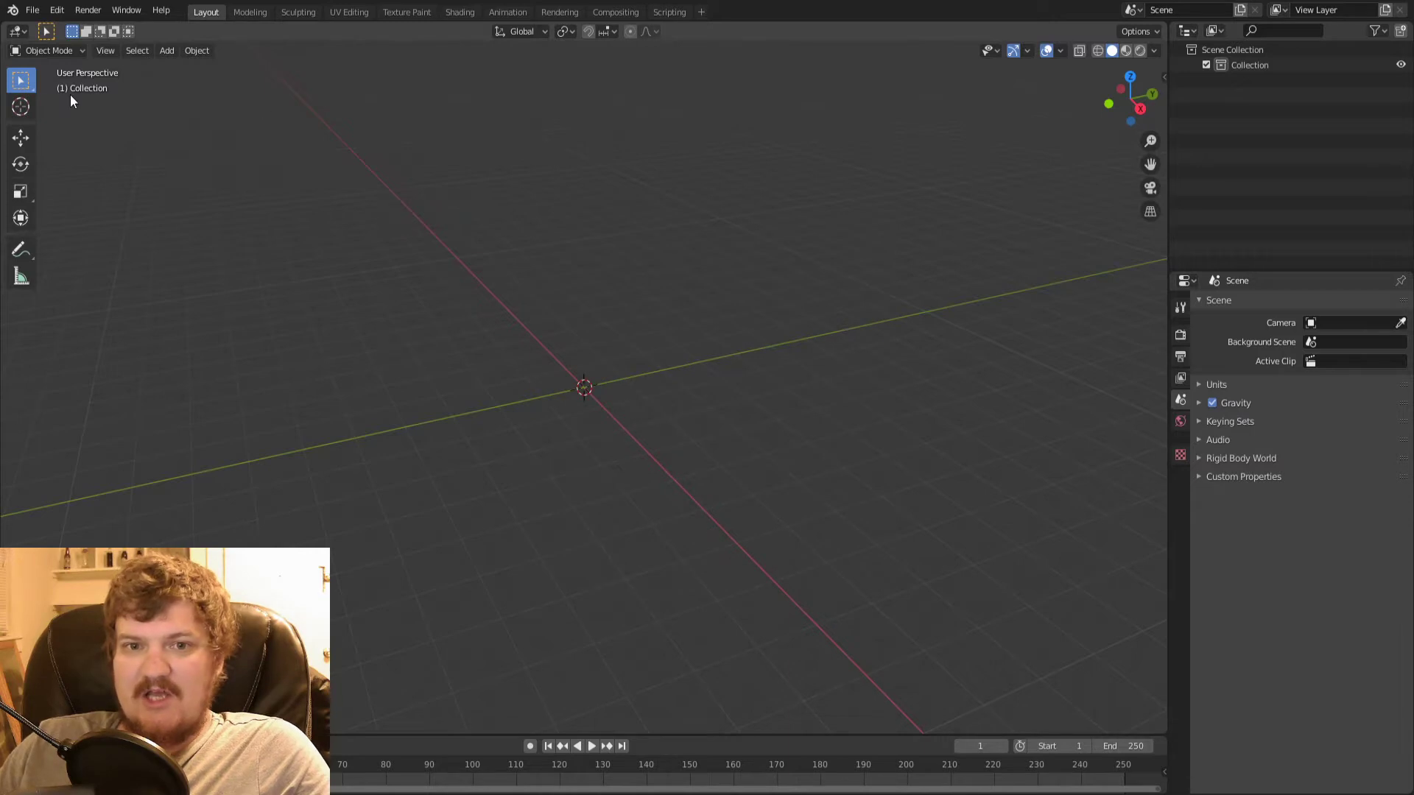
click(62, 51)
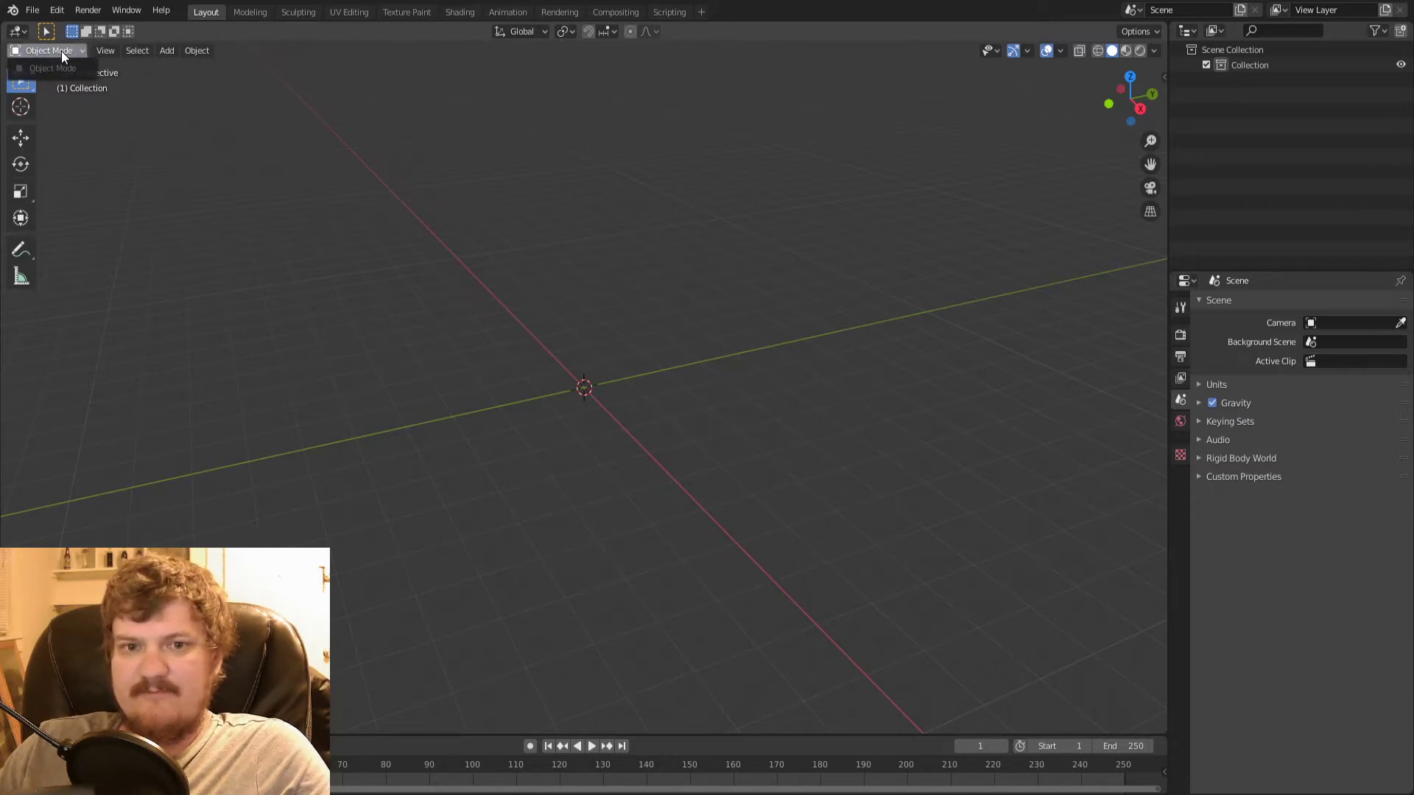
click(62, 53)
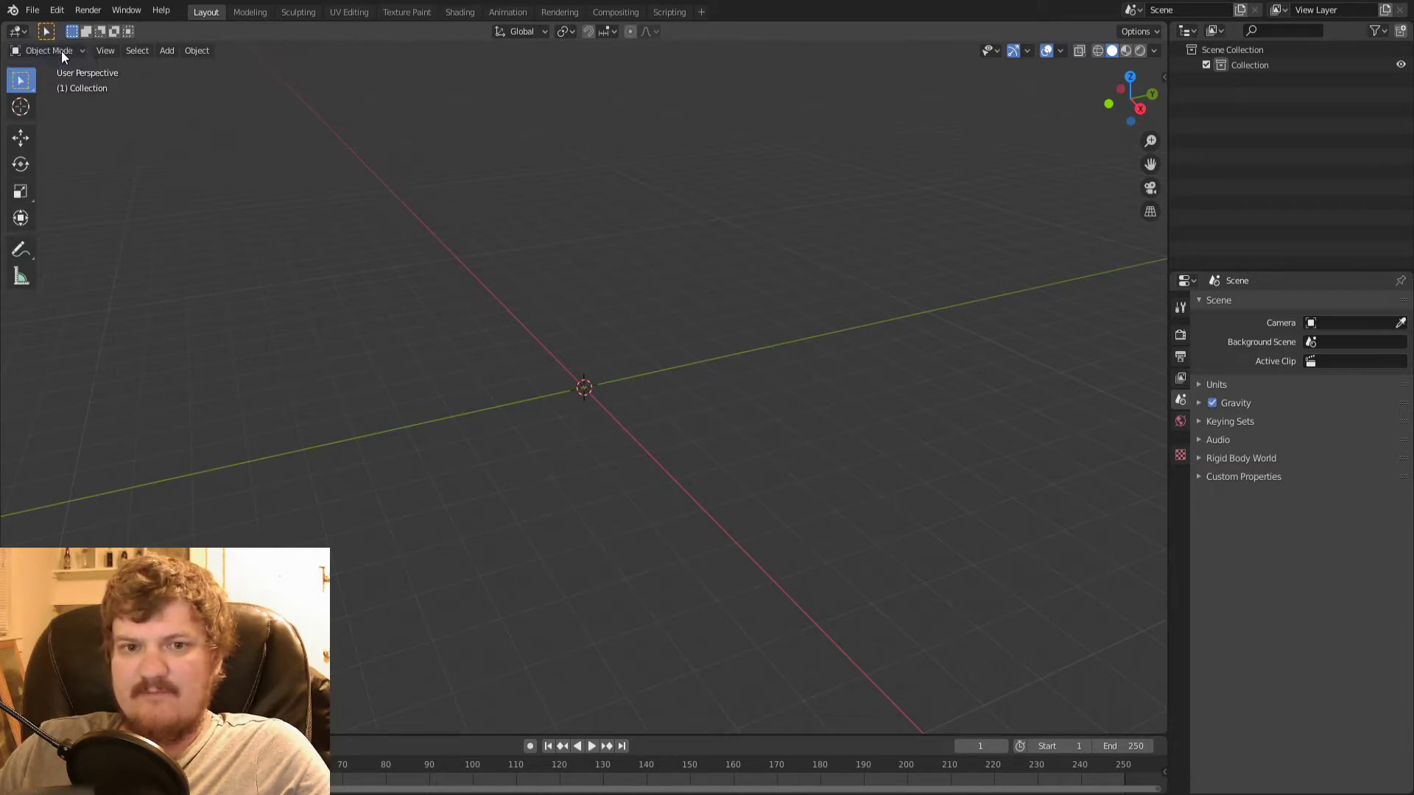
click(18, 31)
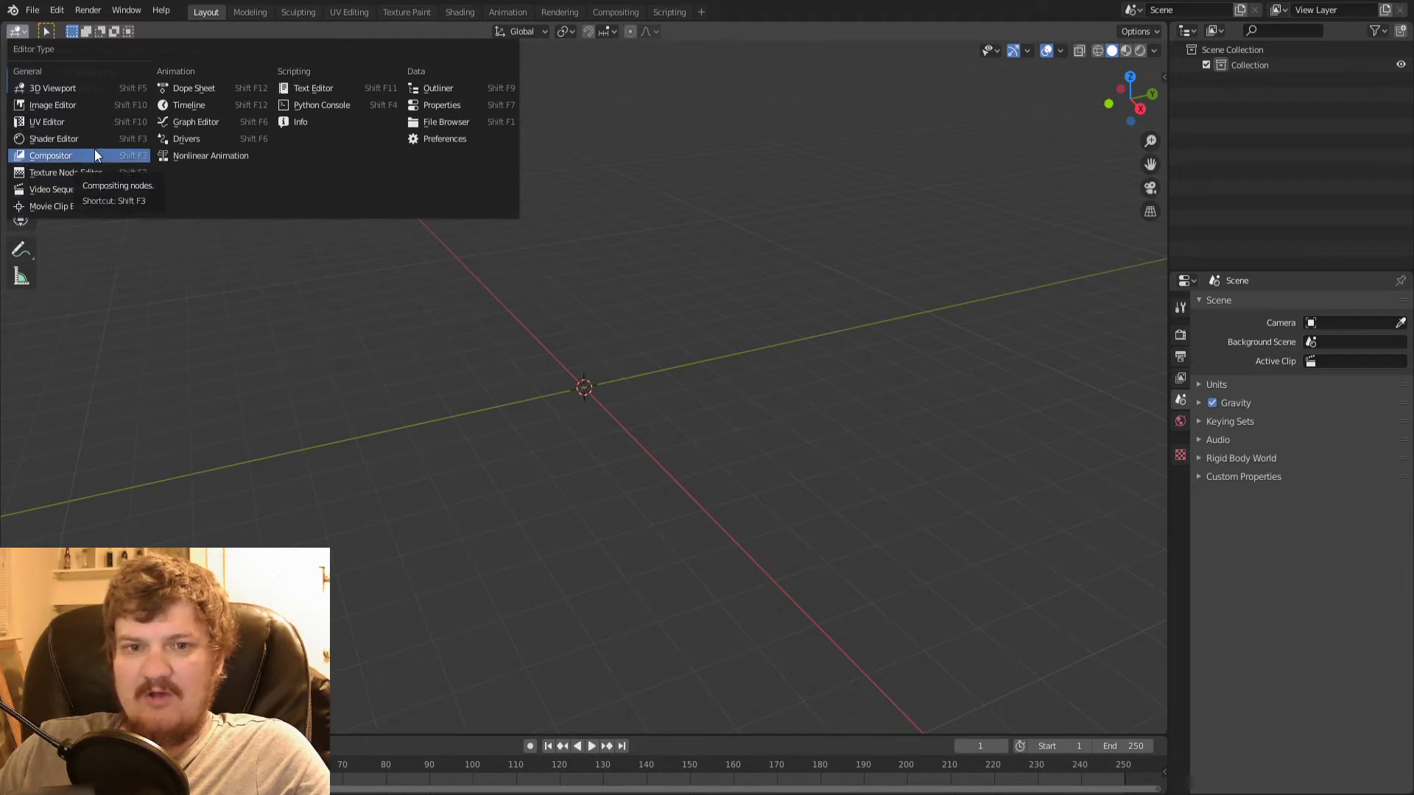
click(16, 32)
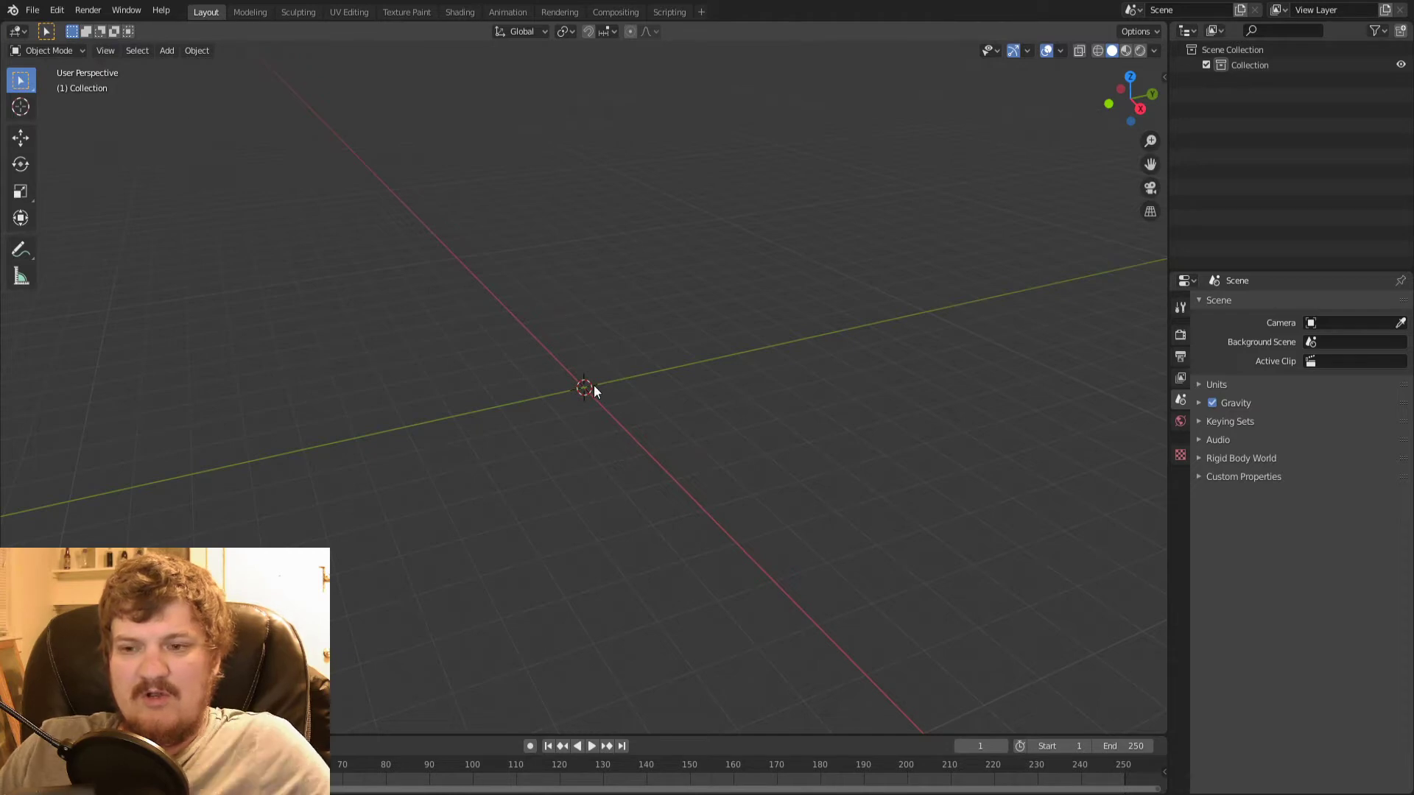
- Add a UV sphere at the world origin and switch it to Sculpt Mode
key(shift+a)
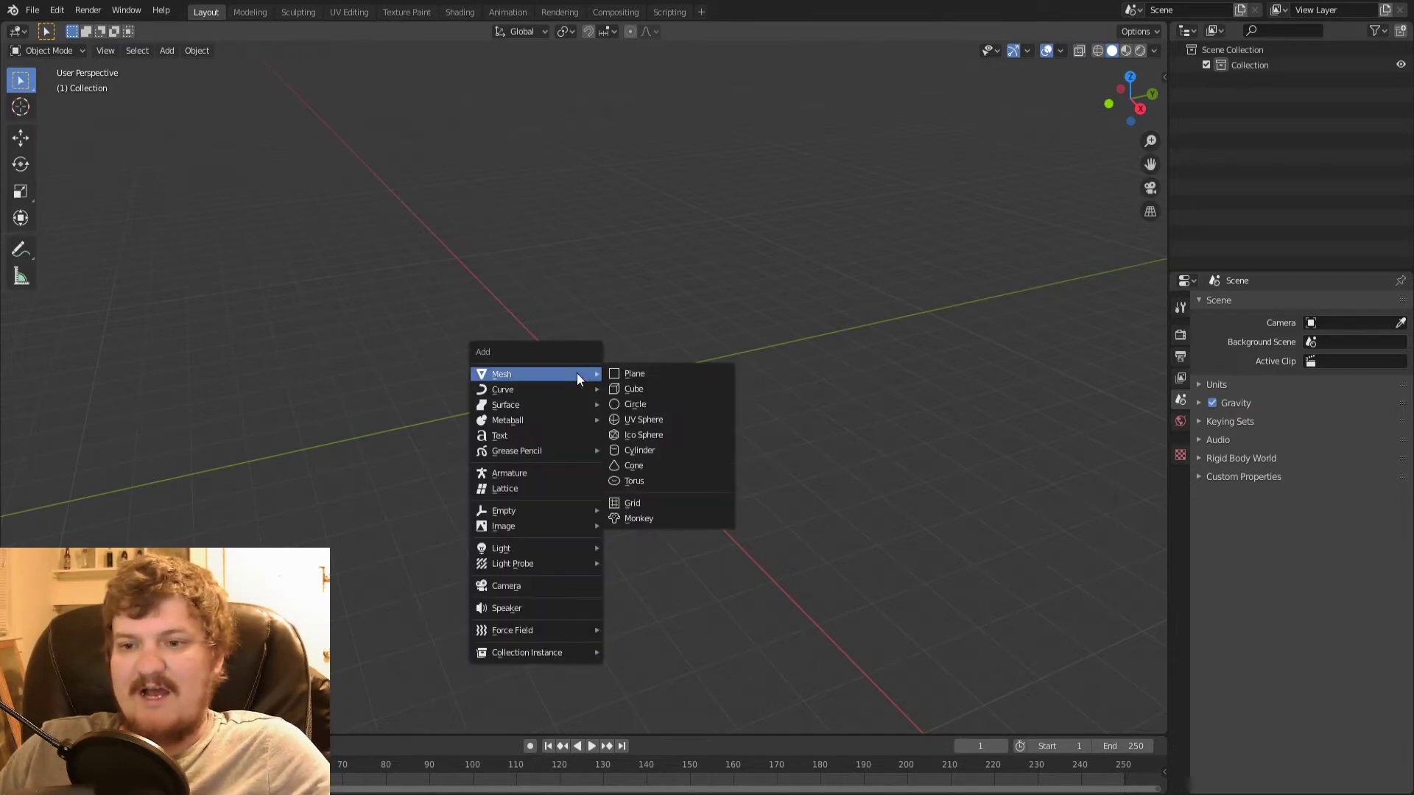
click(669, 420)
scroll(589, 327, up, 2)
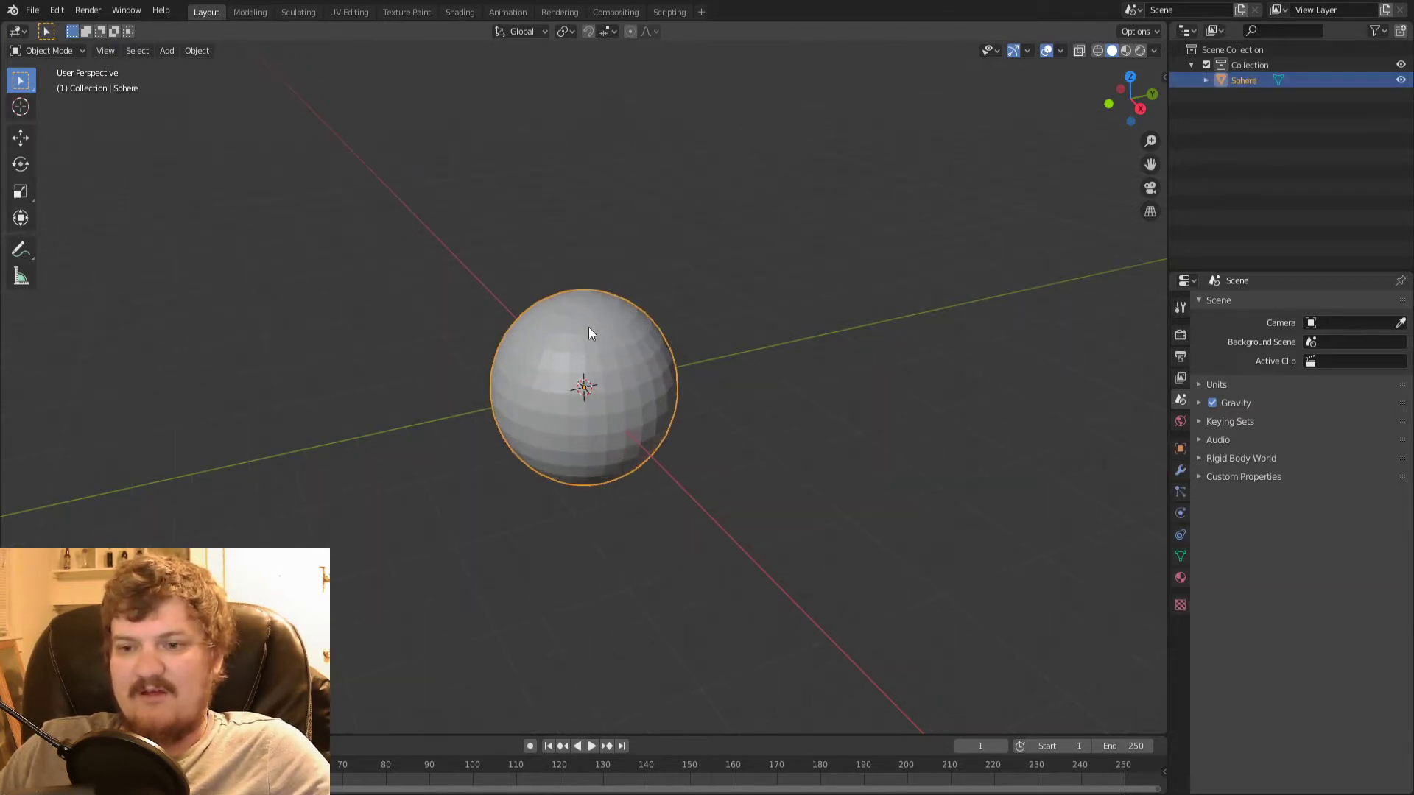
click(67, 51)
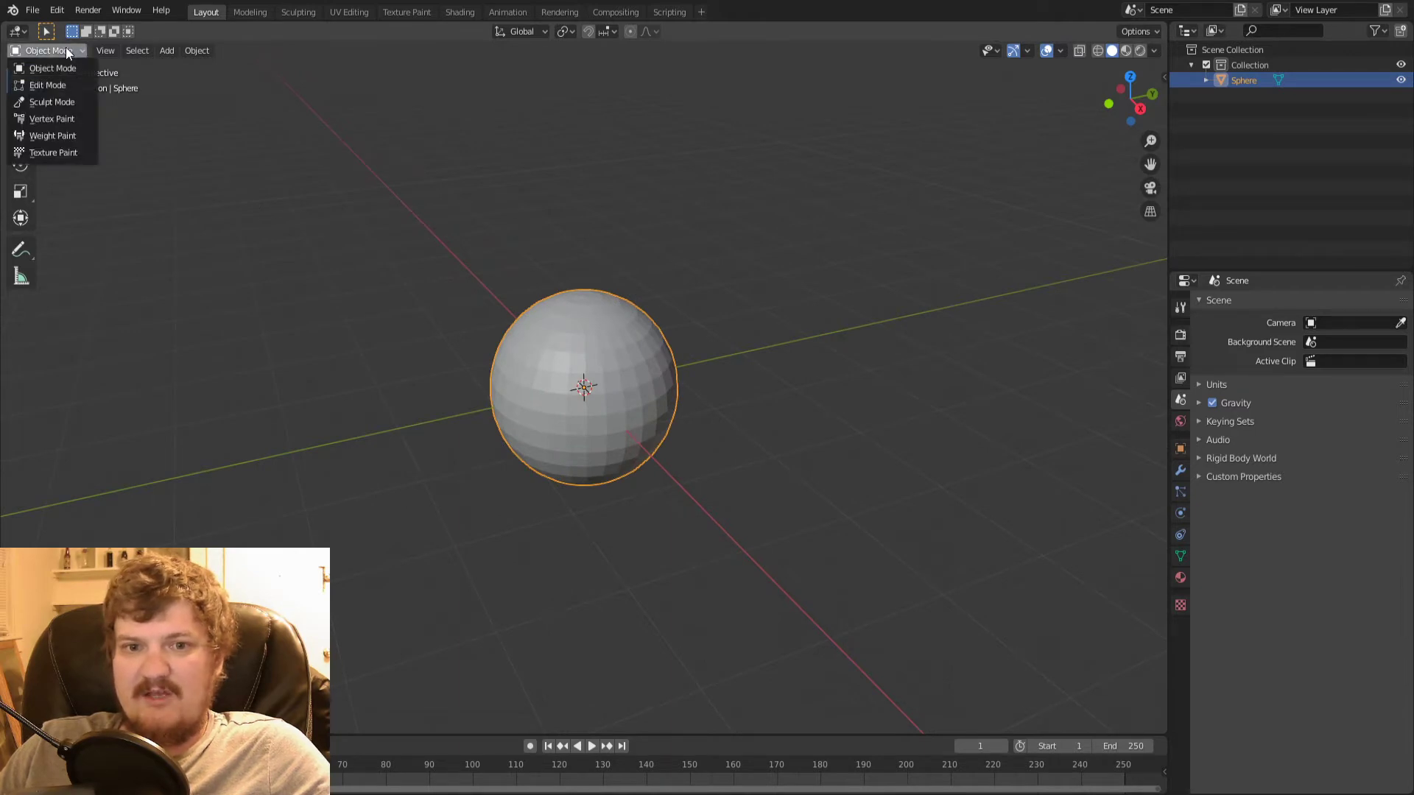
click(56, 103)
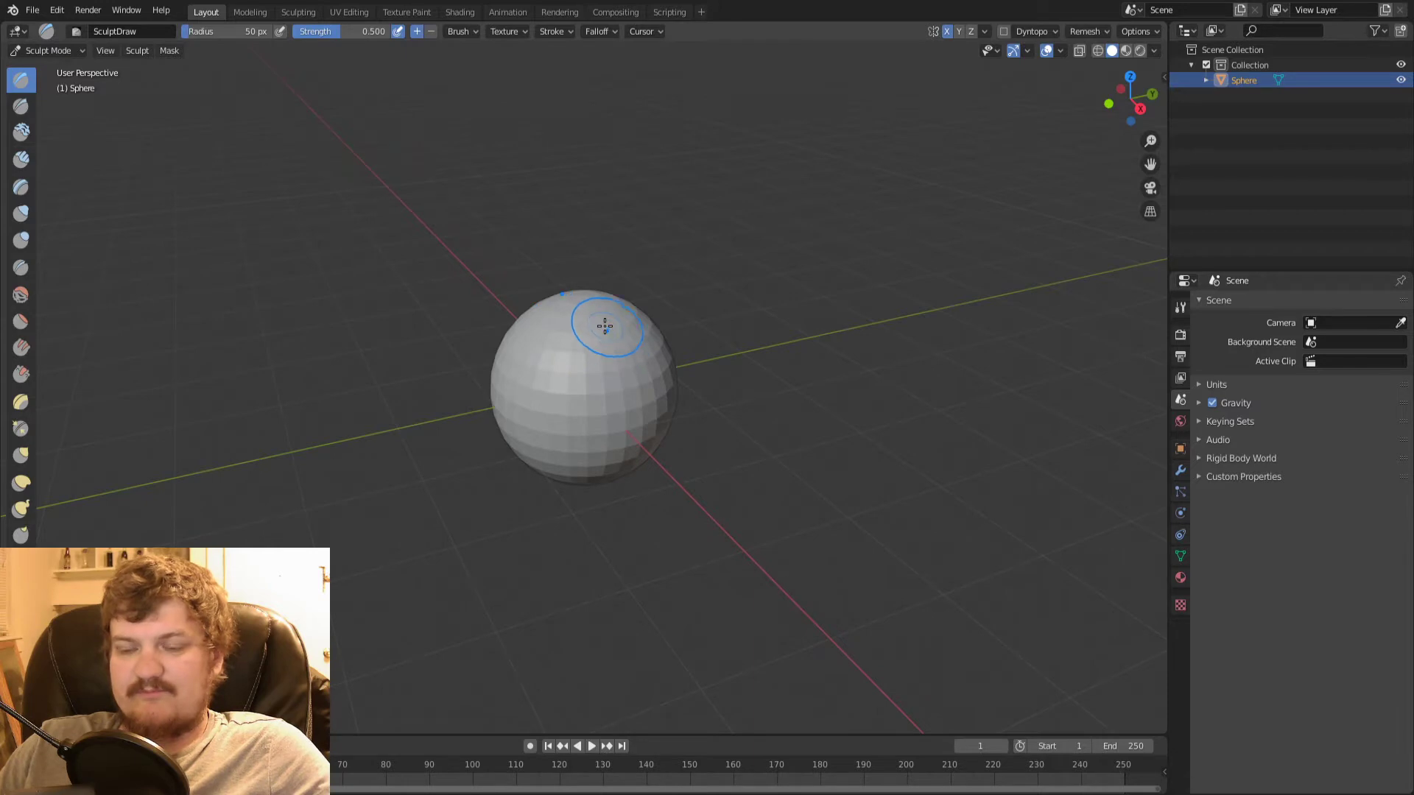
- Enable dynamic topology (Dyntopo) for the sphere and open its detail settings
click(1004, 35)
click(1015, 78)
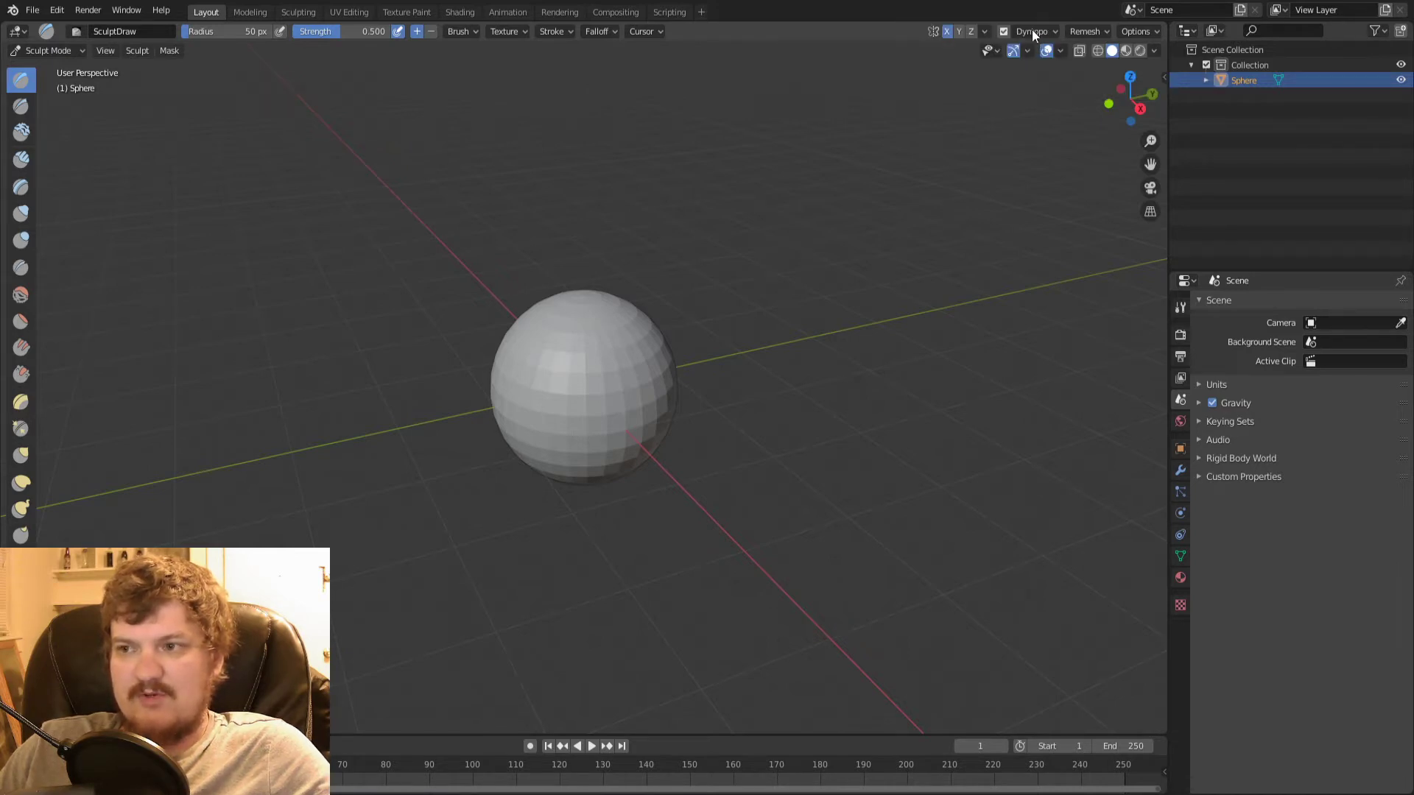
click(1031, 31)
click(1077, 62)
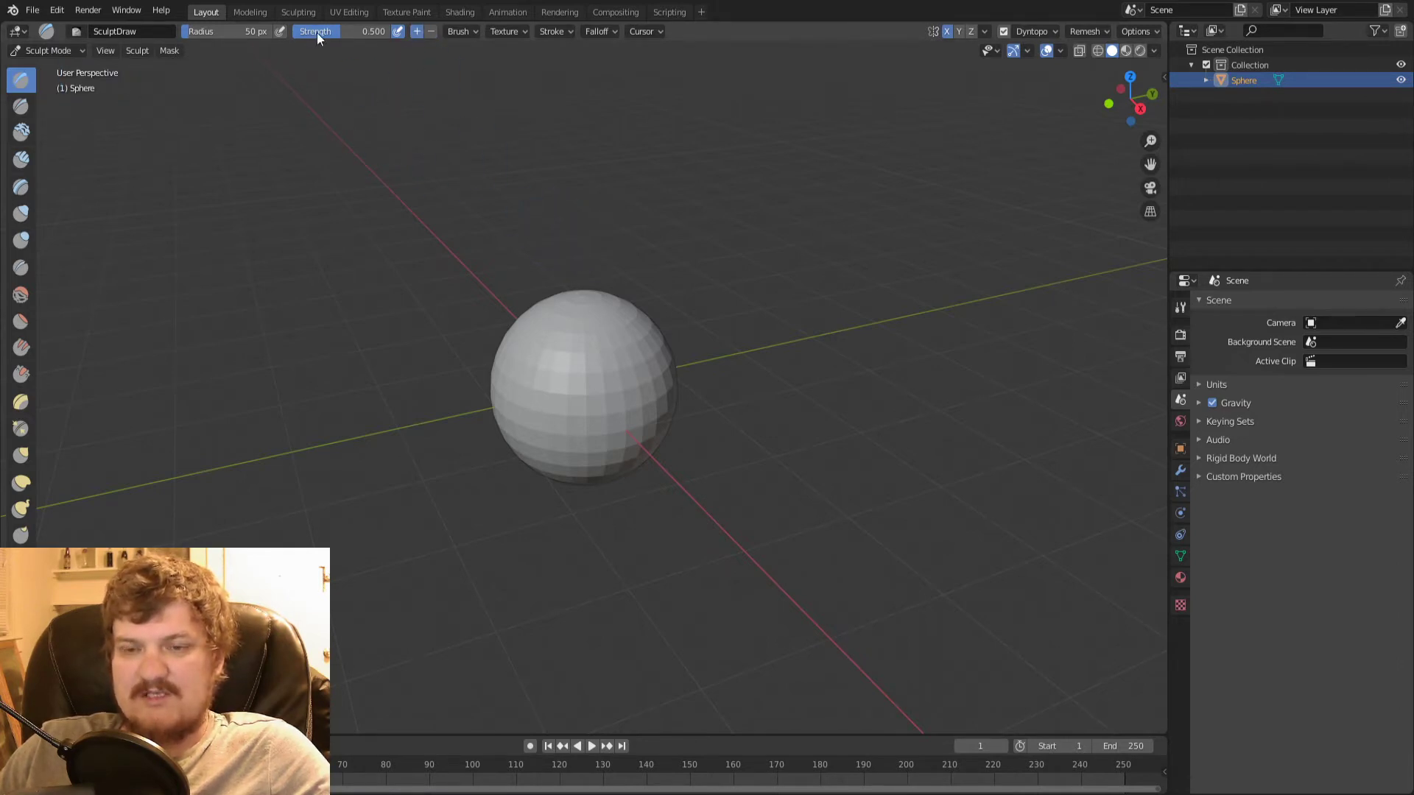
- Set the Draw brush to strength 0.589 and radius 58 px, and raise X-mirrored lumps on the sphere's upper sides
drag(317, 33, 325, 32)
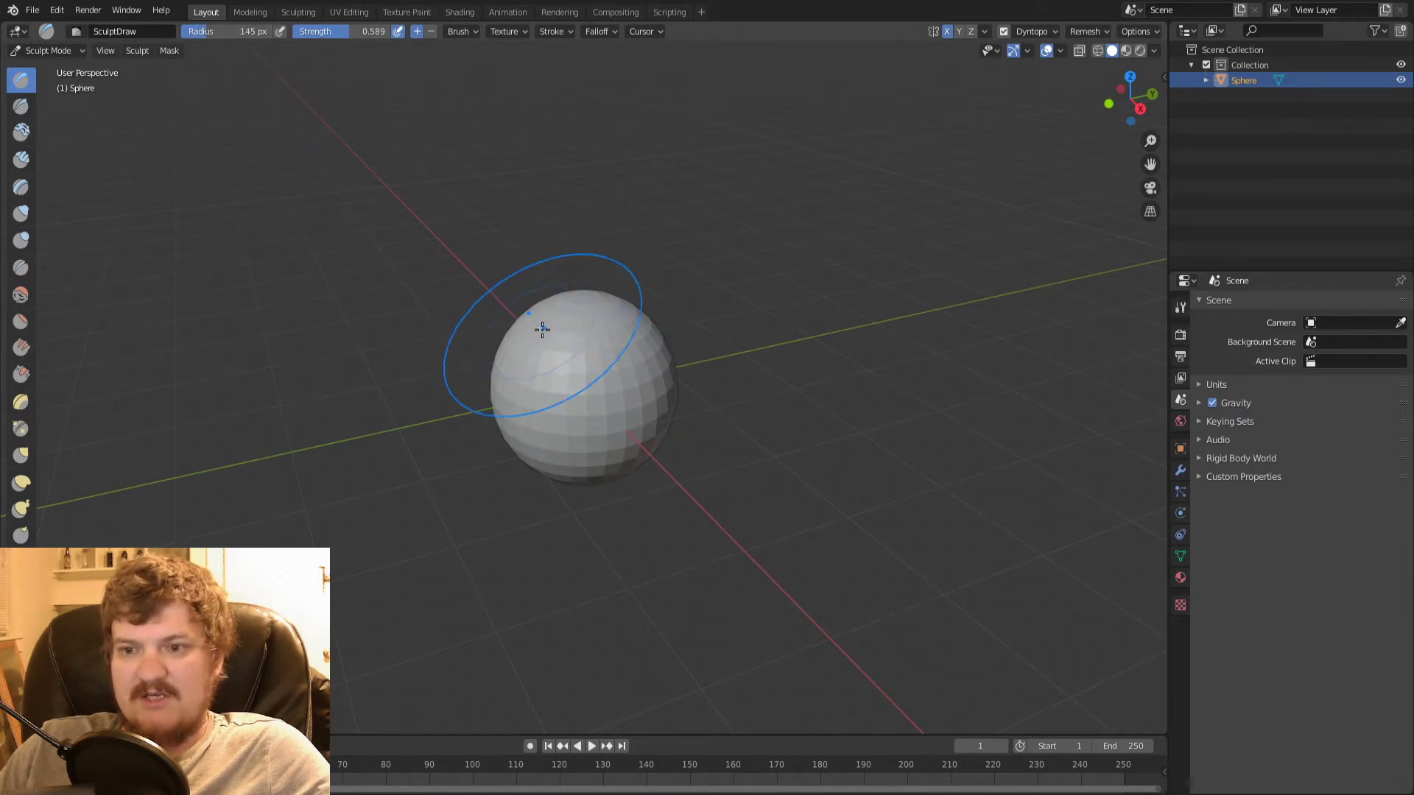
drag(221, 31, 206, 31)
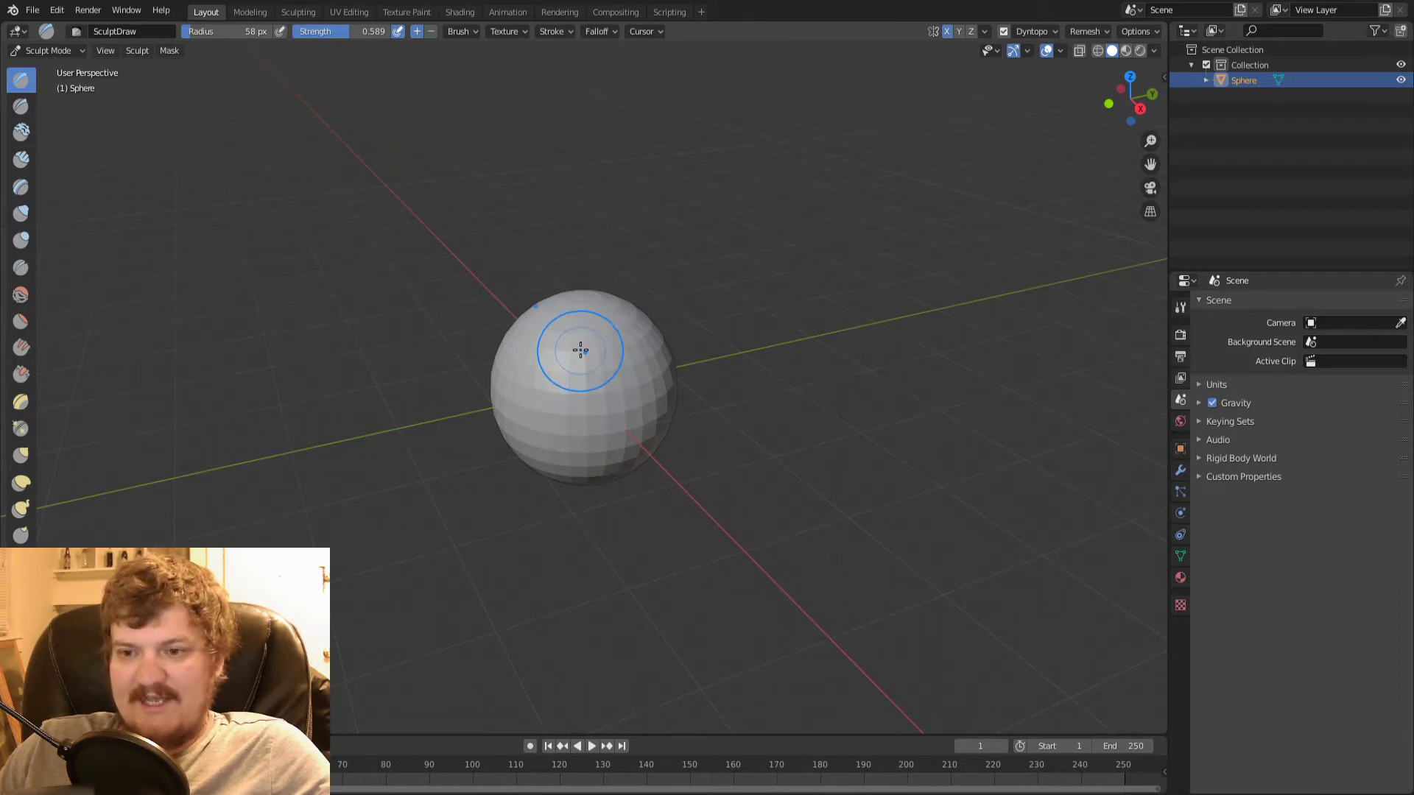
mouse_move(584, 339)
mouse_down()
mouse_move(571, 319)
mouse_move(572, 354)
mouse_move(698, 351)
mouse_up()
middle_drag(698, 351, 740, 384)
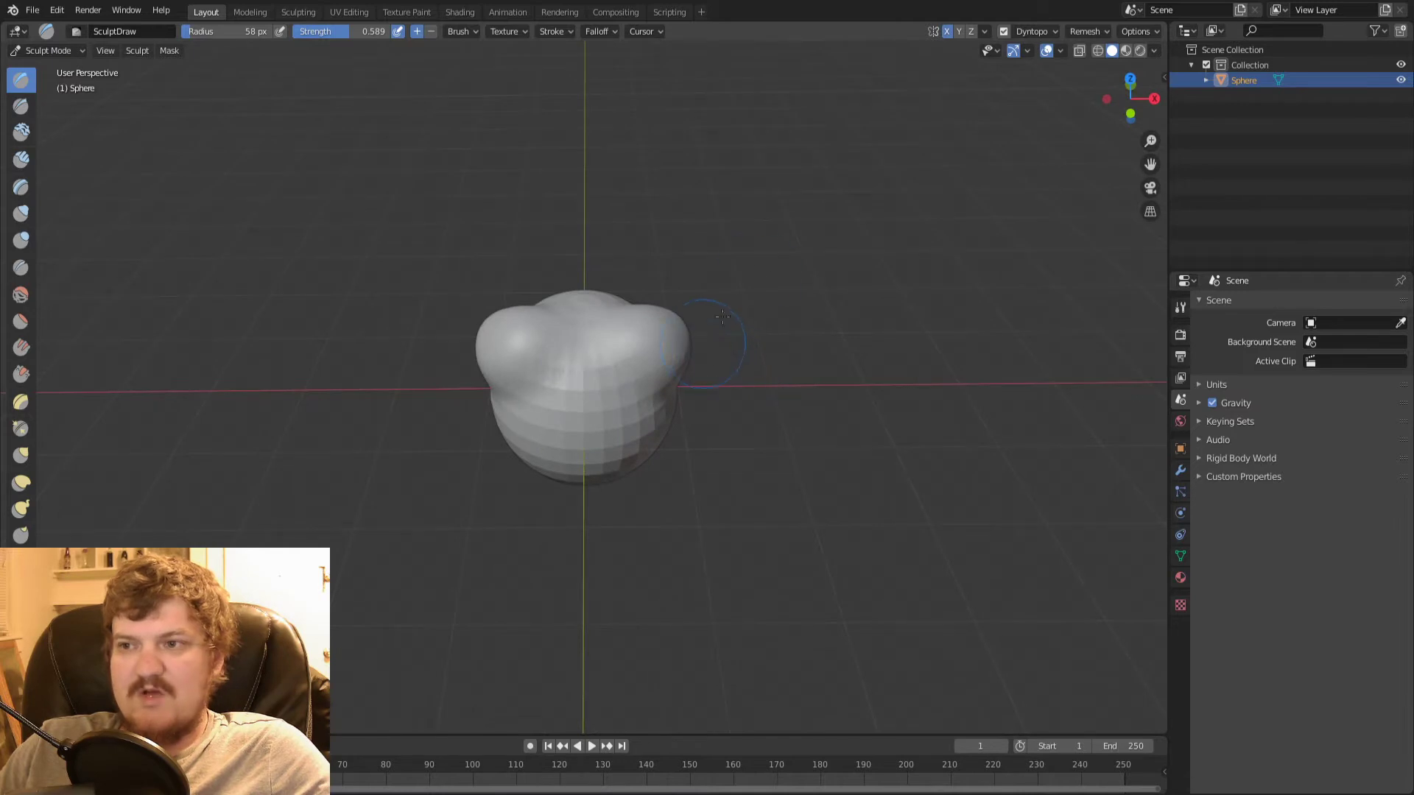
- Switch symmetry from X to Y and sculpt mirrored front and back lumps, with Z symmetry added for a stroke across the crown
click(948, 31)
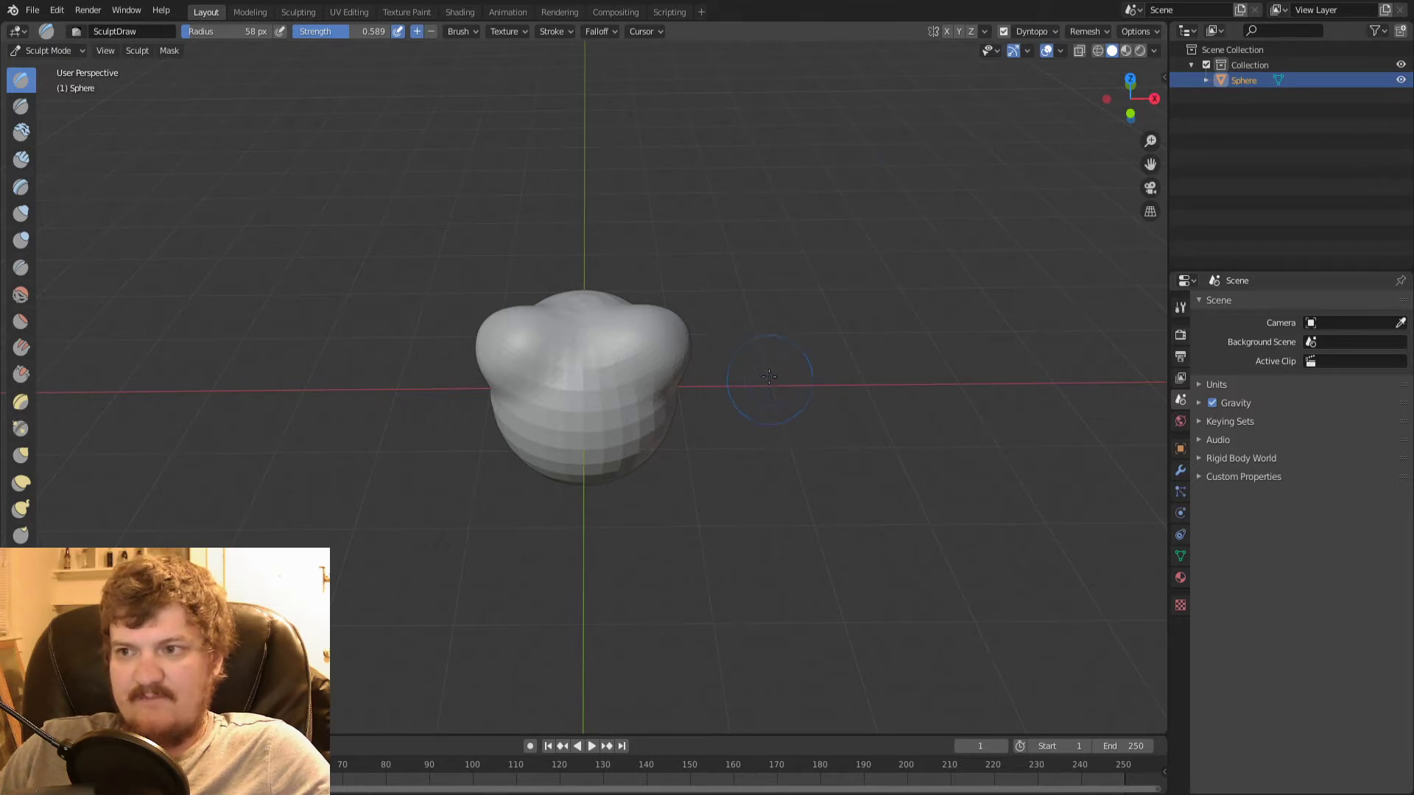
click(958, 31)
mouse_move(575, 395)
mouse_down()
mouse_move(585, 366)
mouse_move(571, 383)
mouse_move(600, 401)
mouse_up()
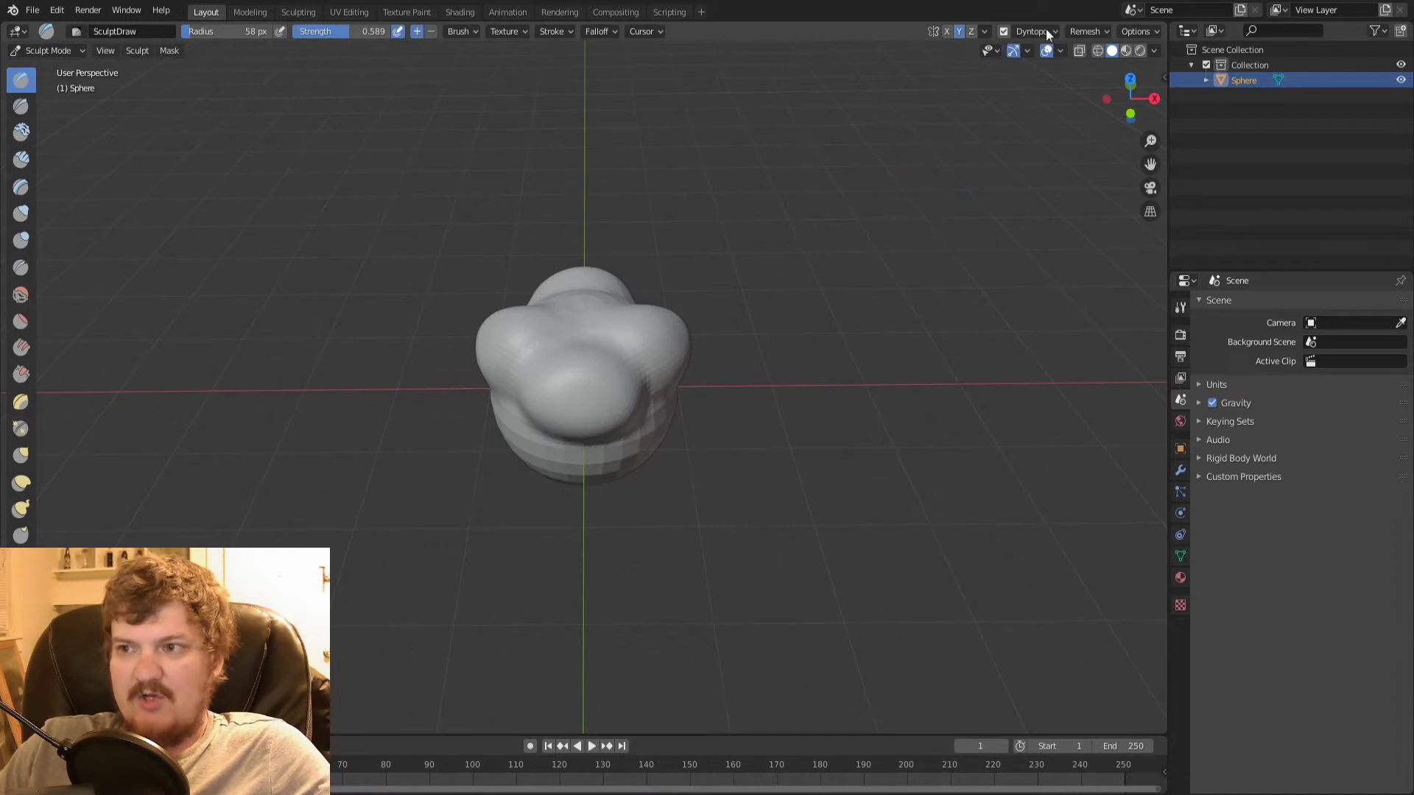
mouse_move(583, 322)
mouse_down()
mouse_move(599, 306)
mouse_move(586, 303)
mouse_up()
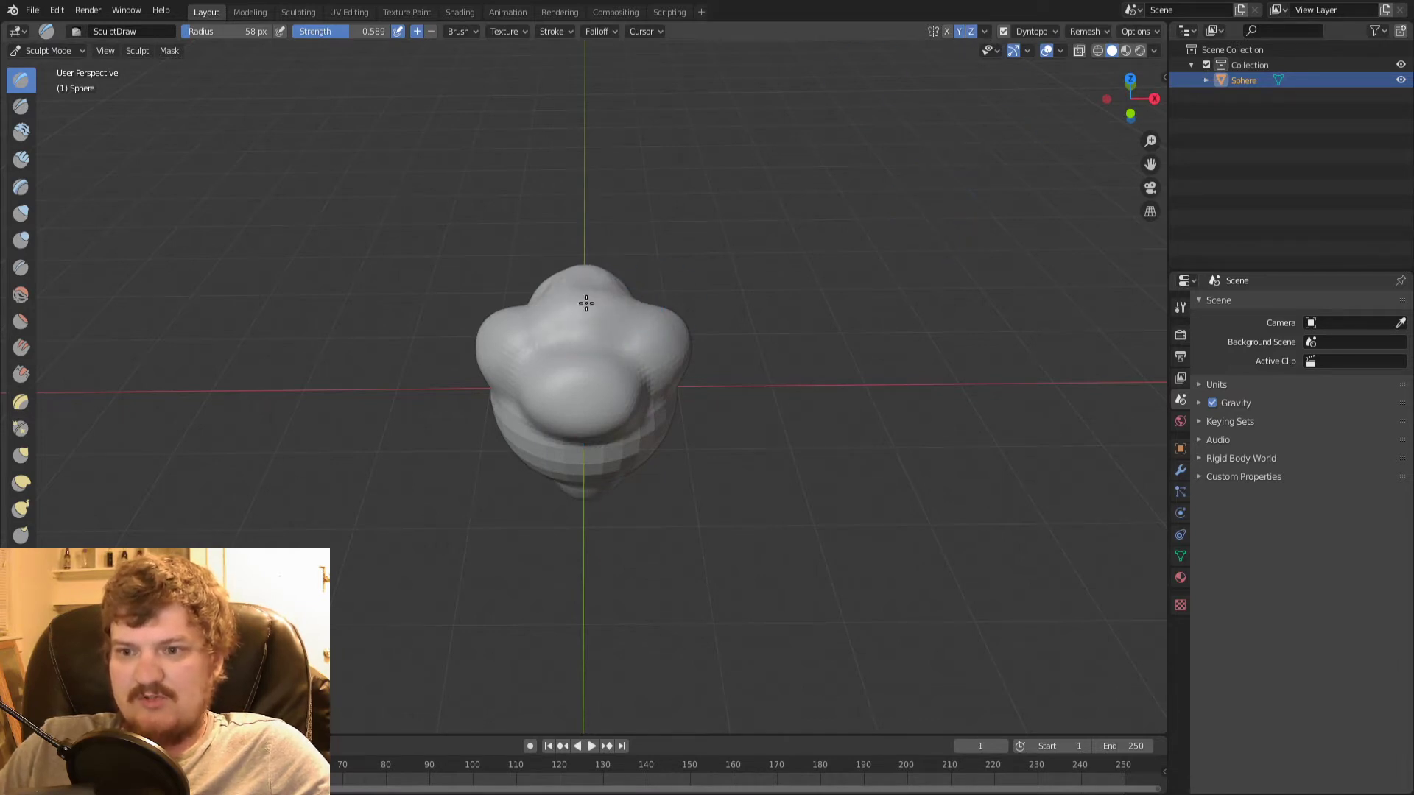
- Turn X symmetry back on alongside Y and Z, and pull mirrored limbs out of the body with the Draw brush
click(946, 31)
middle_drag(515, 368, 710, 317)
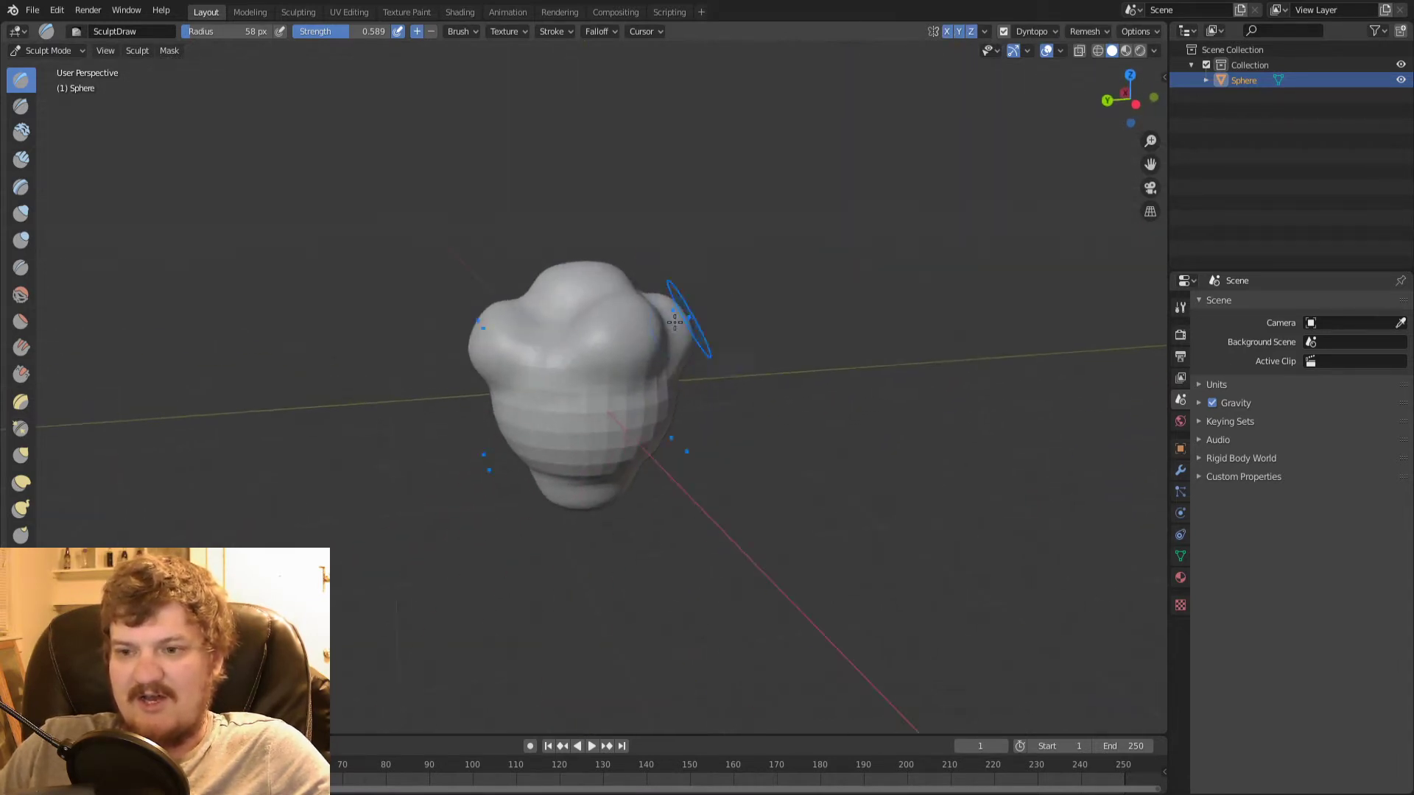
mouse_move(565, 422)
middle_down()
mouse_move(565, 438)
mouse_move(536, 427)
mouse_move(576, 405)
mouse_move(590, 331)
middle_up()
drag(589, 331, 546, 338)
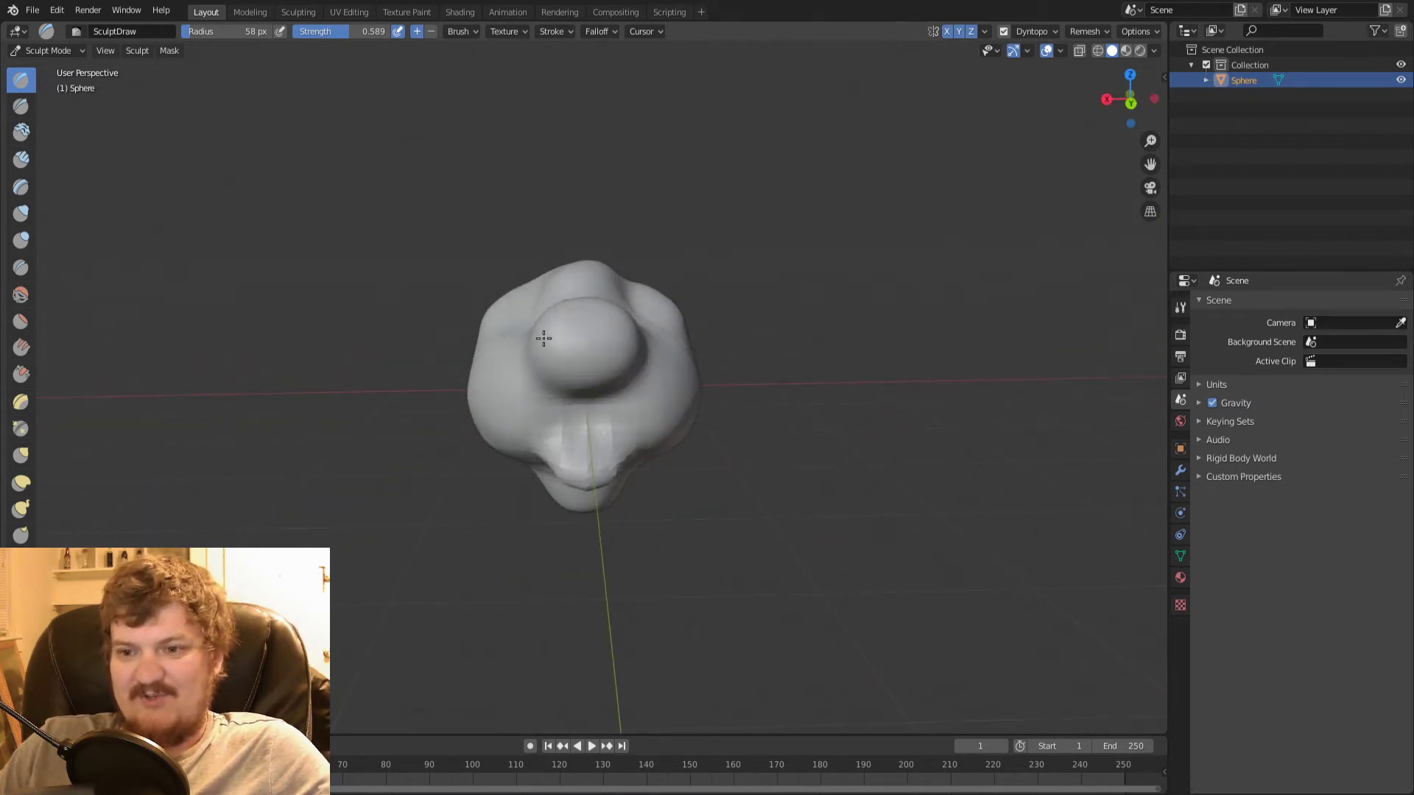
mouse_move(546, 338)
middle_down()
mouse_move(698, 356)
mouse_move(594, 290)
middle_up()
mouse_move(594, 290)
mouse_down()
mouse_move(599, 353)
mouse_move(559, 390)
mouse_move(603, 403)
mouse_move(639, 368)
mouse_up()
middle_drag(936, 353, 722, 338)
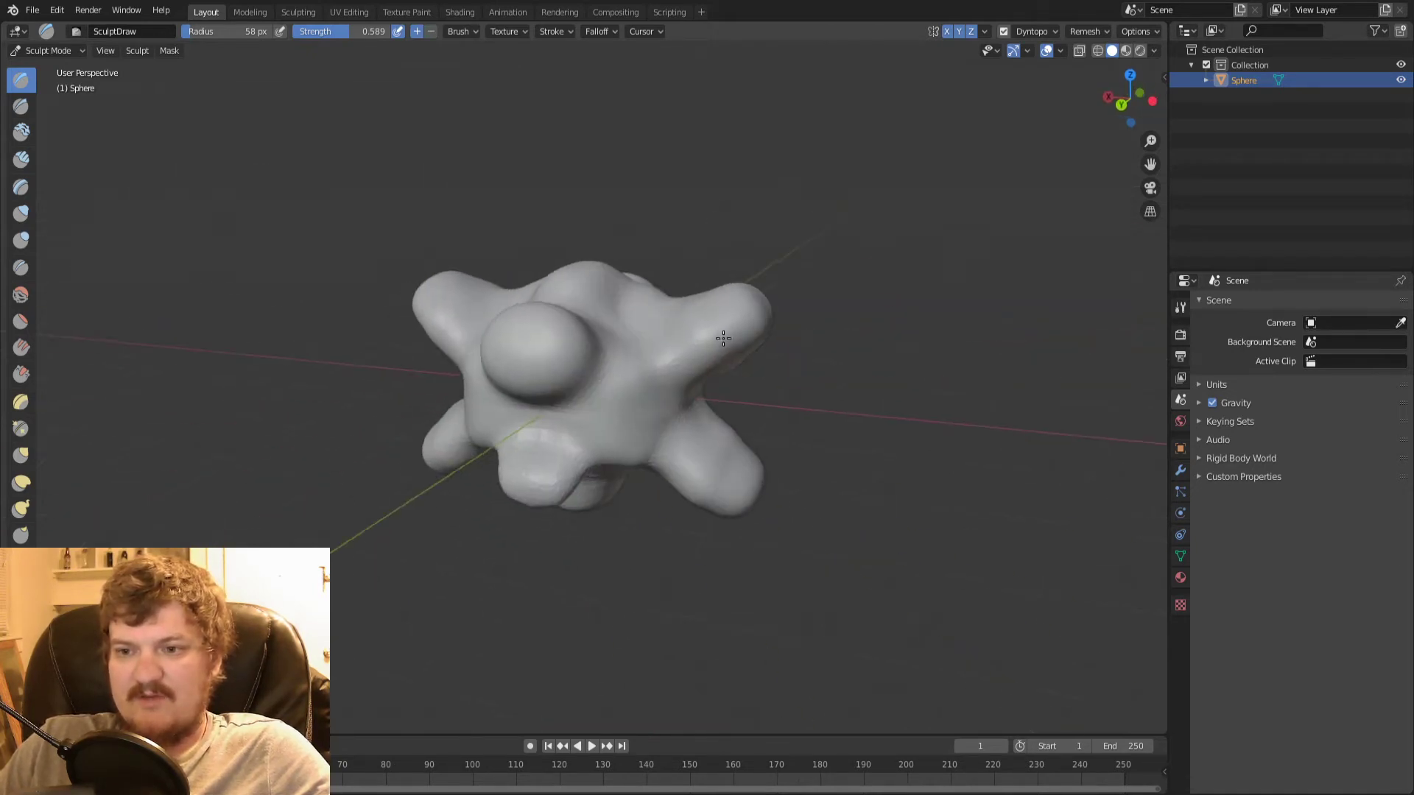
- Lengthen and thicken the mirrored limbs with further Draw strokes on the front, upper and lower lobes
mouse_move(531, 346)
mouse_down()
mouse_move(540, 318)
mouse_move(505, 309)
mouse_move(549, 319)
mouse_up()
middle_drag(550, 319, 595, 296)
mouse_move(610, 287)
mouse_down()
mouse_move(577, 265)
mouse_move(606, 278)
mouse_up()
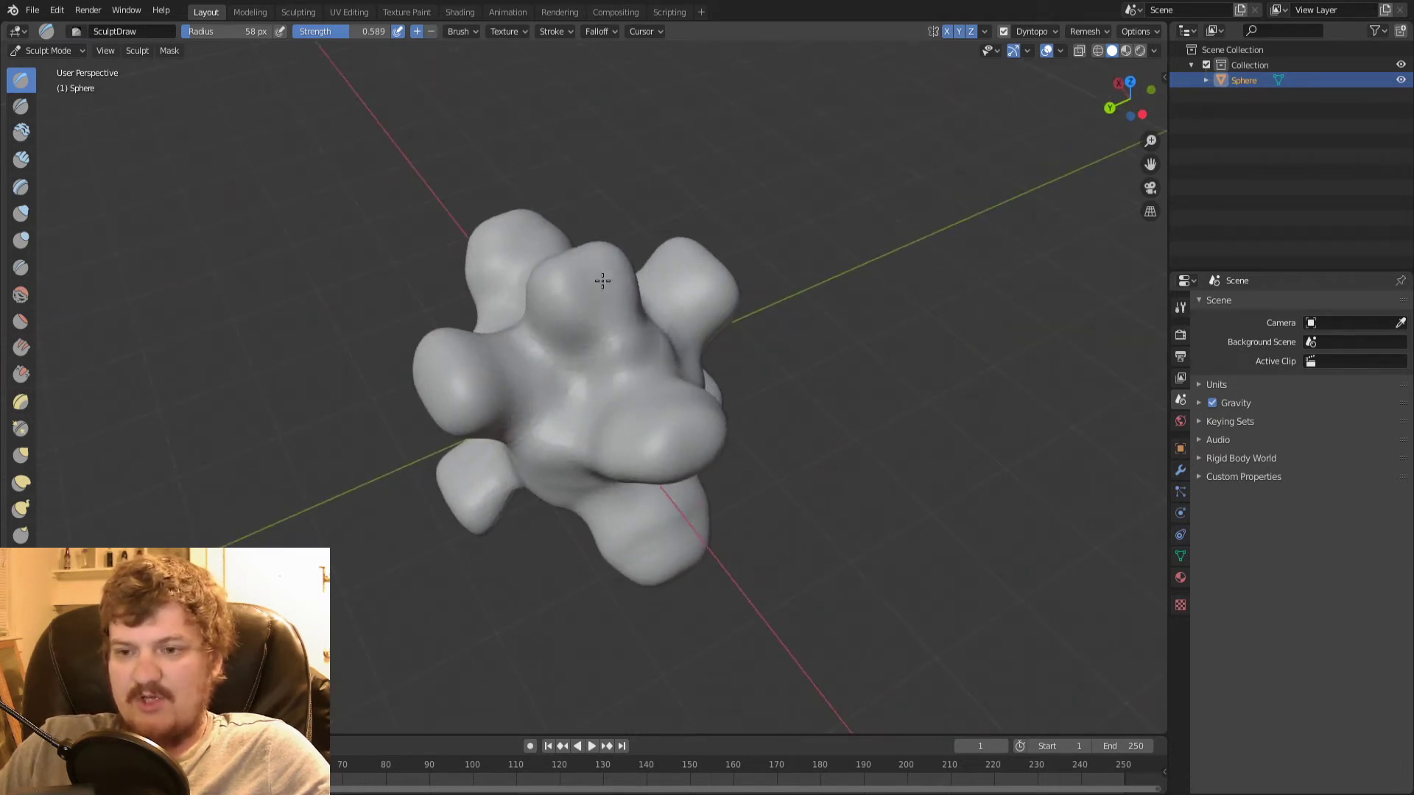
mouse_move(606, 277)
middle_down()
mouse_move(675, 366)
mouse_move(658, 370)
middle_up()
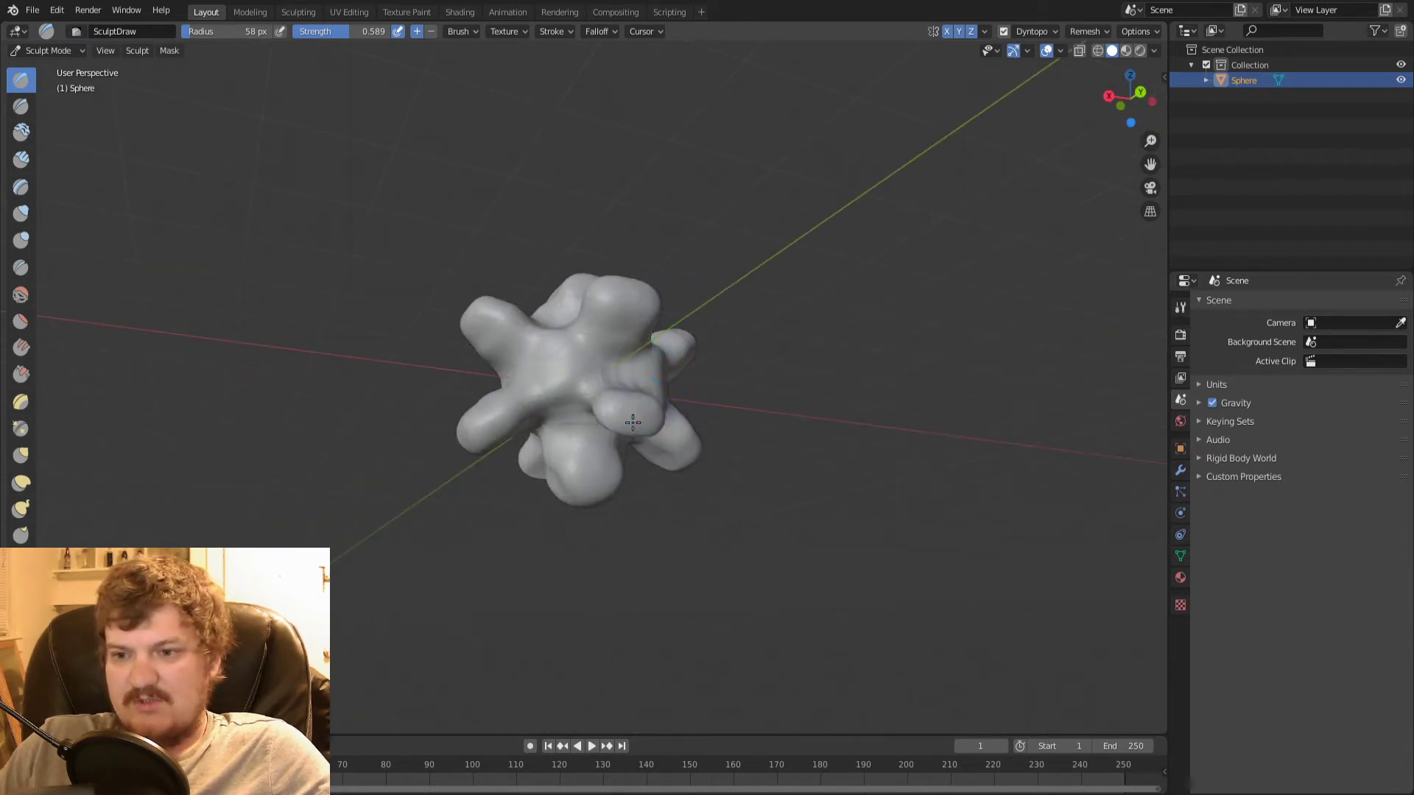
drag(633, 422, 639, 410)
middle_drag(639, 410, 578, 470)
drag(577, 470, 571, 441)
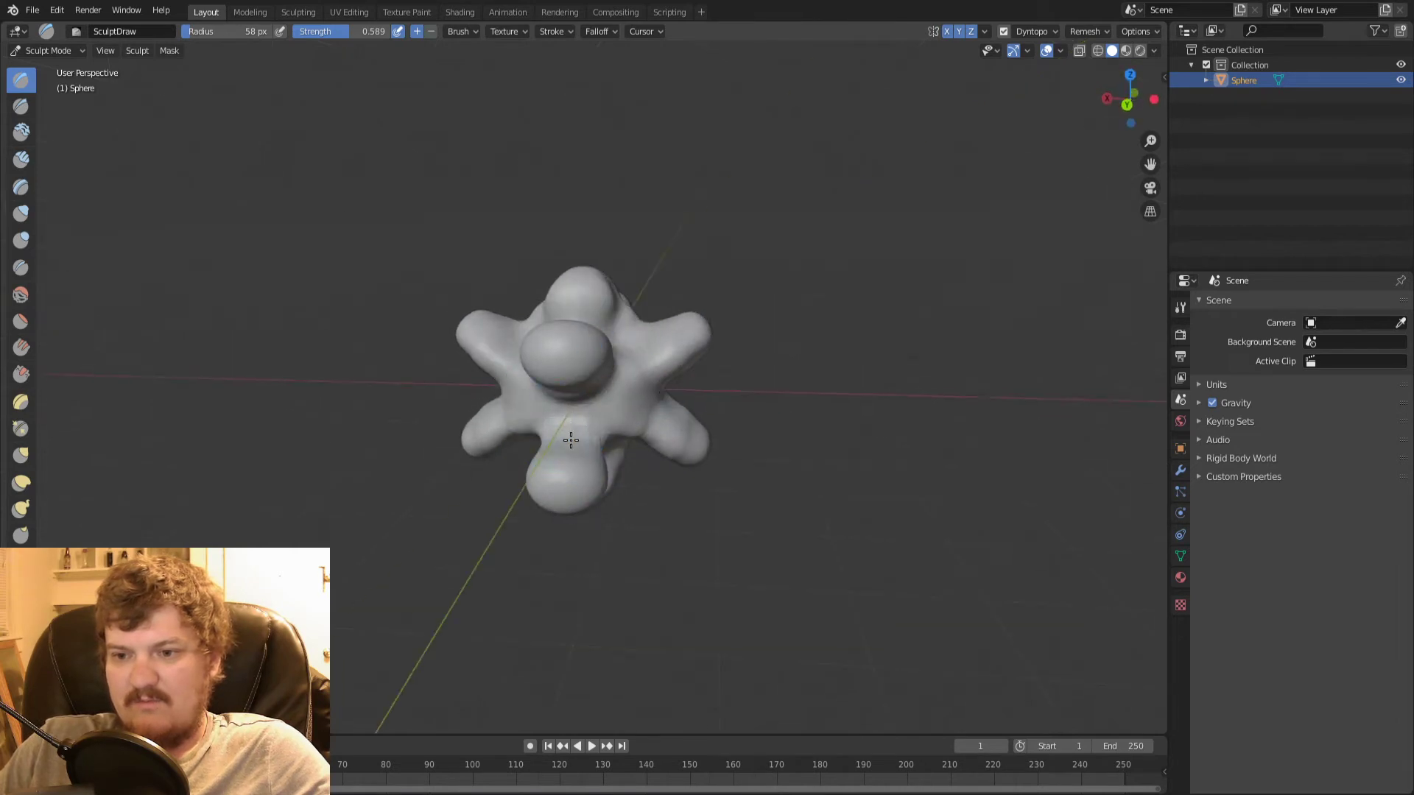
- Widen the tips of the limbs by drawing additional mirrored lumps on their ends
middle_drag(600, 467, 616, 395)
scroll(615, 395, up, 3)
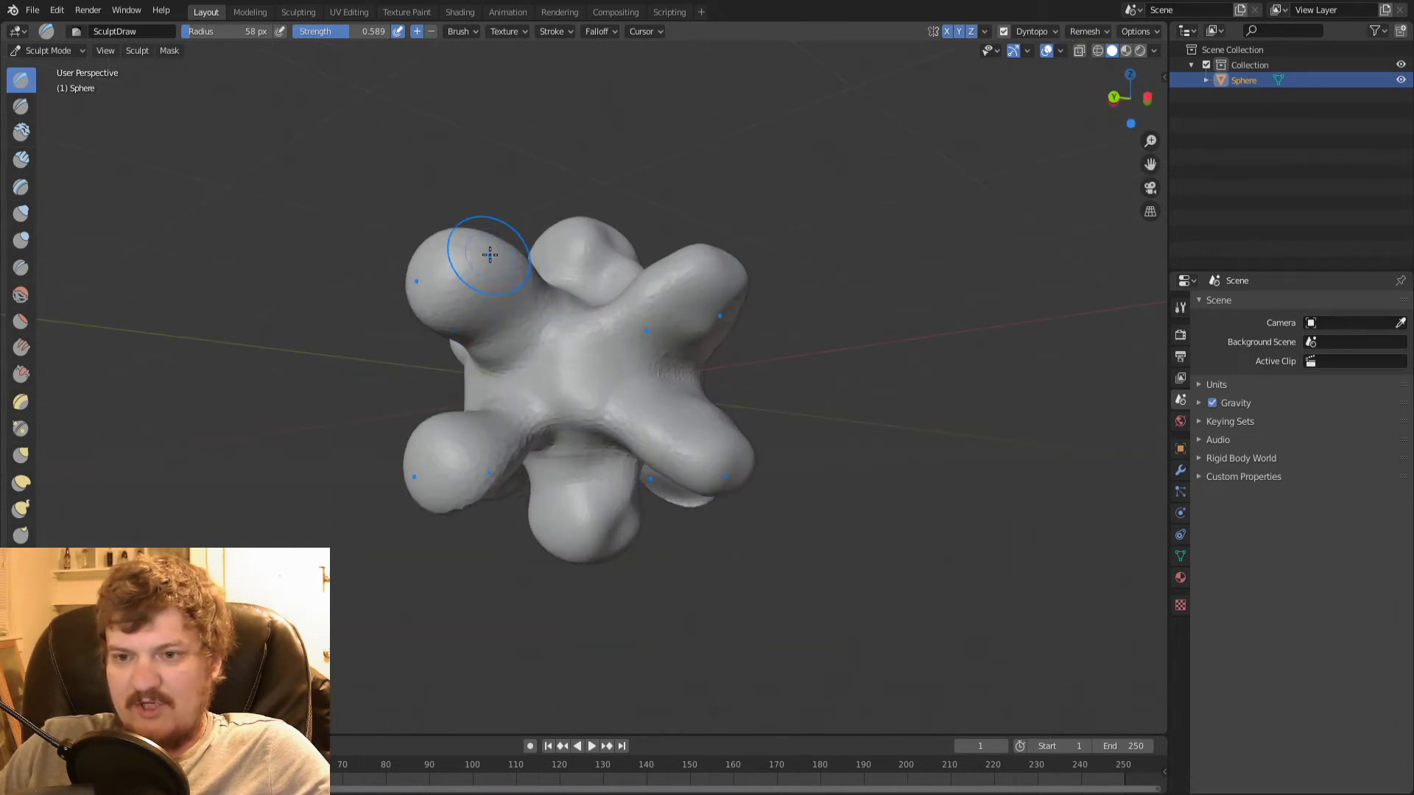
mouse_move(490, 255)
mouse_down()
mouse_move(444, 259)
mouse_move(466, 244)
mouse_up()
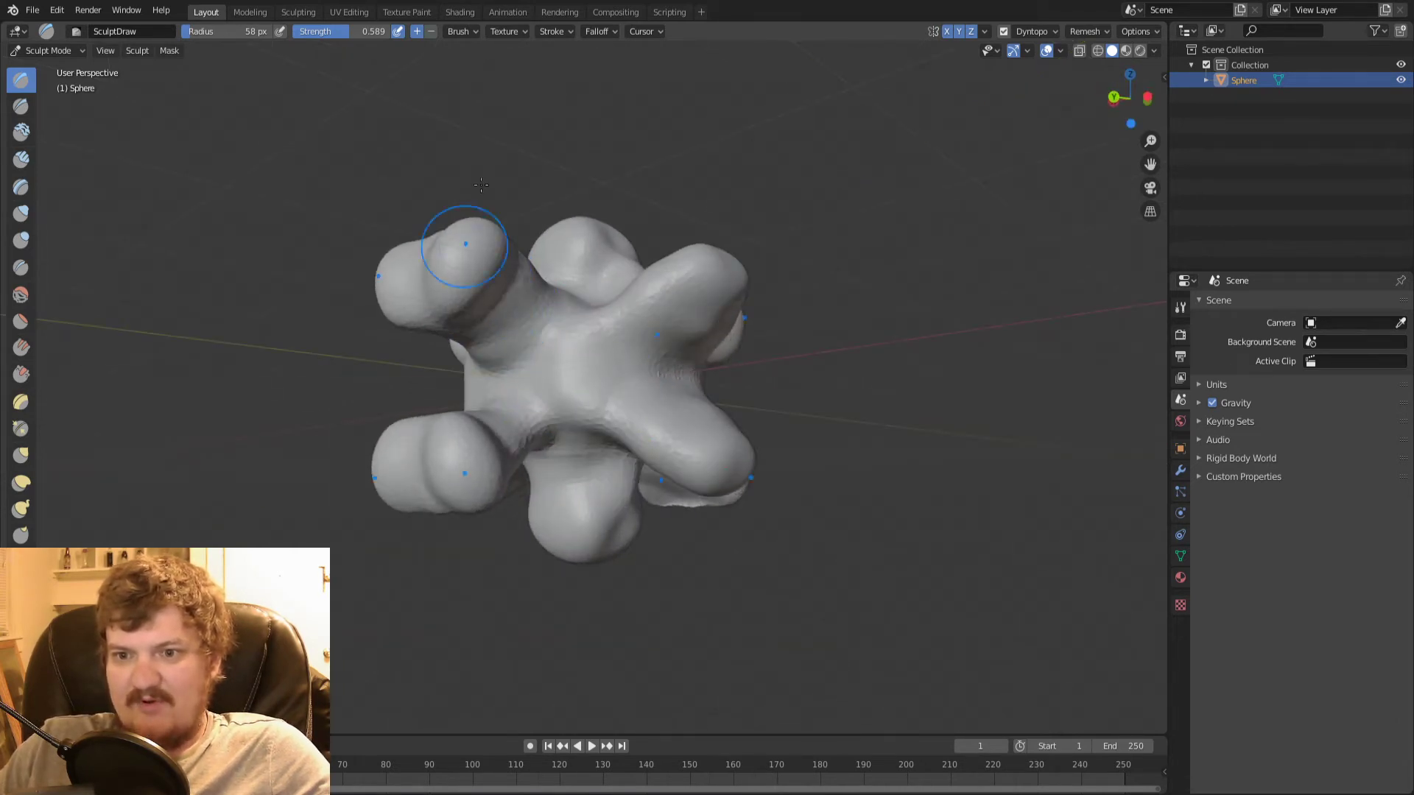
middle_drag(481, 185, 578, 272)
mouse_move(574, 316)
mouse_down()
mouse_move(520, 332)
mouse_move(582, 333)
mouse_up()
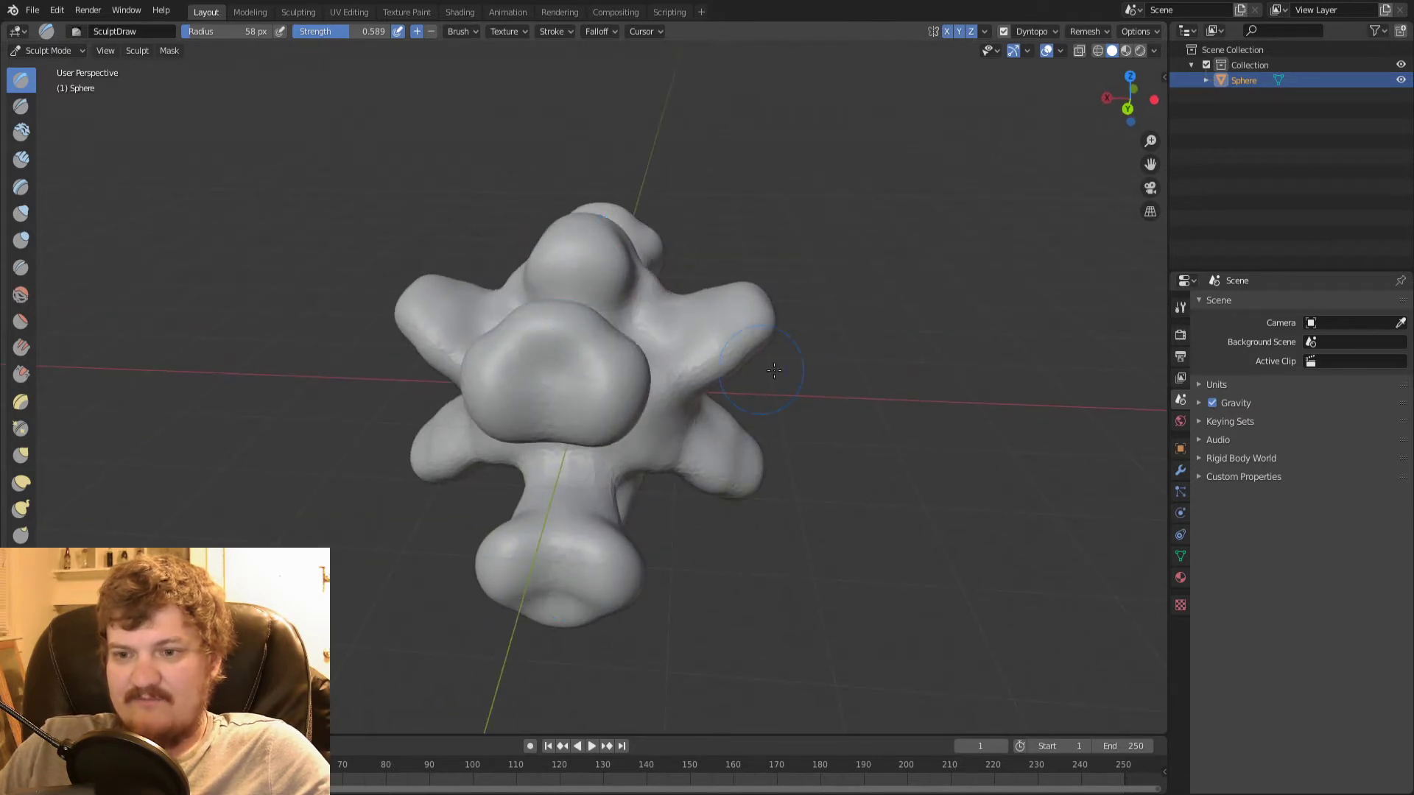
middle_drag(774, 371, 696, 316)
mouse_move(681, 294)
mouse_down()
mouse_move(576, 316)
mouse_move(651, 316)
mouse_up()
mouse_move(652, 316)
middle_down()
mouse_move(611, 413)
mouse_move(612, 456)
middle_up()
mouse_move(626, 501)
mouse_down()
mouse_move(682, 483)
mouse_move(633, 475)
mouse_move(684, 466)
mouse_up()
- Flare the crown and the side limbs with more mirrored Draw strokes around the body
middle_drag(684, 442, 607, 368)
mouse_move(567, 335)
mouse_down()
mouse_move(457, 427)
mouse_move(451, 394)
mouse_move(512, 374)
mouse_move(492, 373)
mouse_move(539, 398)
mouse_move(501, 324)
mouse_move(561, 246)
mouse_move(670, 244)
mouse_move(667, 279)
mouse_move(670, 225)
mouse_move(648, 234)
mouse_up()
middle_drag(792, 271, 625, 273)
mouse_move(626, 274)
mouse_down()
mouse_move(606, 268)
mouse_move(642, 239)
mouse_up()
middle_drag(744, 258, 549, 253)
drag(549, 253, 542, 256)
middle_drag(542, 257, 673, 263)
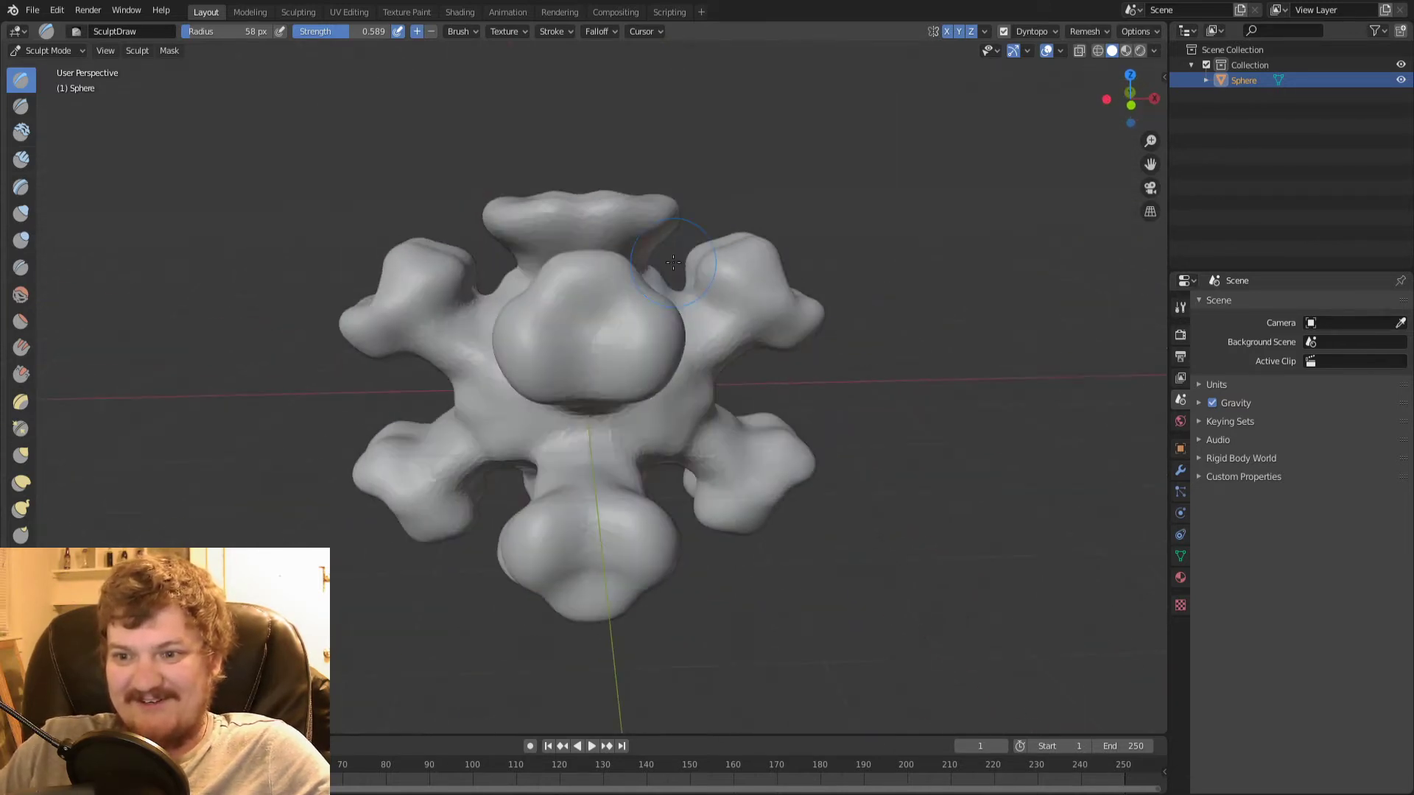
- Add a last mirrored Draw stroke down the knobby end of the front limb
middle_drag(838, 396, 562, 357)
scroll(653, 353, down, 3)
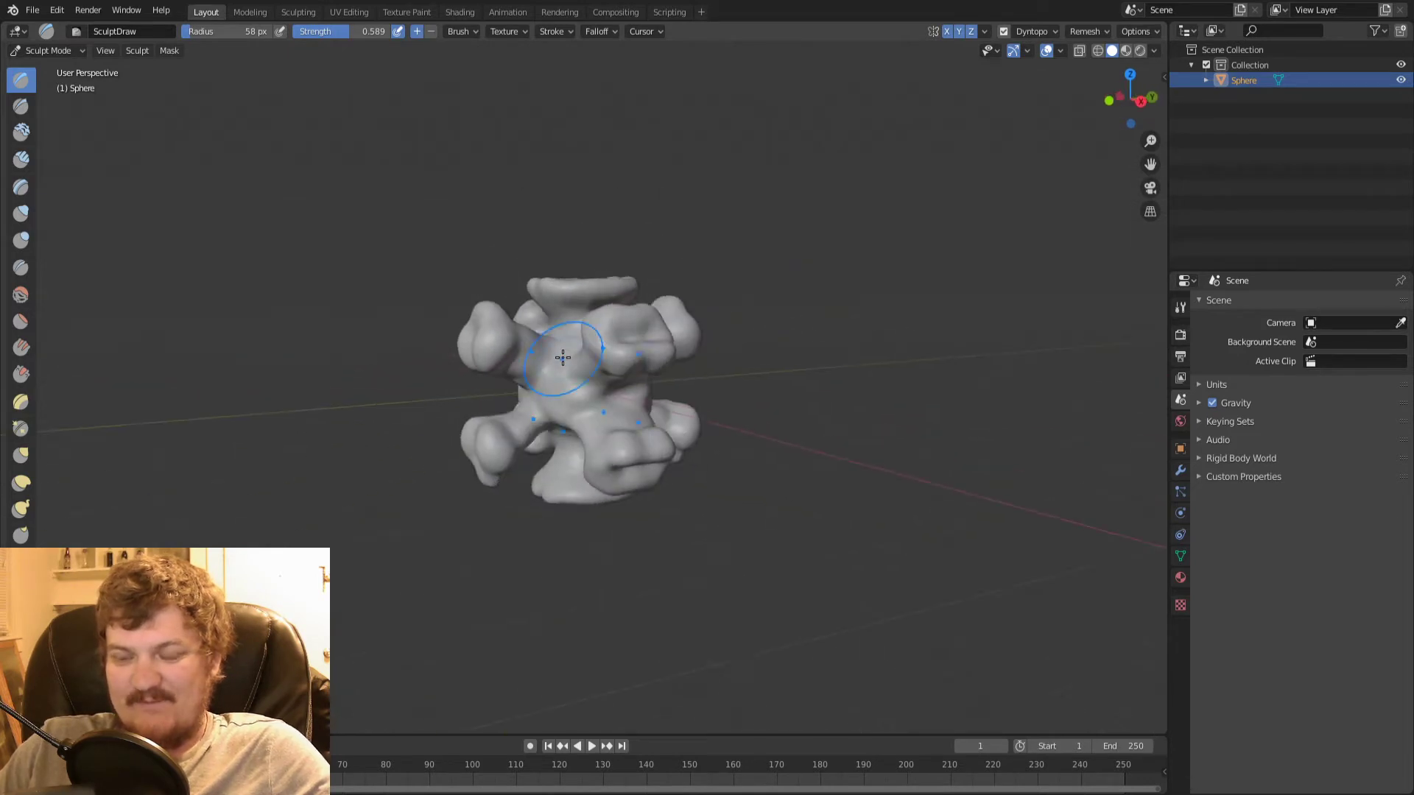
scroll(563, 357, up, 3)
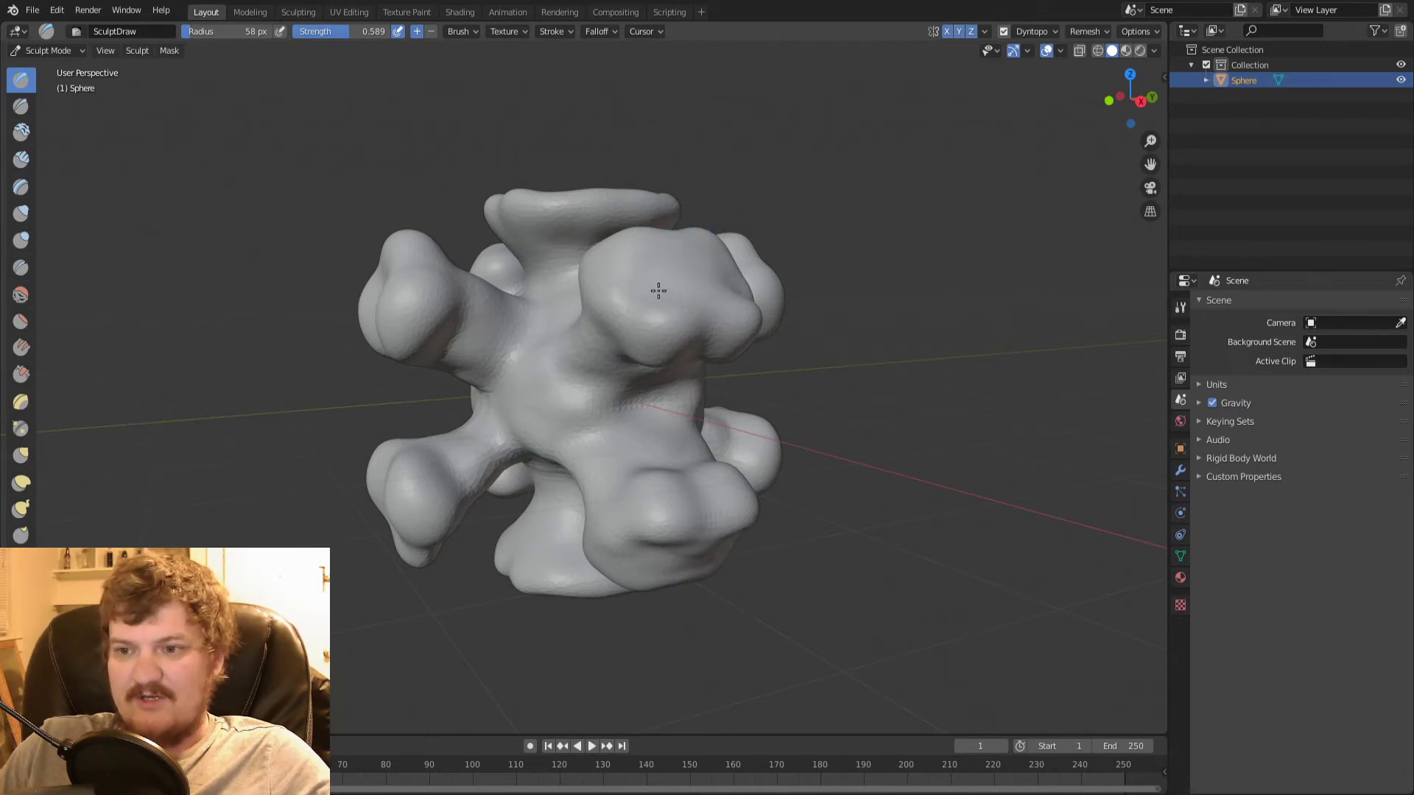
middle_drag(669, 287, 588, 286)
drag(516, 279, 502, 332)
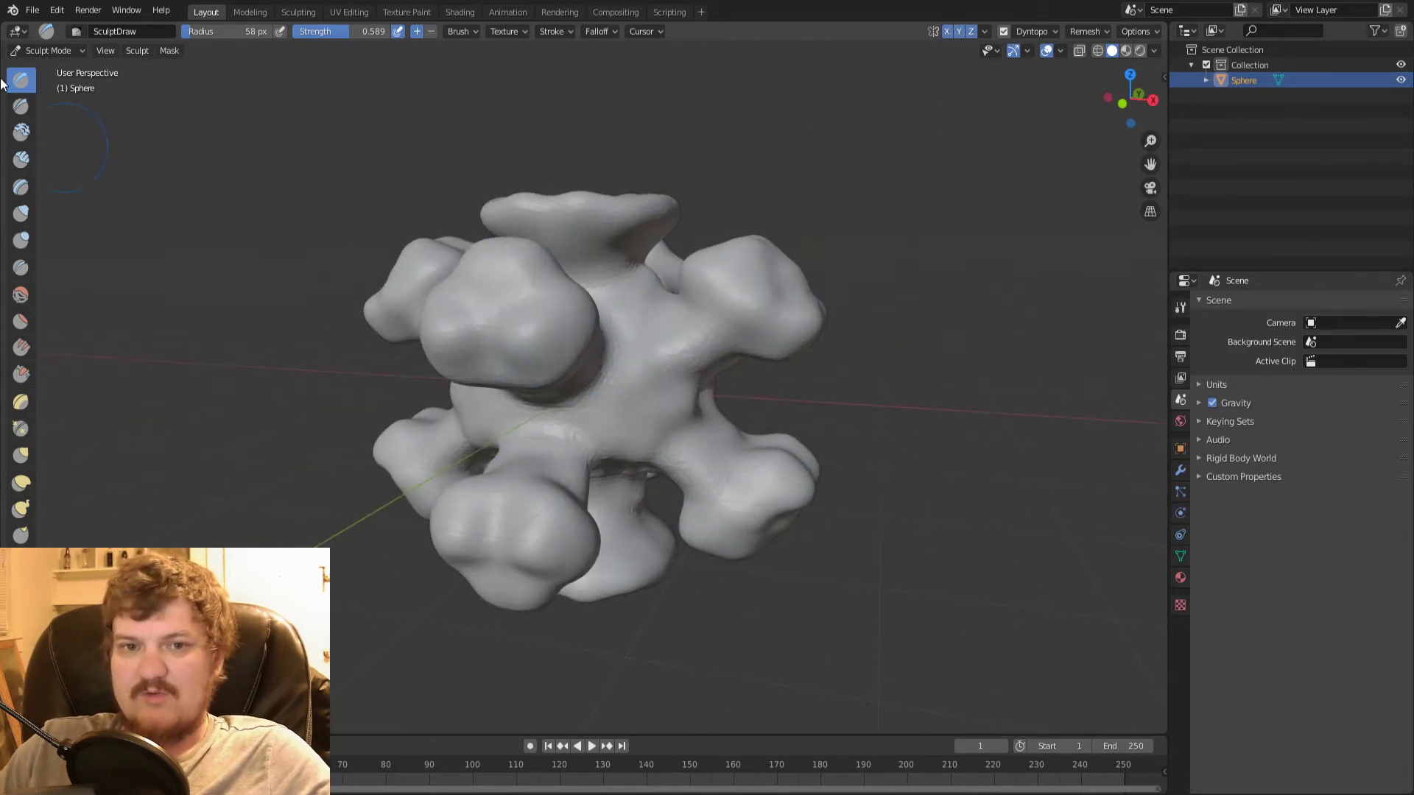
- Return the sculpture to Object Mode and apply Shade Smooth to it
click(53, 50)
click(59, 68)
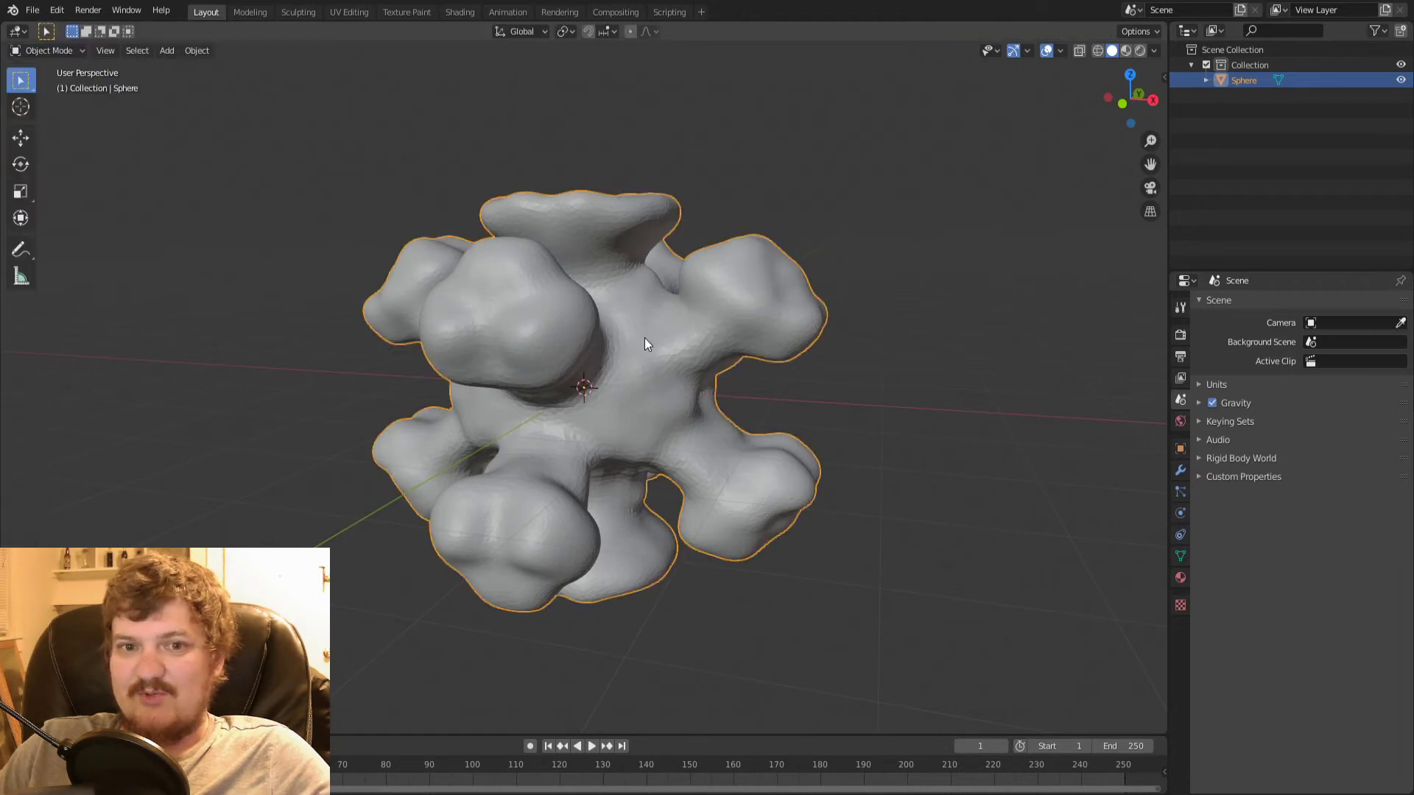
right_click(590, 297)
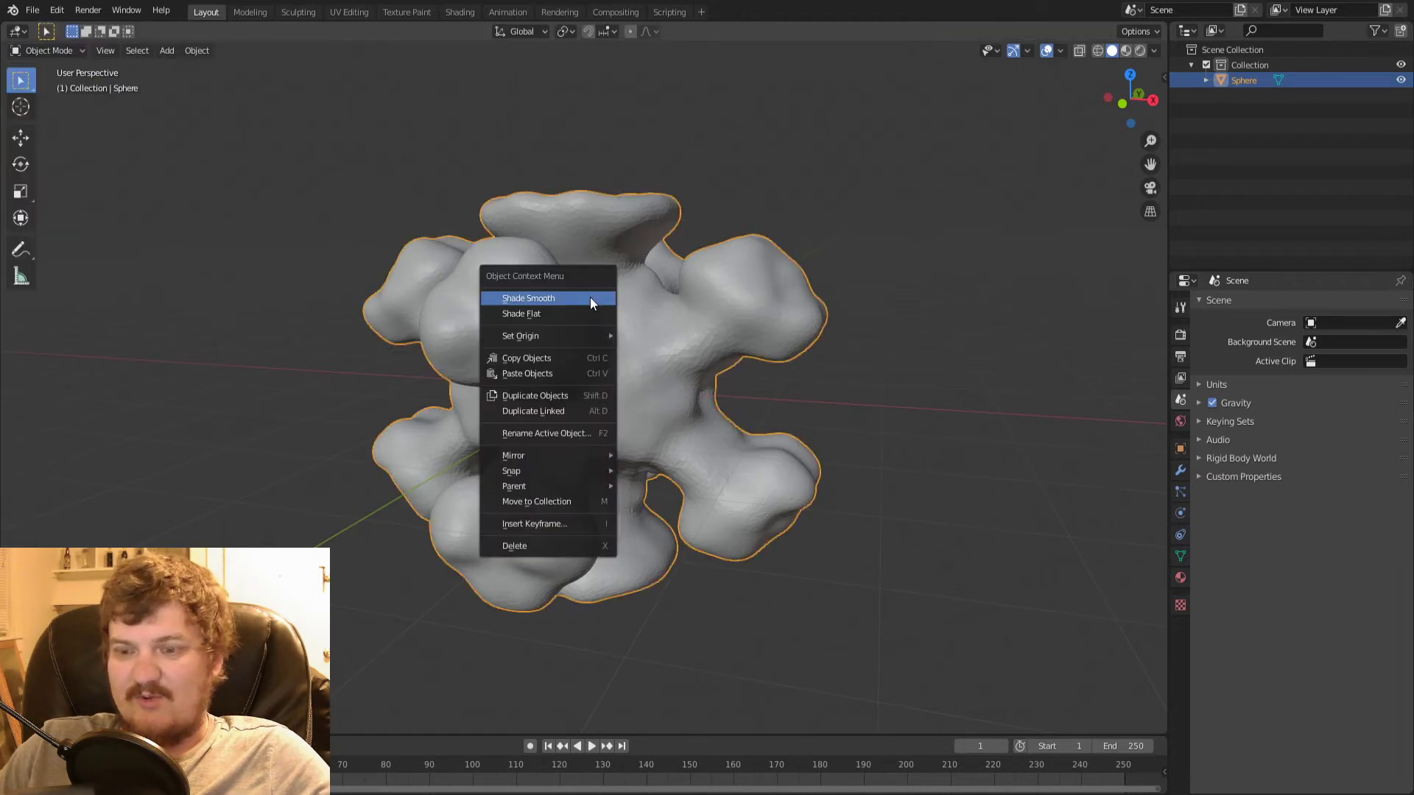
click(550, 298)
middle_drag(914, 328, 743, 346)
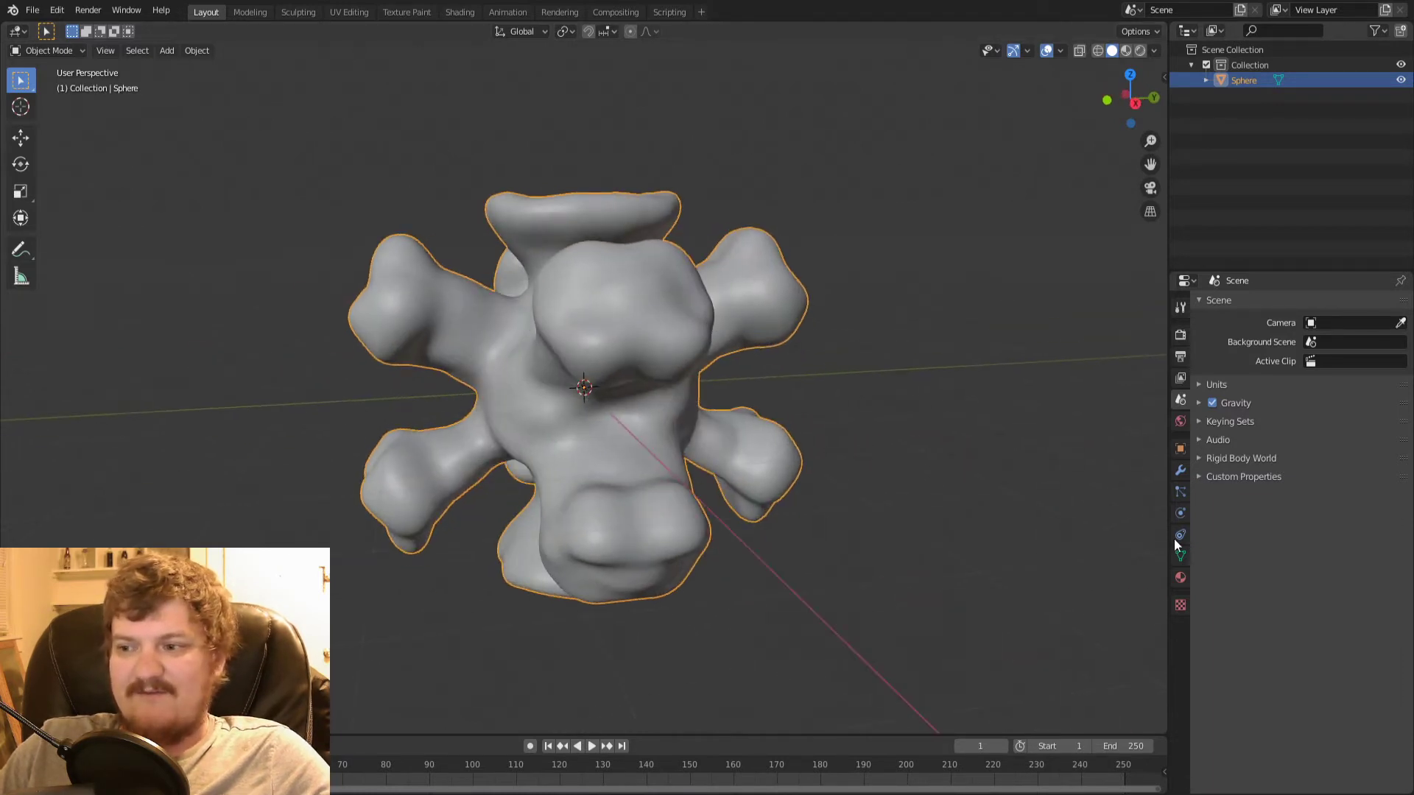
- Assign the existing material named Material to the sculpture and set its Base Color to yellow
click(1180, 579)
click(1206, 371)
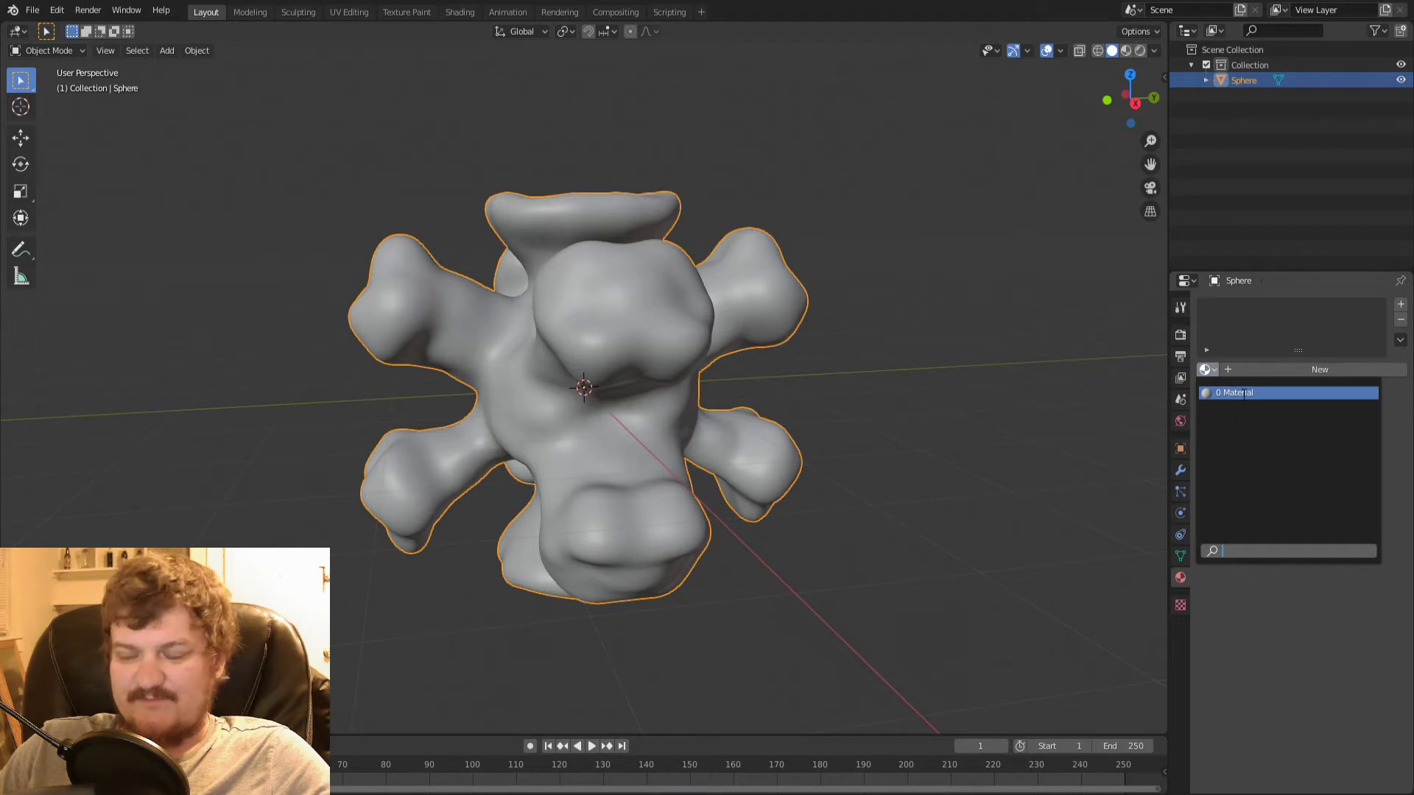
click(1241, 392)
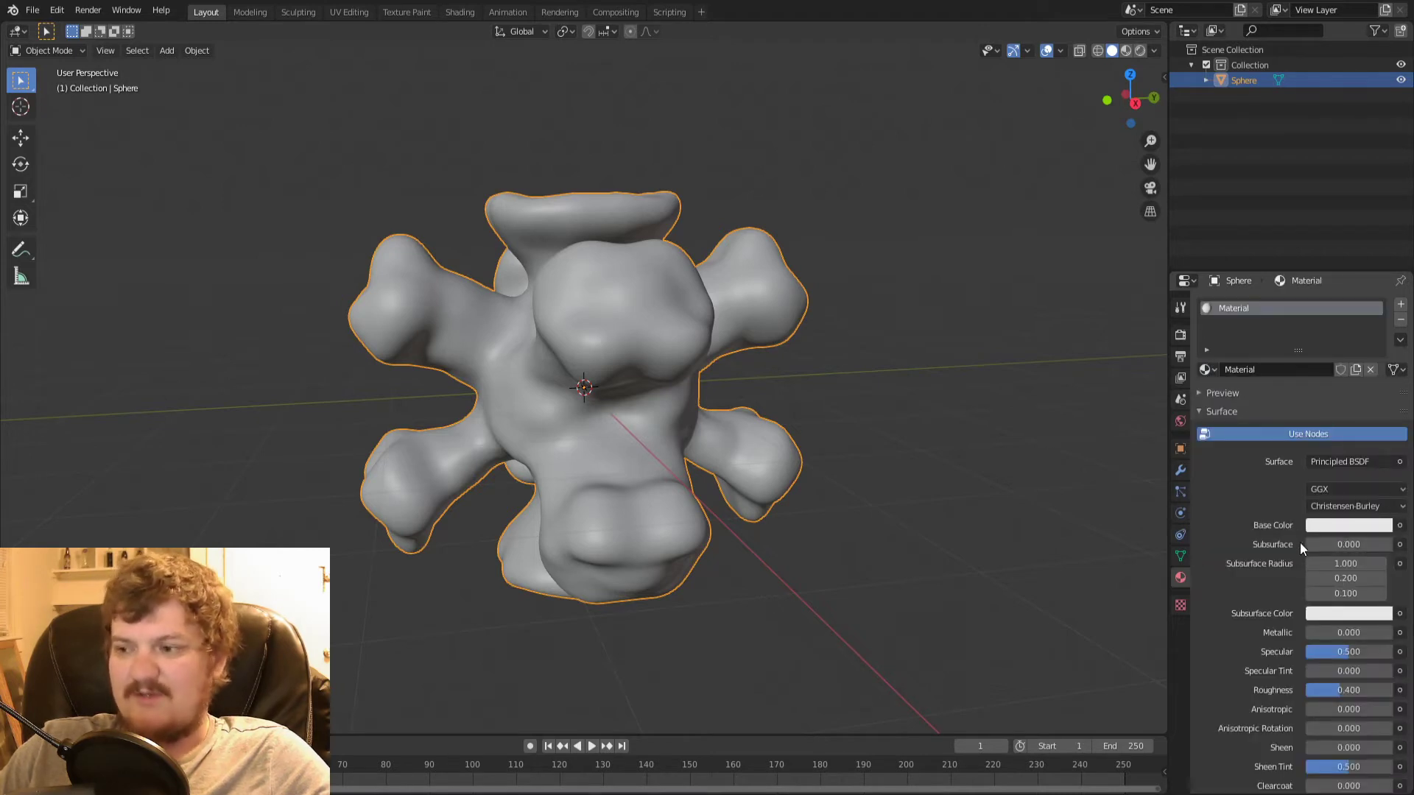
scroll(1274, 560, down, 2)
click(1345, 466)
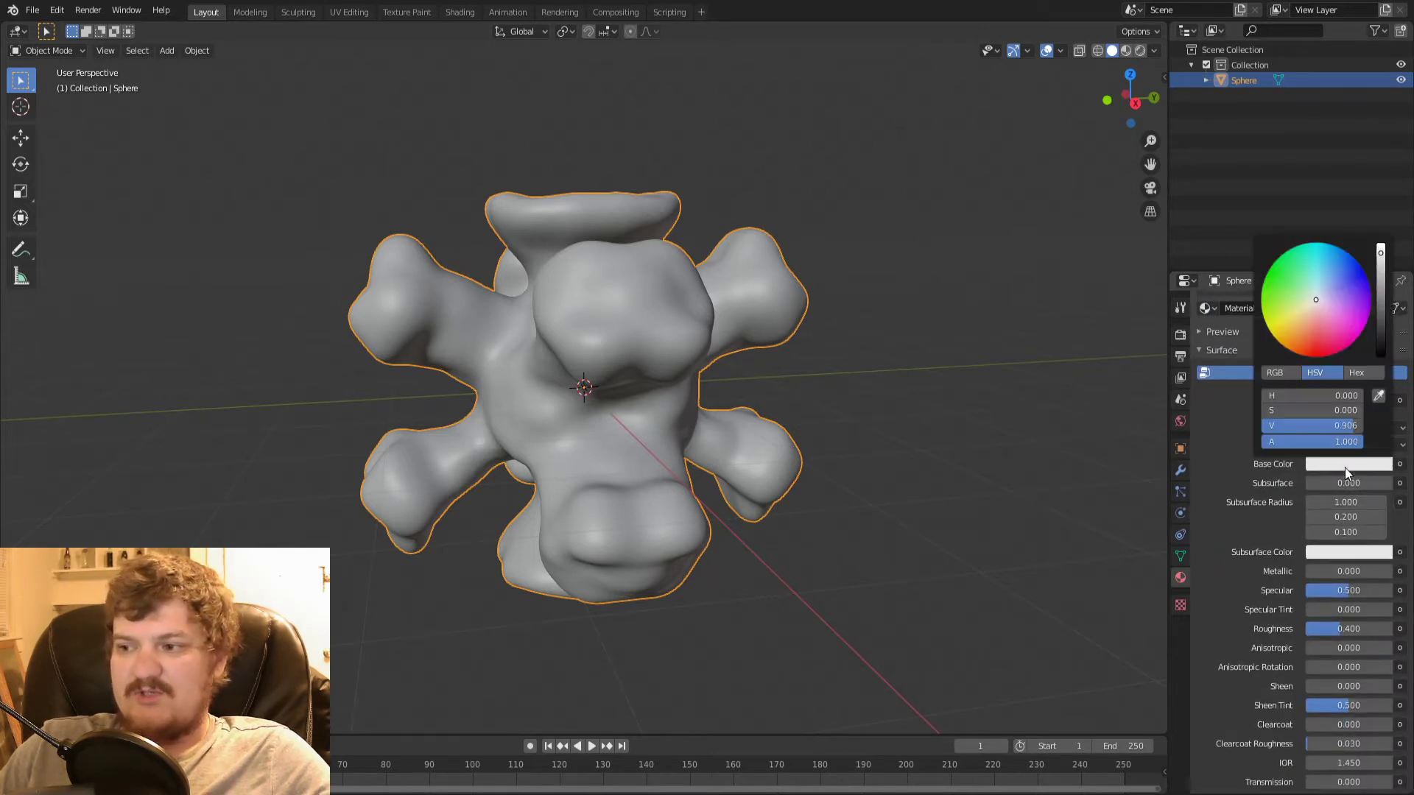
drag(1320, 318, 1293, 321)
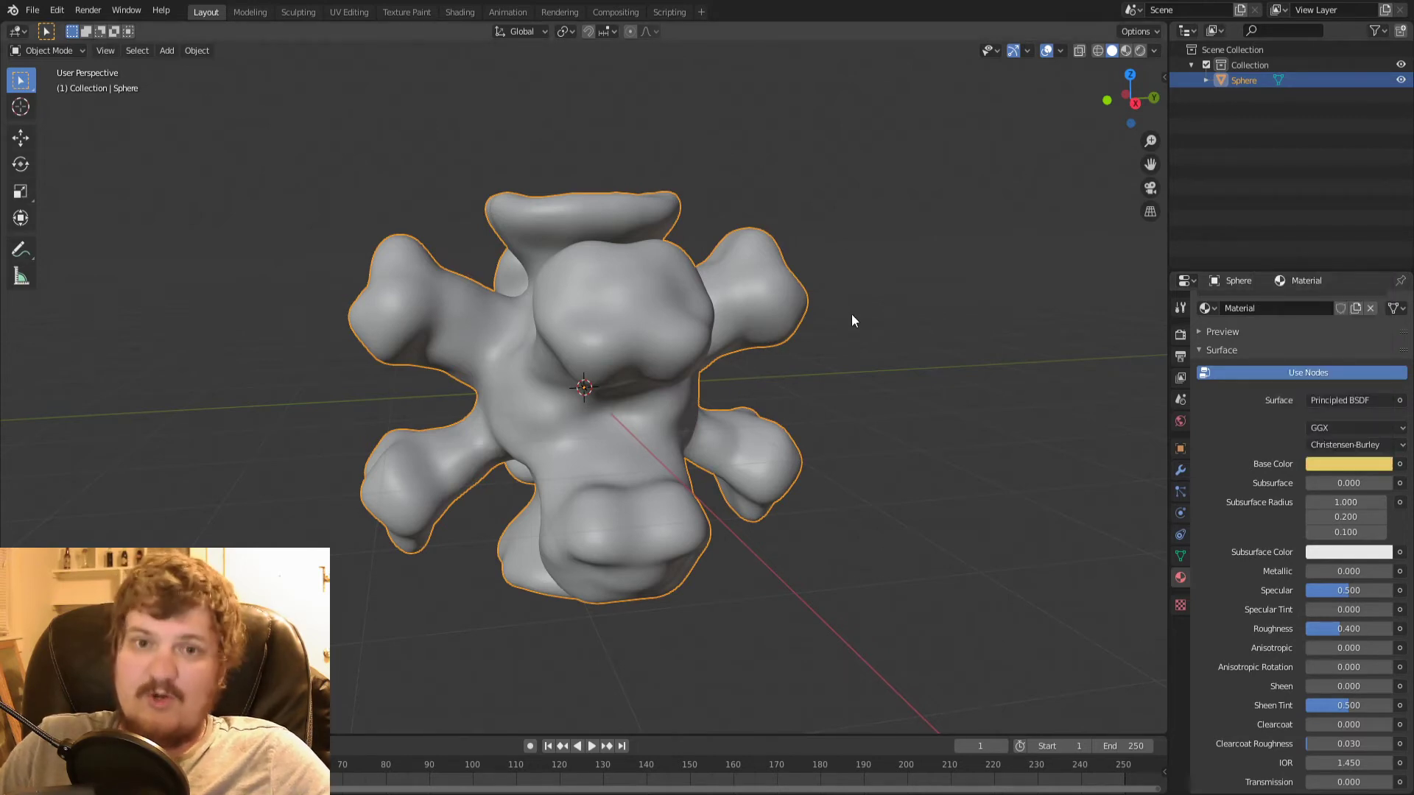
- Switch the viewport to Rendered shading and add a Sun light to the scene
click(1140, 50)
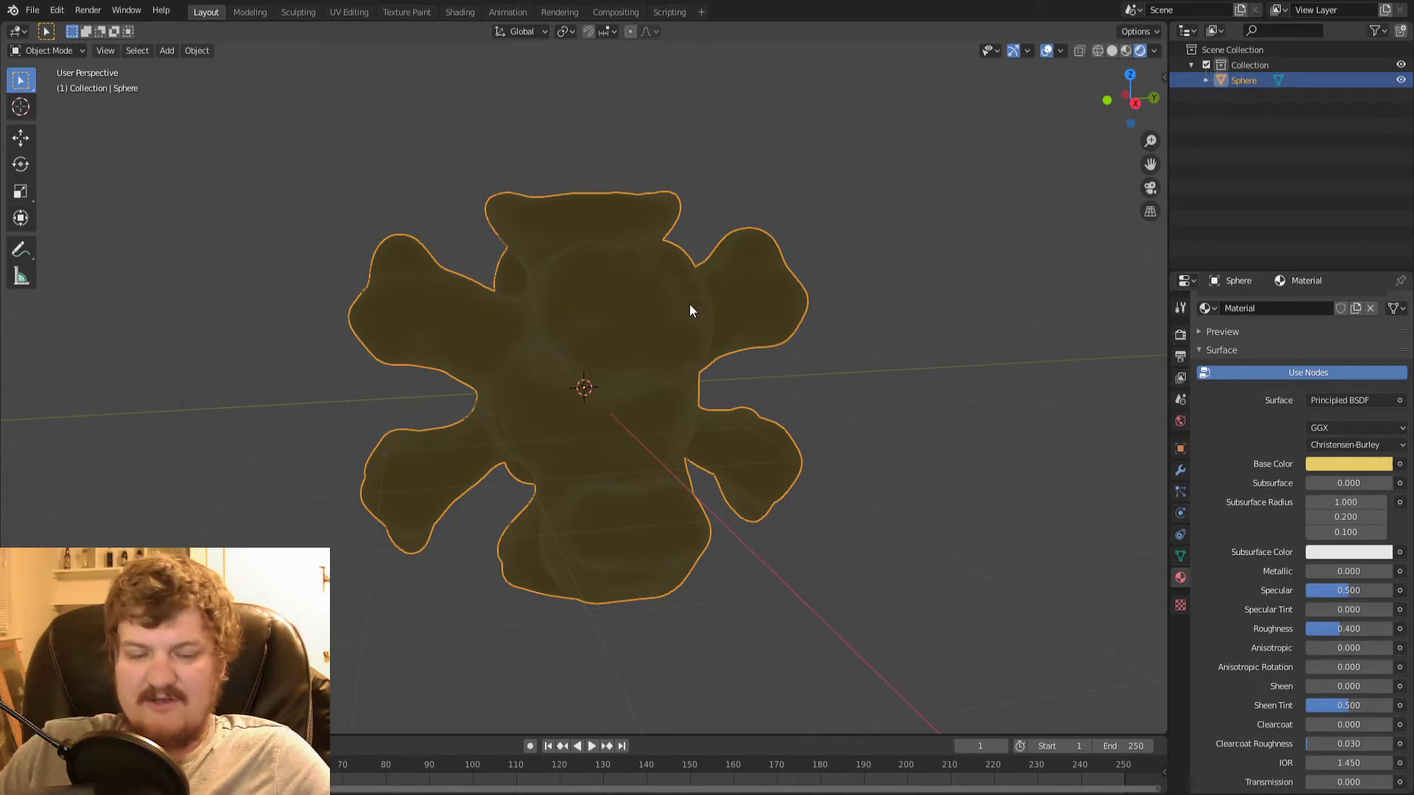
key(shift+a)
mouse_move(659, 478)
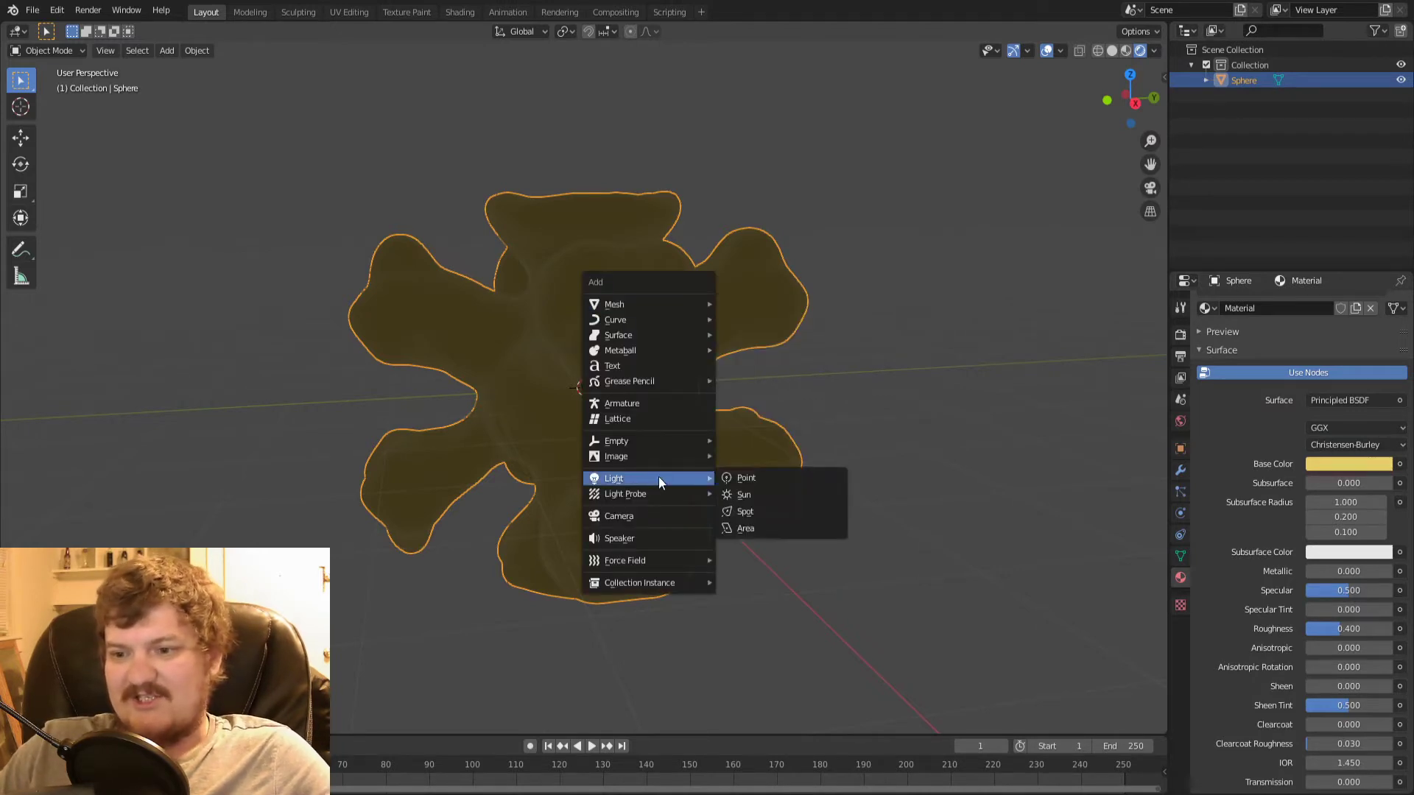
click(763, 494)
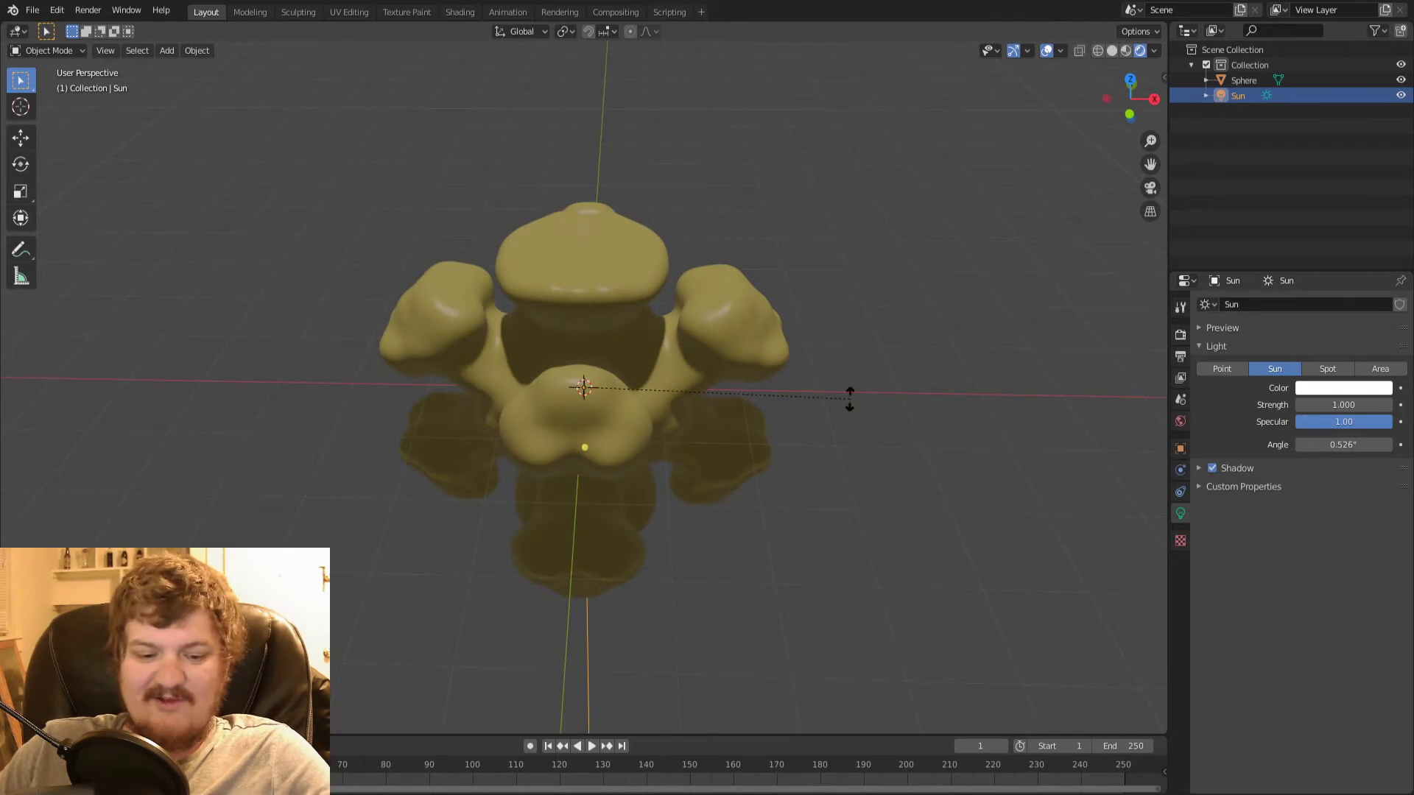
middle_drag(846, 398, 811, 326)
key(shift+a)
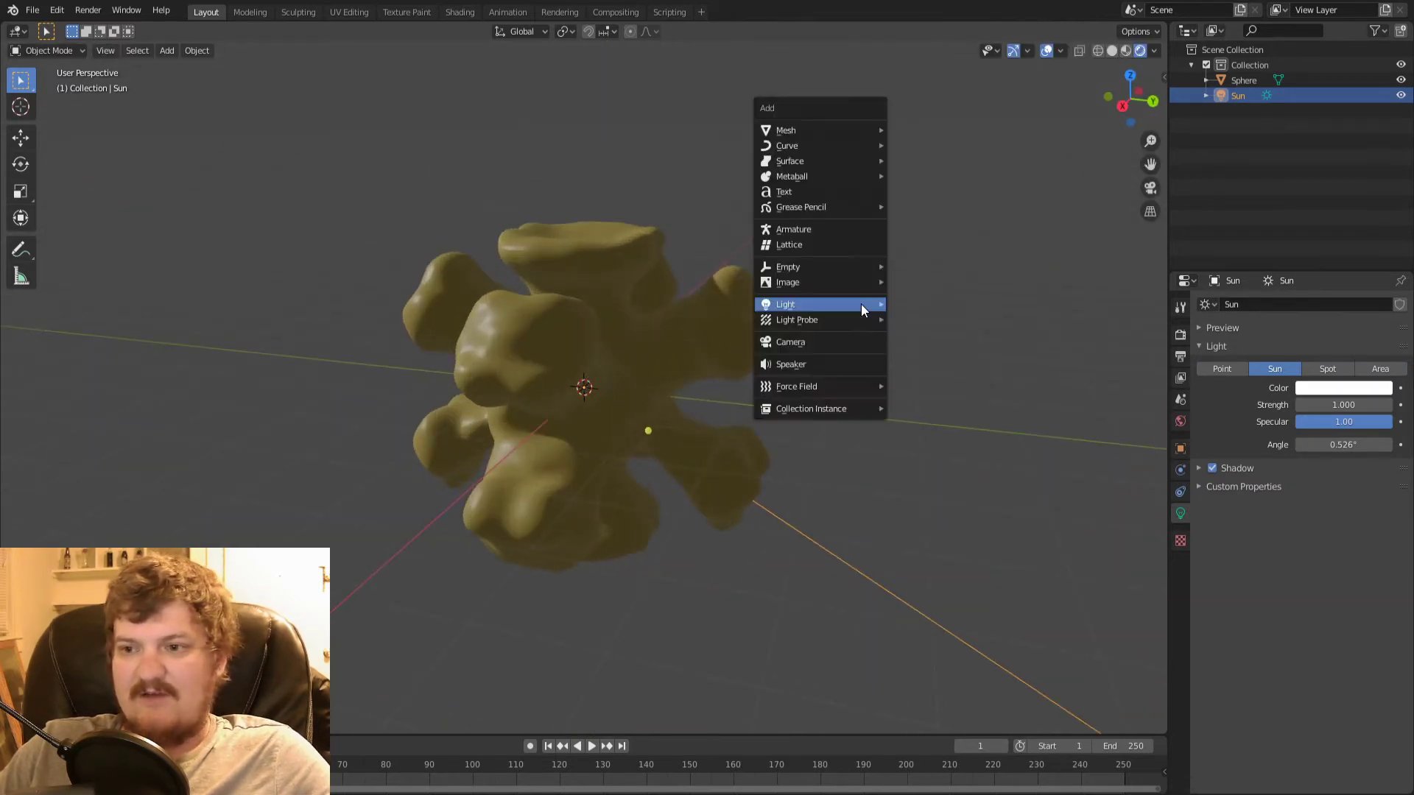
click(742, 448)
middle_drag(802, 346, 806, 384)
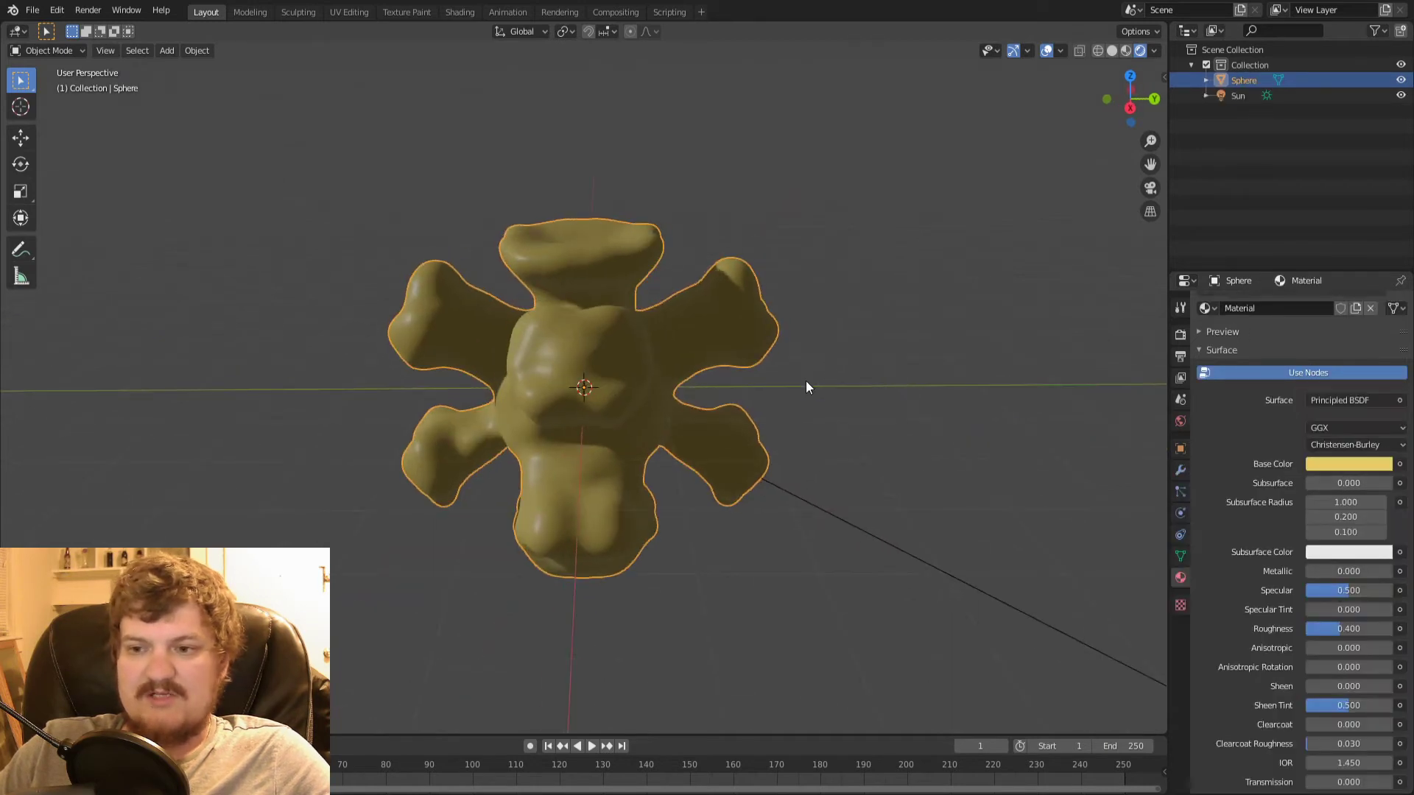
- Aim the Sun light at the sculpture's front by rotating it twice, the second time about the global Y axis
click(816, 504)
key(r)
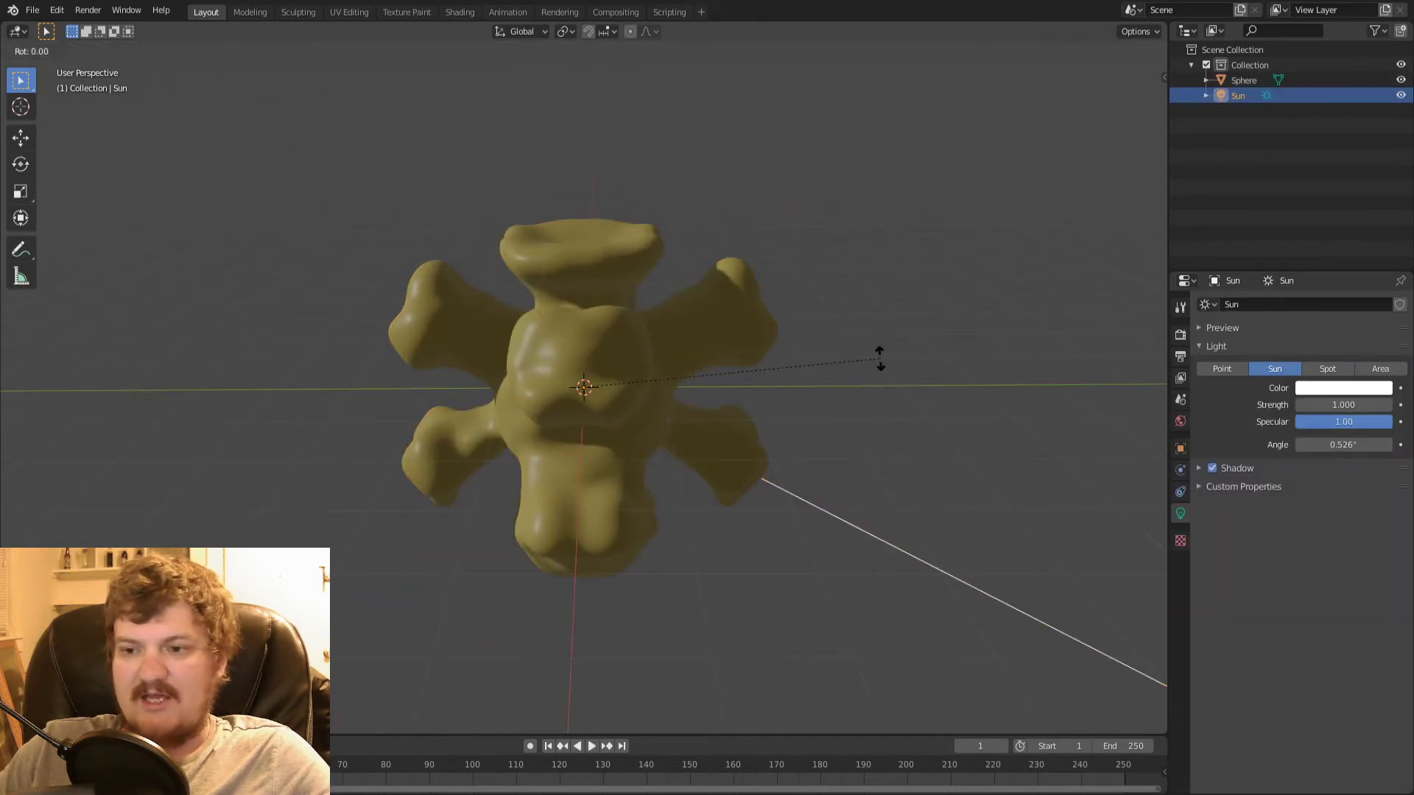
click(877, 486)
key(r)
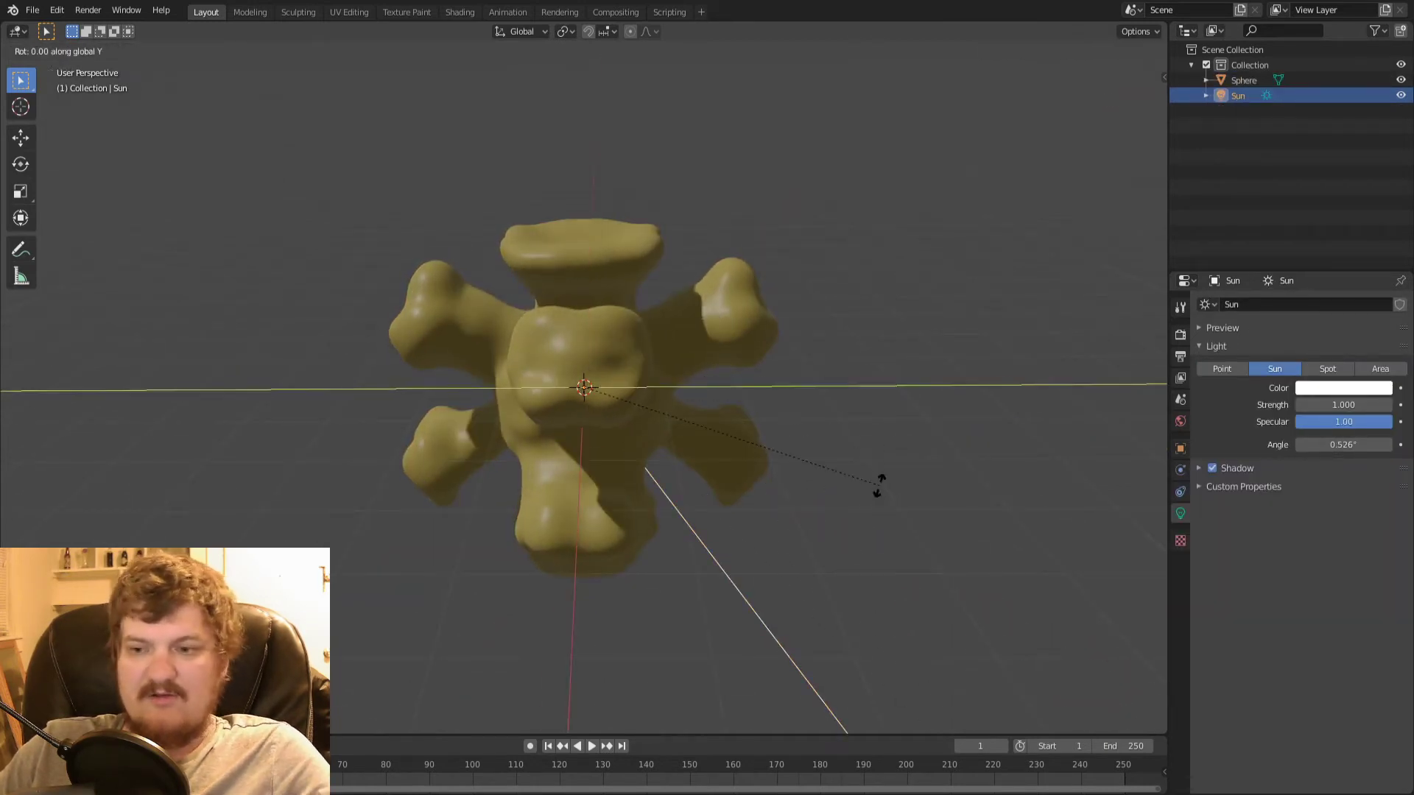
click(842, 316)
- With the sculpture selected, split the 3D viewport and turn one half into a Shader Editor showing its material nodes
middle_drag(842, 317, 650, 338)
click(649, 338)
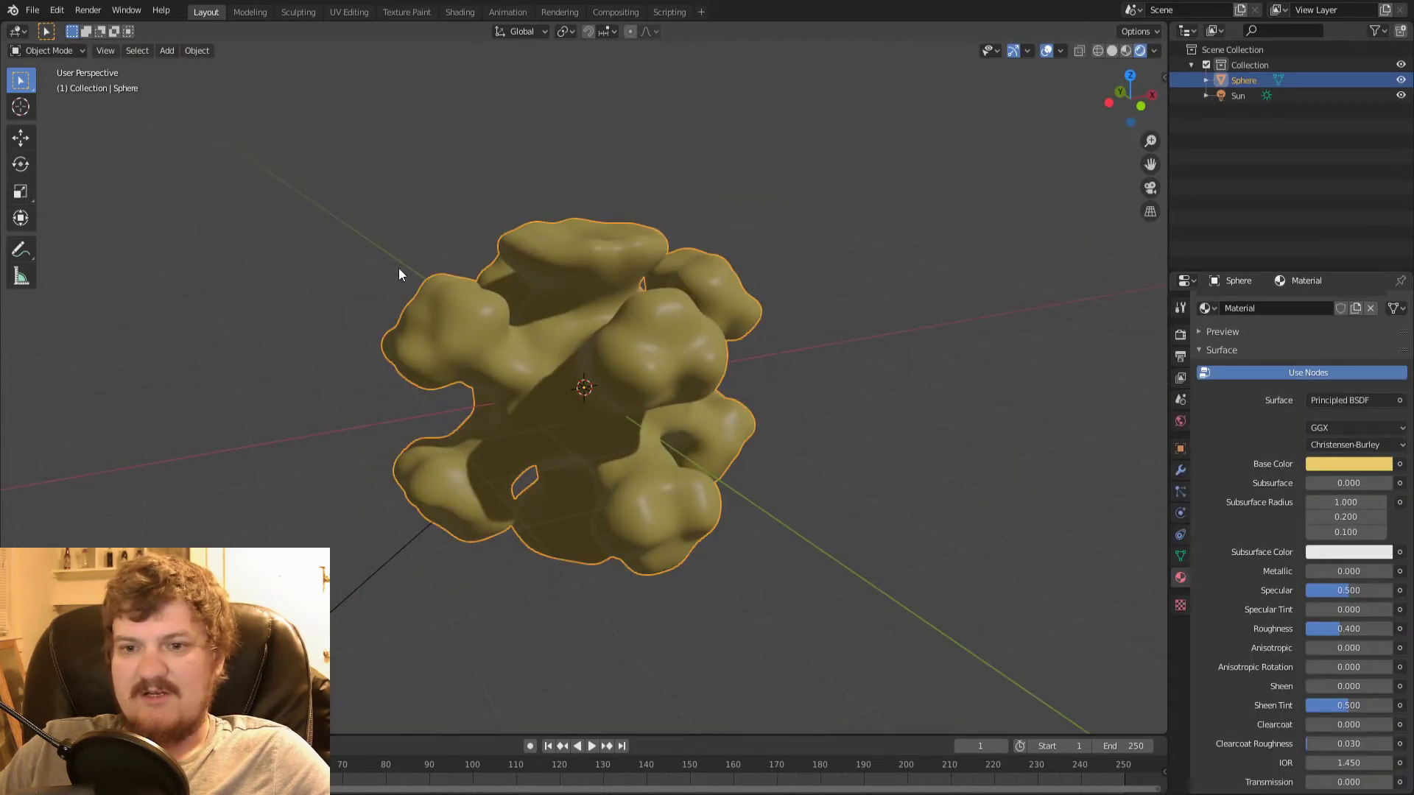
middle_drag(400, 267, 580, 316)
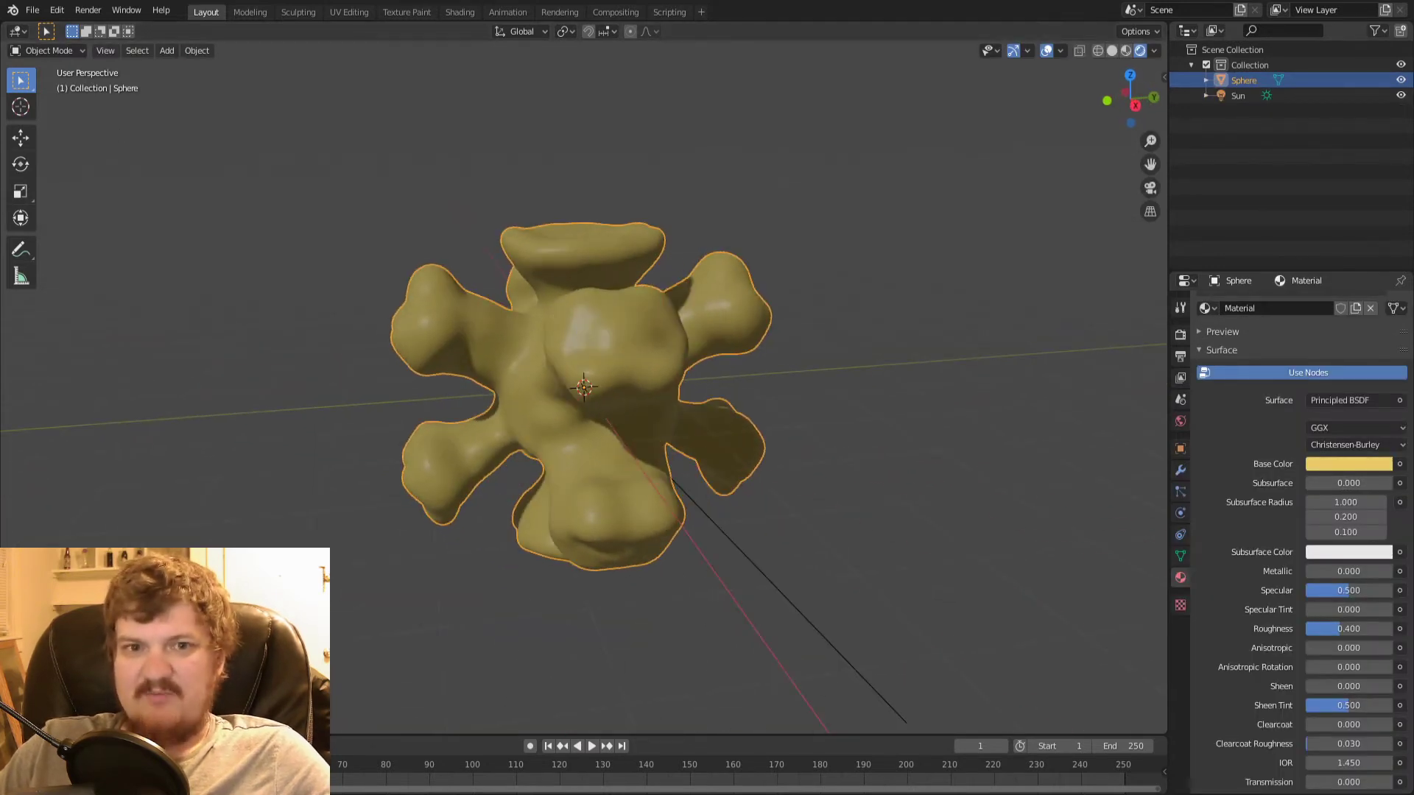
drag(5, 25, 537, 88)
click(22, 32)
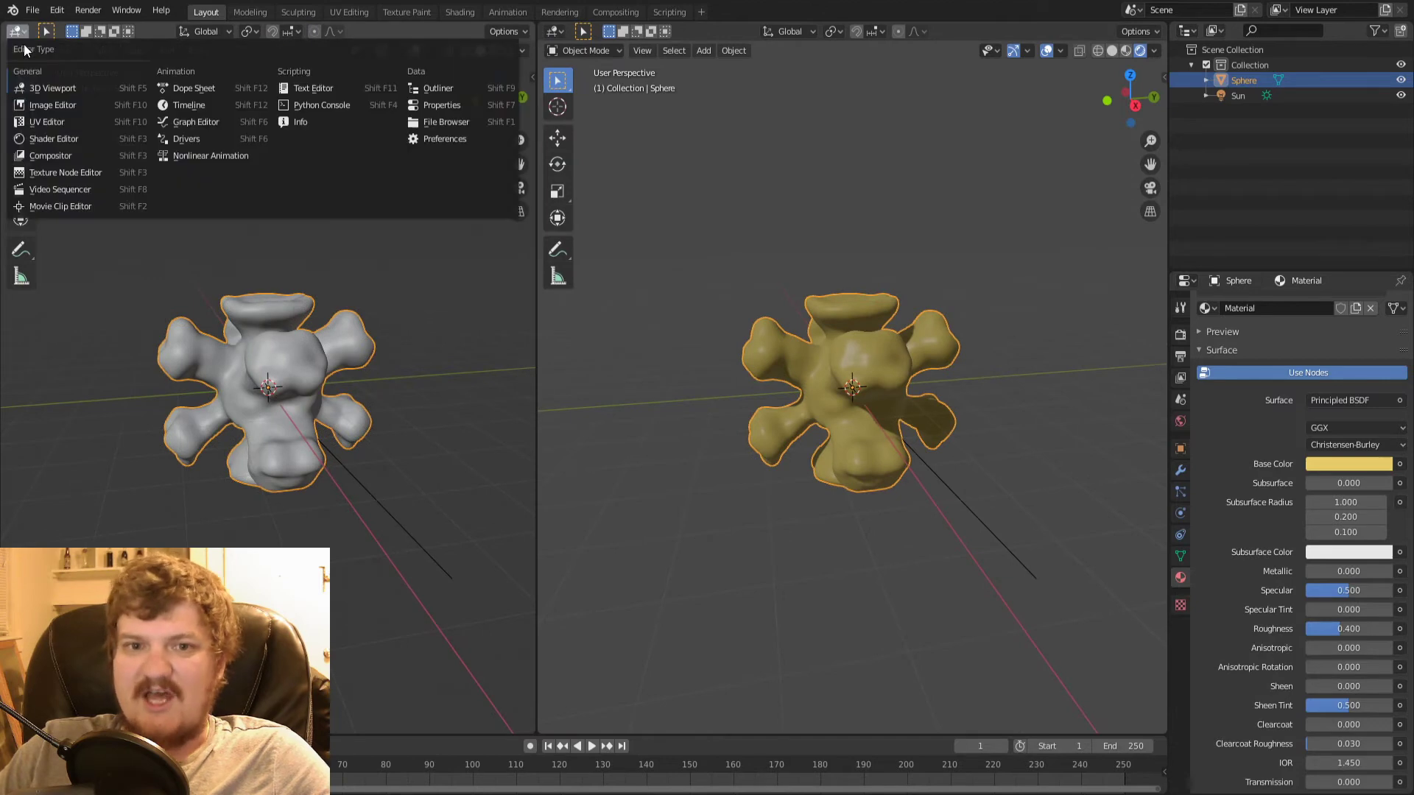
click(55, 138)
key(n)
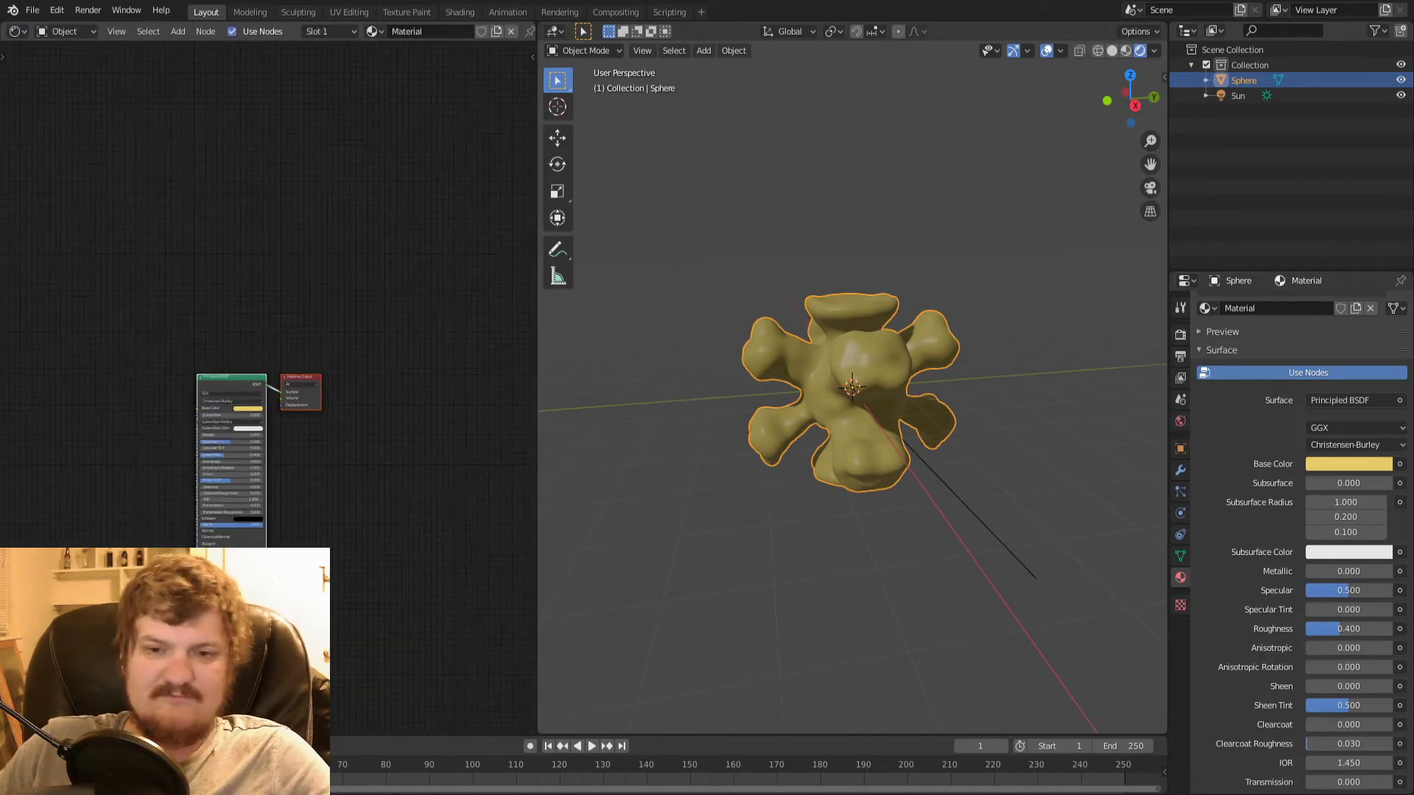
scroll(280, 442, up, 3)
middle_drag(348, 527, 477, 335)
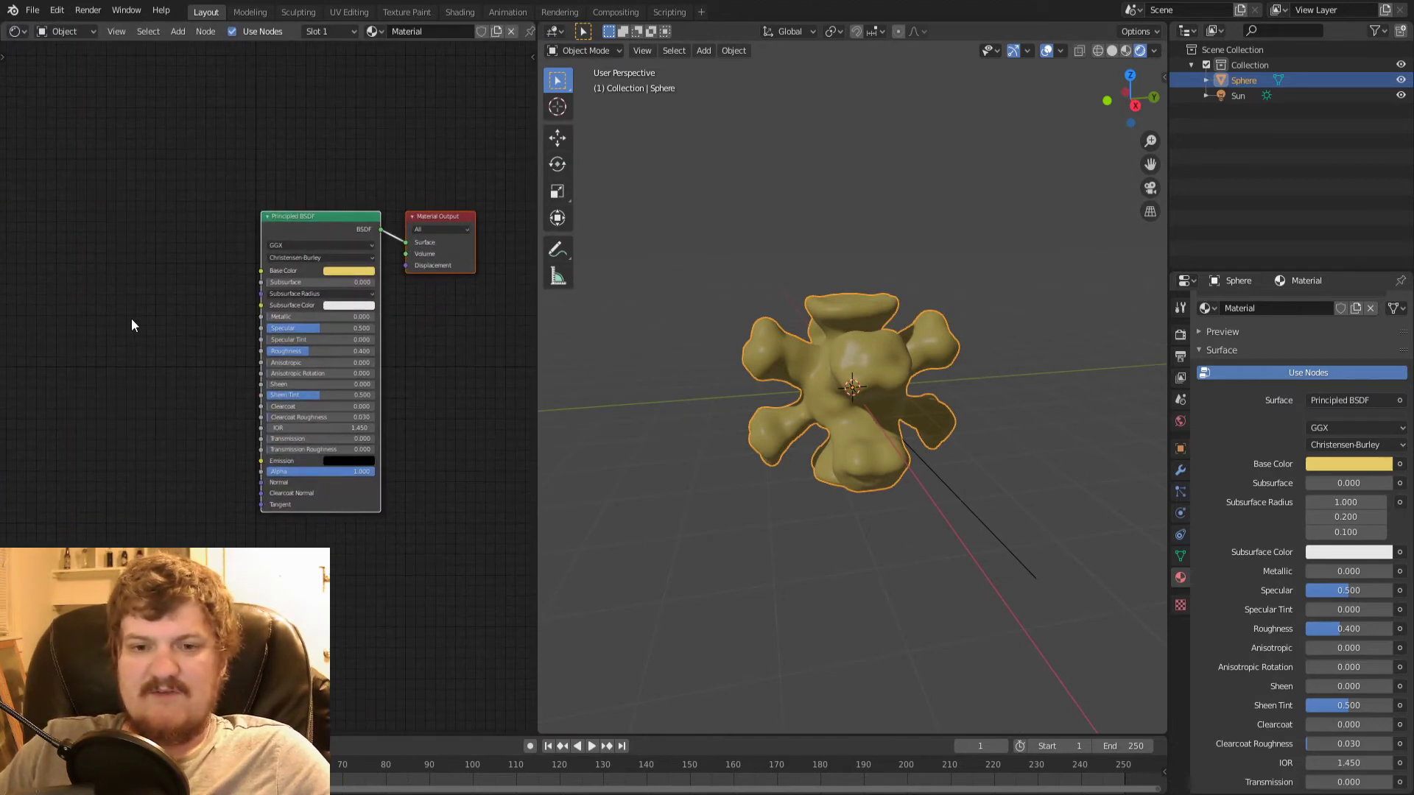
key(shift+a)
click(59, 33)
click(12, 31)
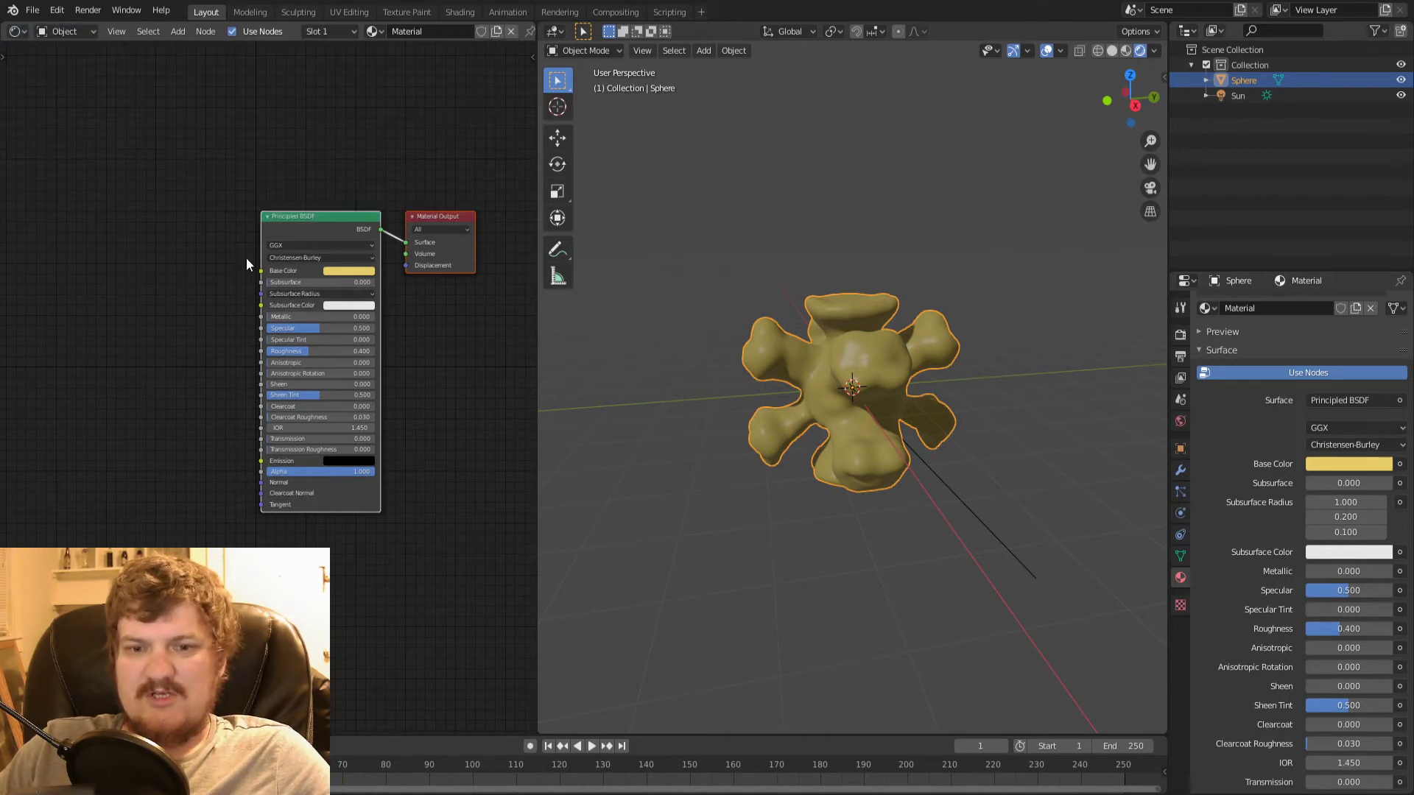
key(shift+a)
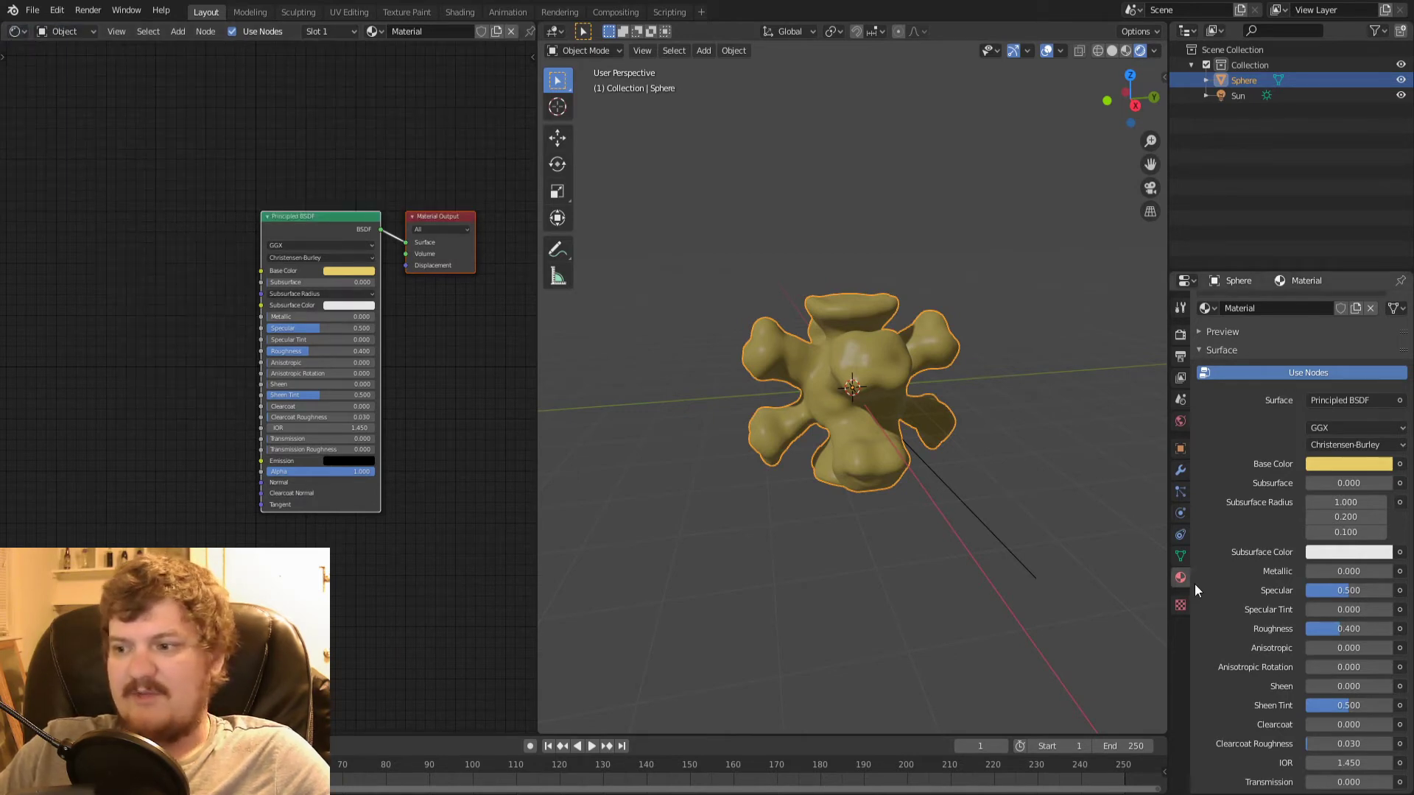
scroll(1357, 400, up, 2)
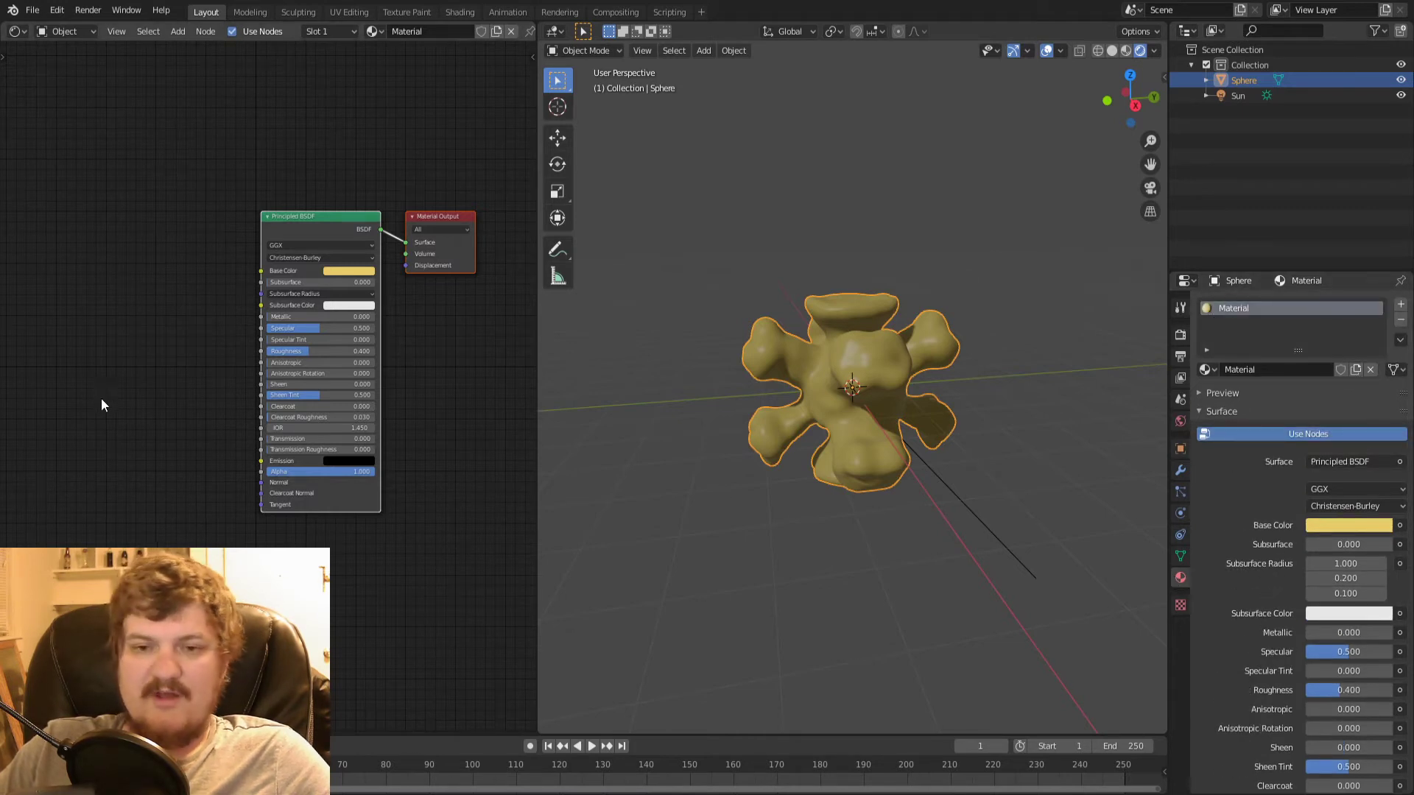
- Add a Noise Texture node and connect its Color output to the Principled BSDF's Base Color
key(shift+a)
mouse_move(56, 460)
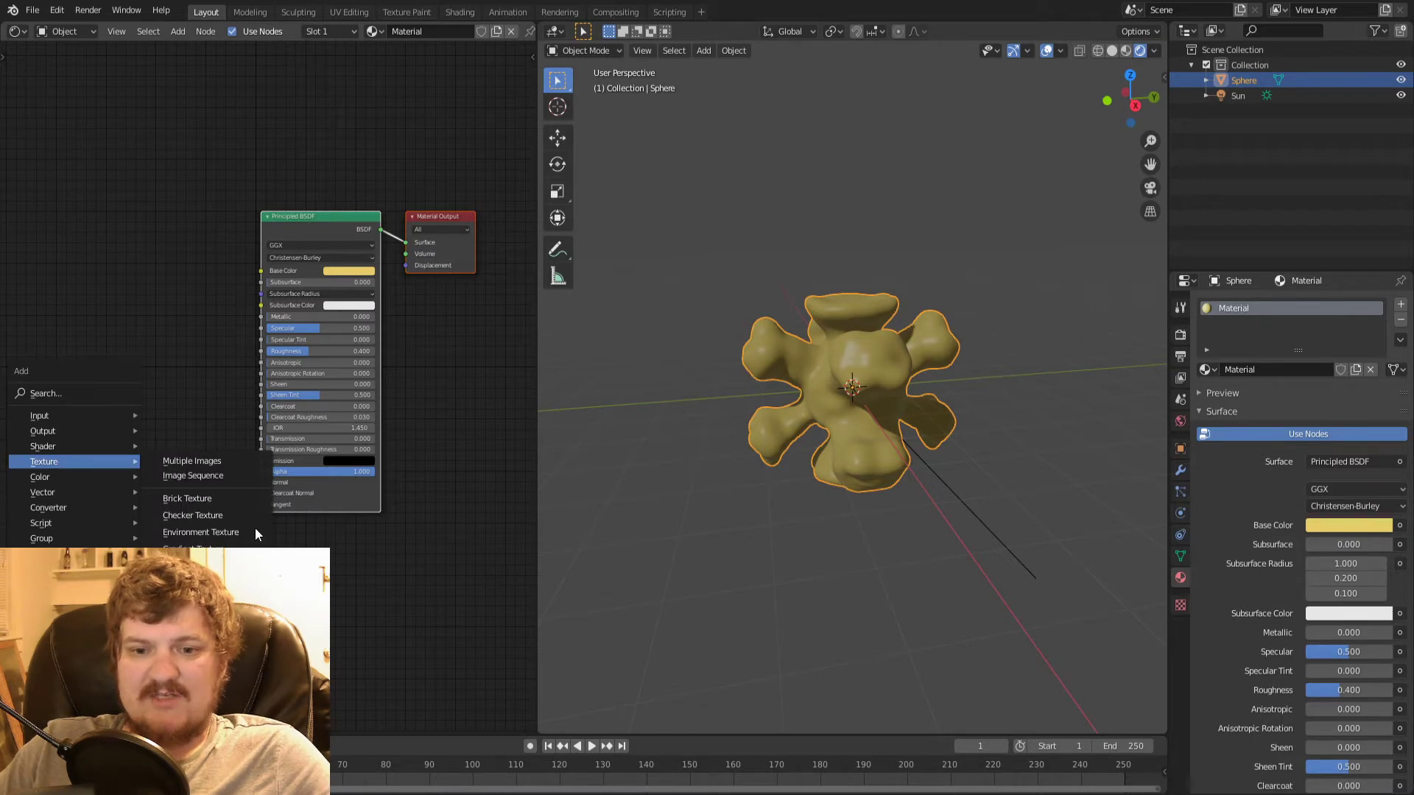
click(195, 634)
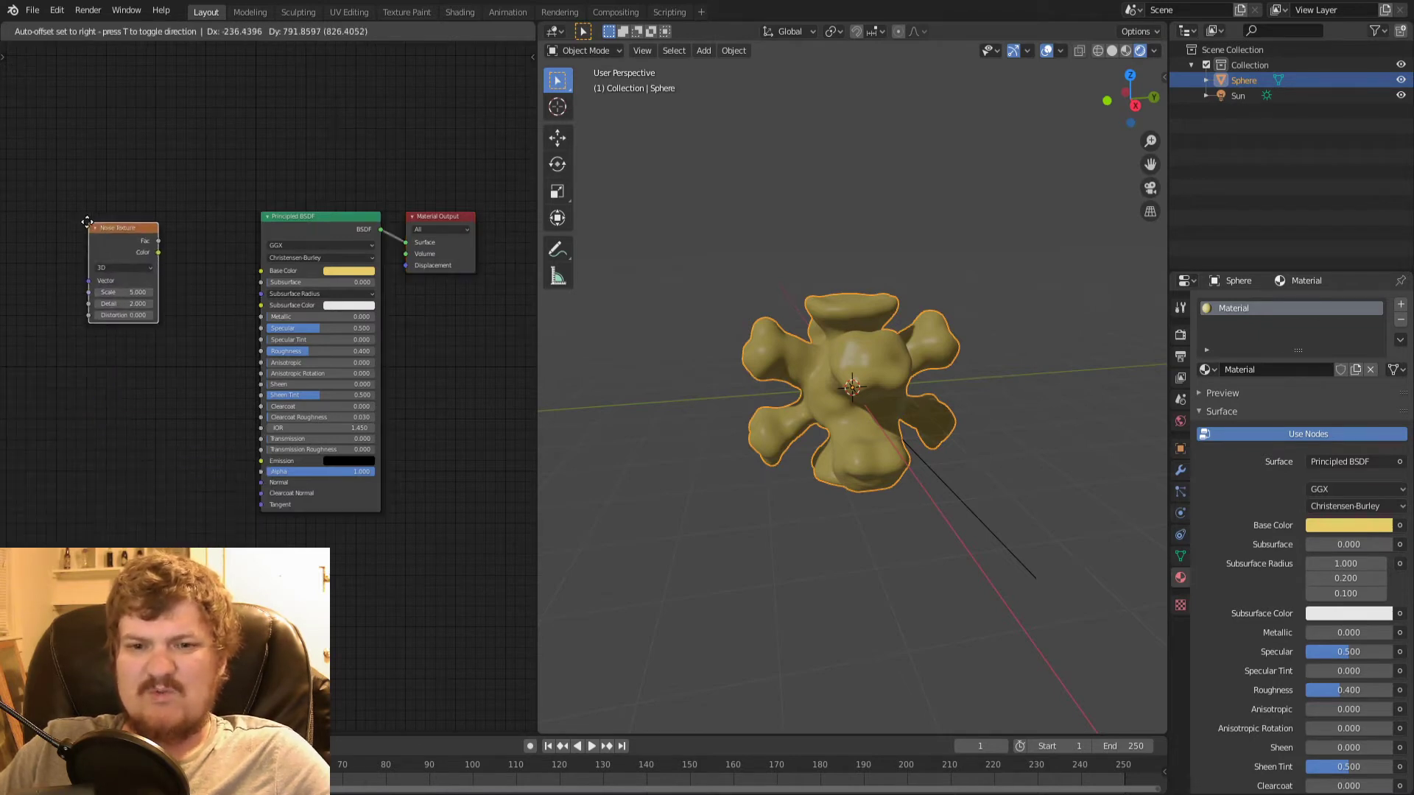
click(158, 254)
drag(159, 252, 262, 272)
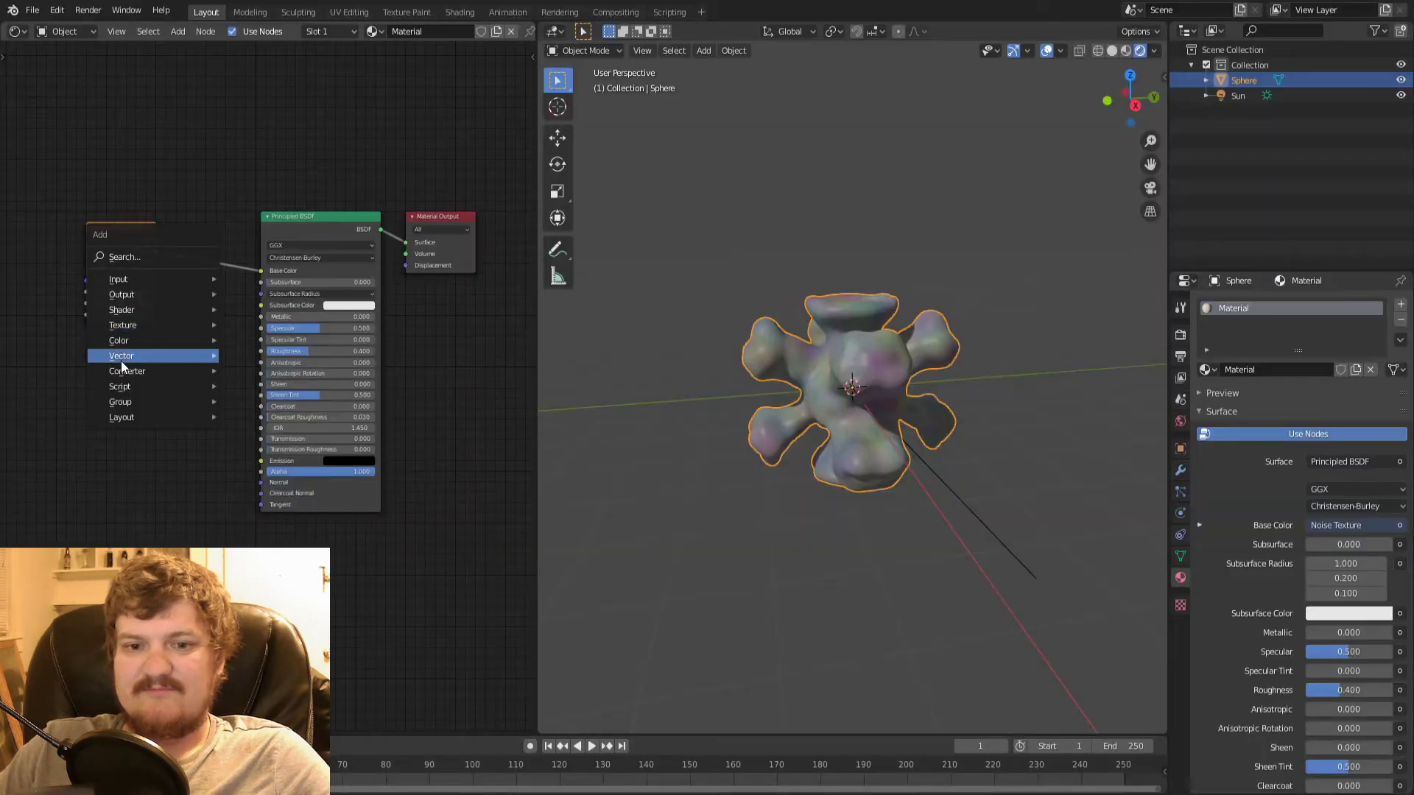
- Insert a ColorRamp between the Noise Texture and Principled BSDF, with its white stop at 0.591 and black stop at 0.323
mouse_move(135, 358)
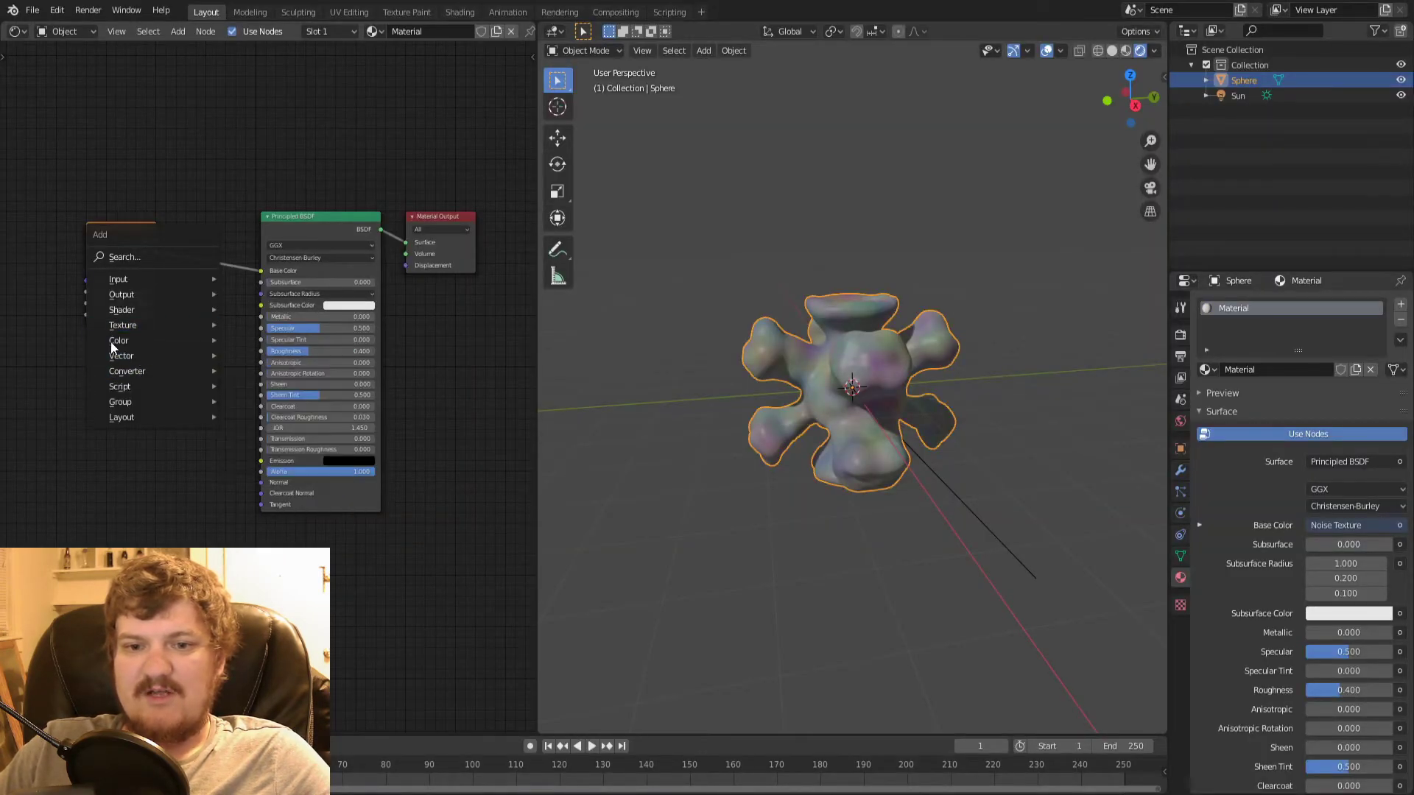
mouse_move(127, 371)
click(270, 384)
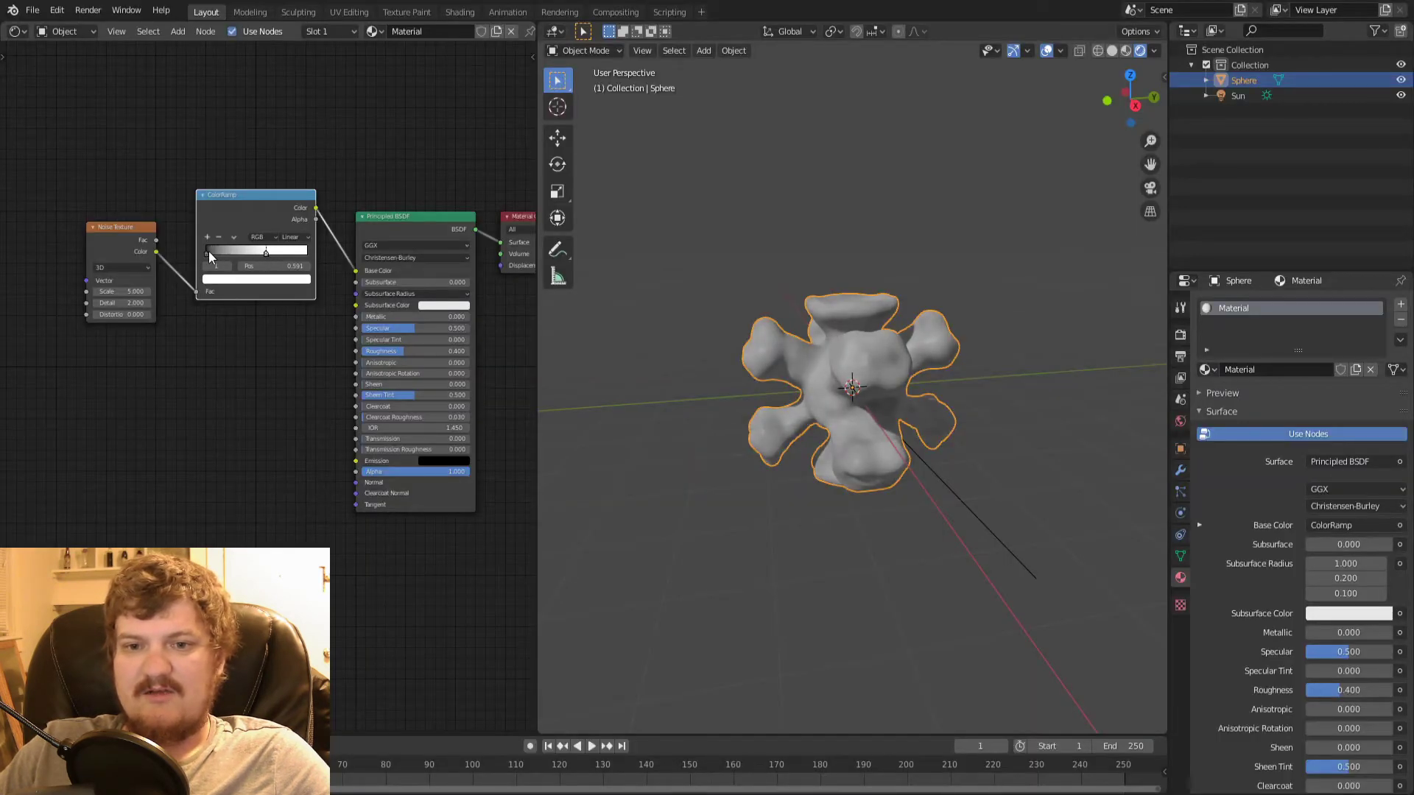
drag(209, 250, 242, 257)
- Set the ColorRamp to HSL with Far interpolation and recolor its white stop yellow and its black stop purple
click(259, 237)
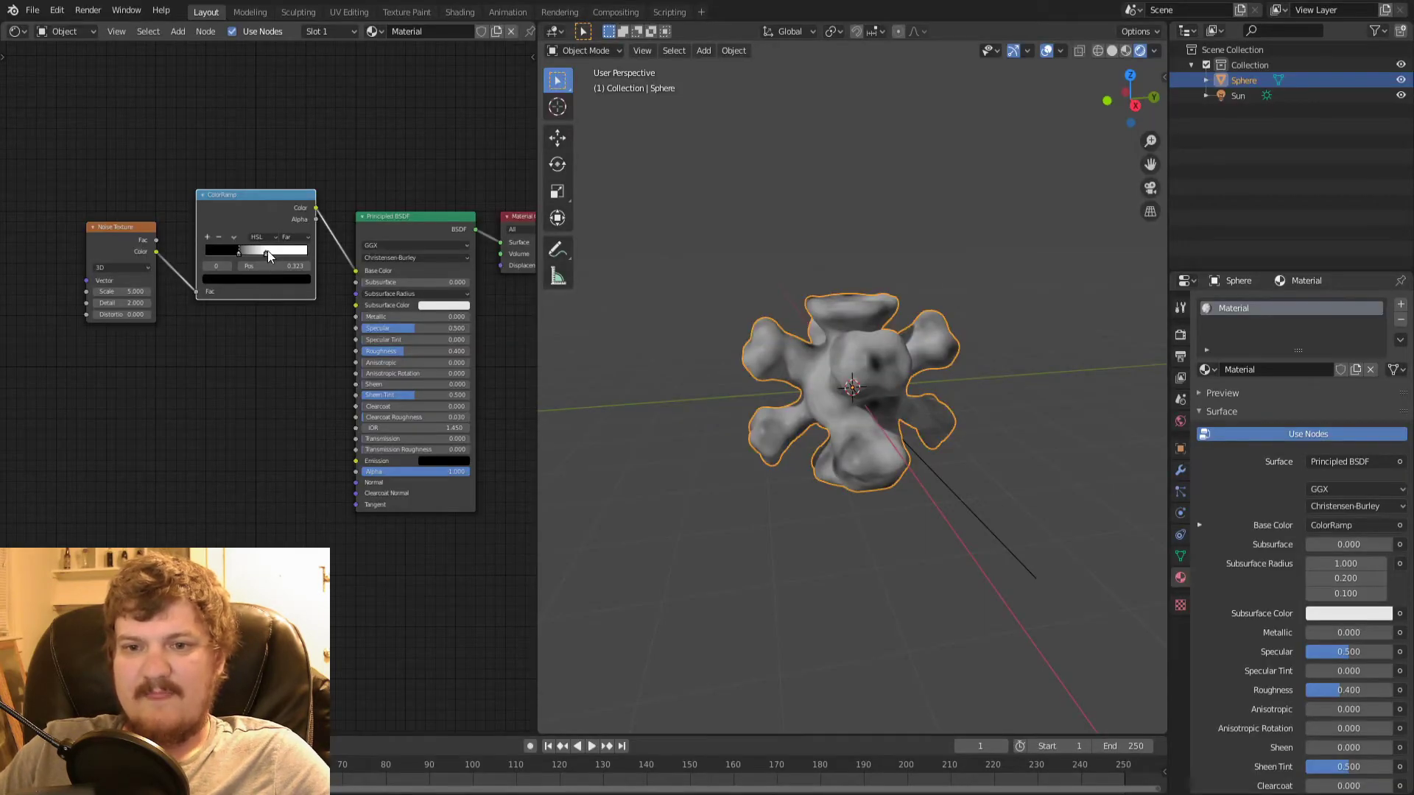
click(256, 279)
click(227, 180)
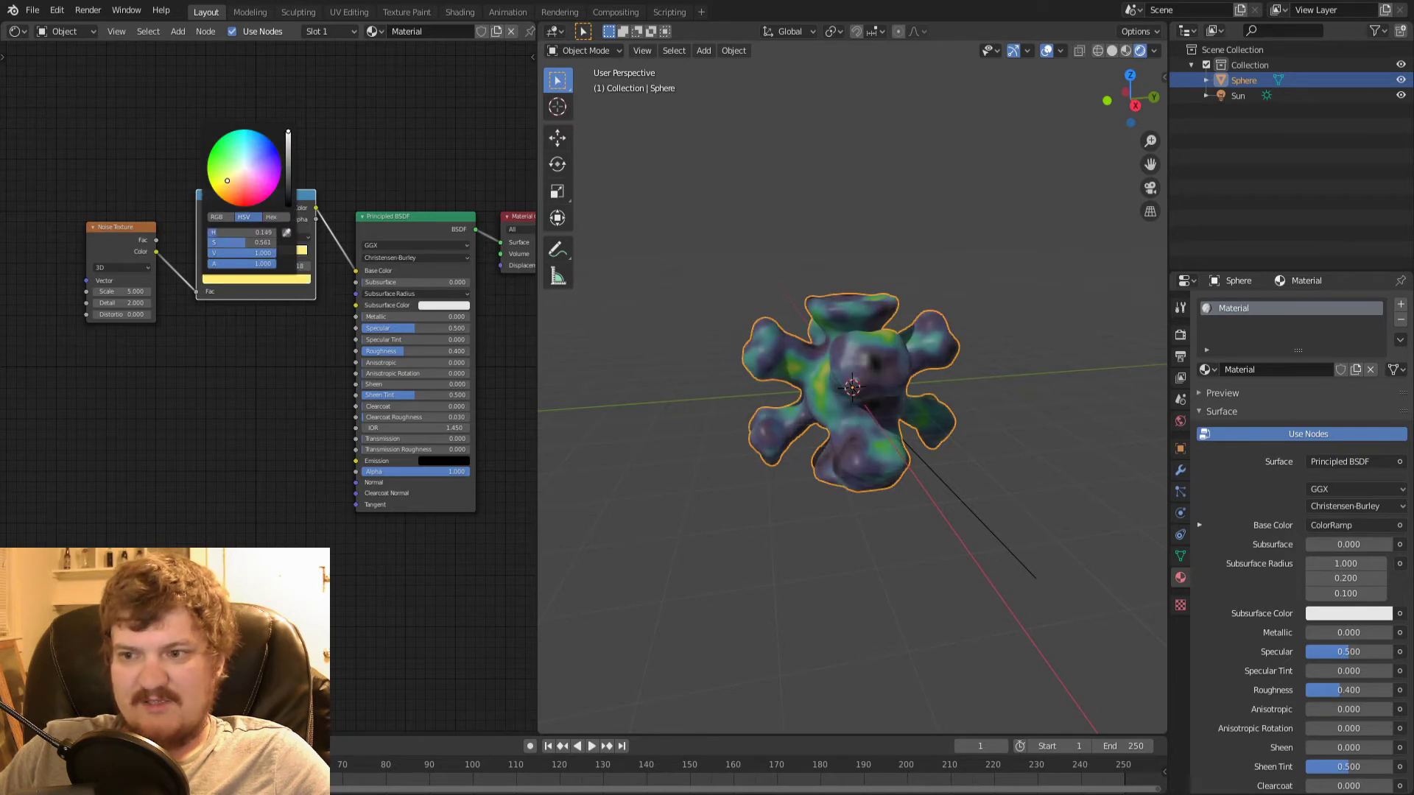
click(236, 252)
click(242, 280)
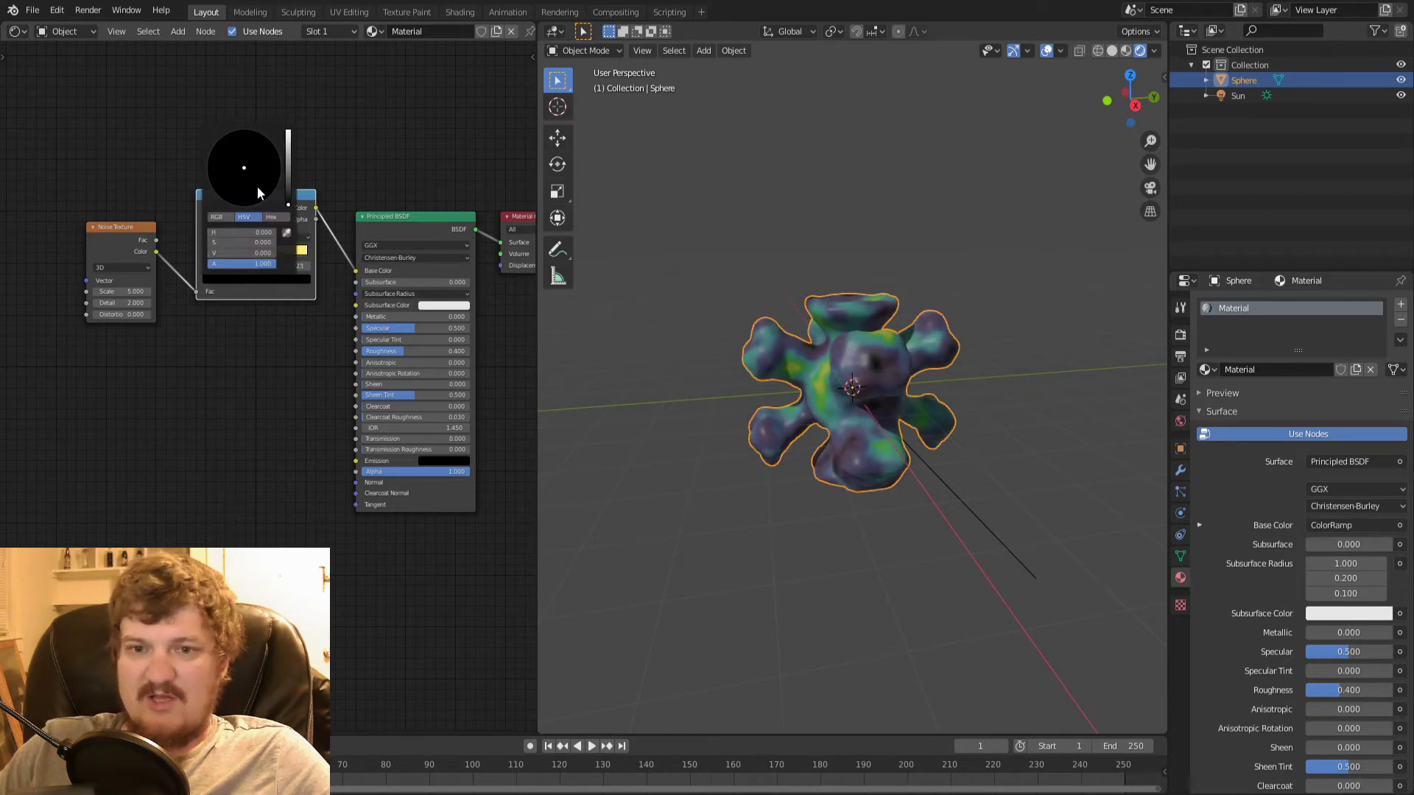
mouse_move(289, 156)
mouse_down()
mouse_move(261, 147)
mouse_move(264, 175)
mouse_up()
middle_drag(796, 354, 739, 343)
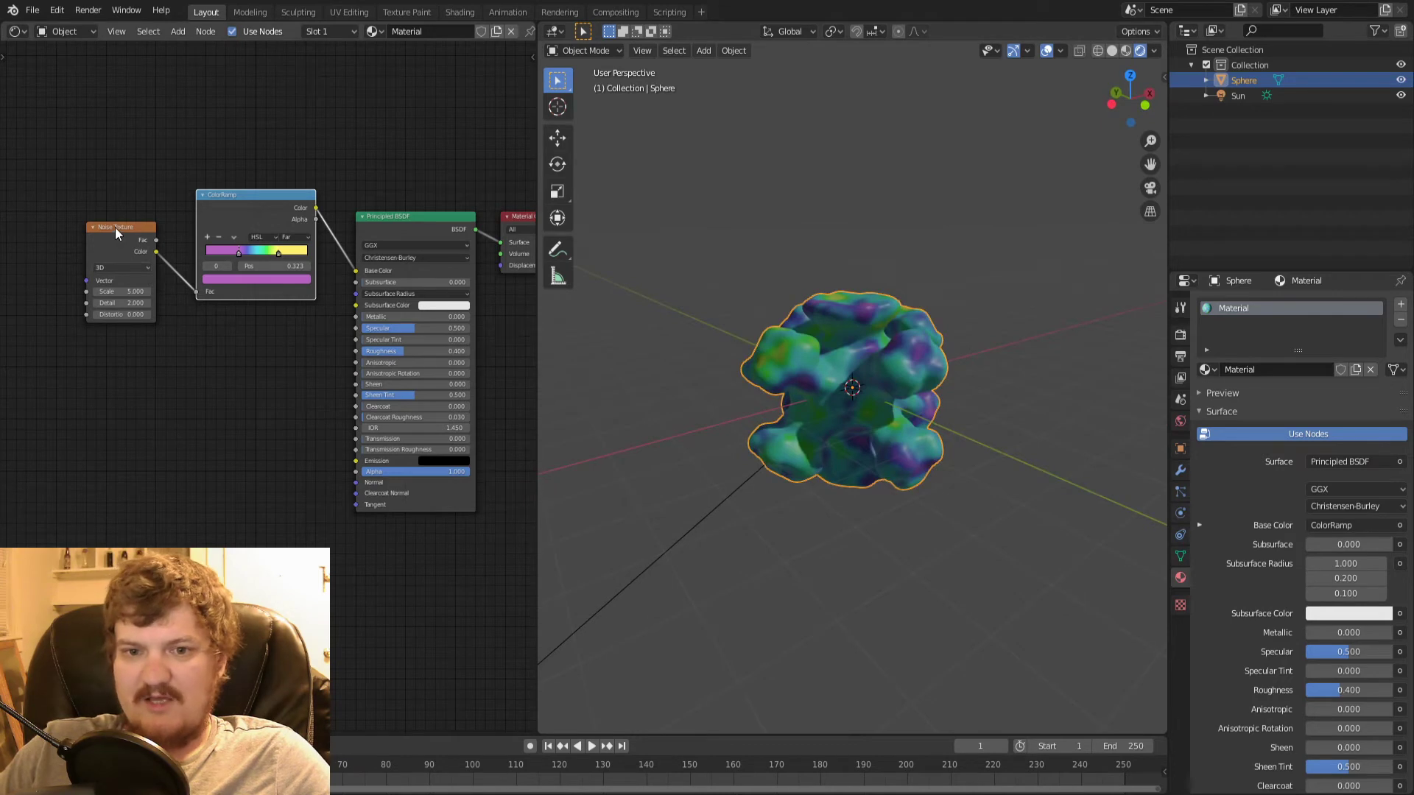
- Move the Noise Texture node away from the ColorRamp and insert a MixRGB node on the link between them
drag(115, 227, 73, 206)
key(shift+a)
mouse_move(179, 331)
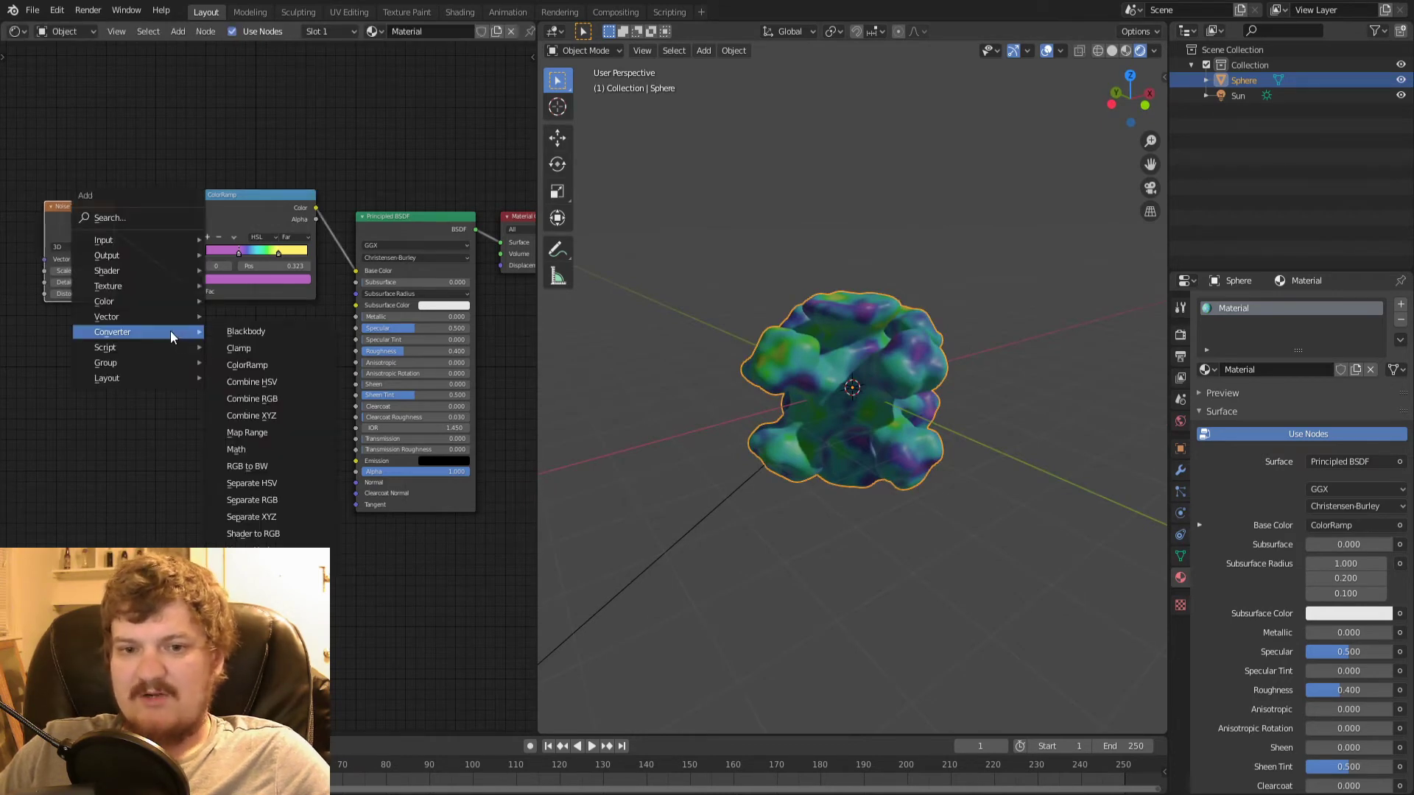
mouse_move(115, 299)
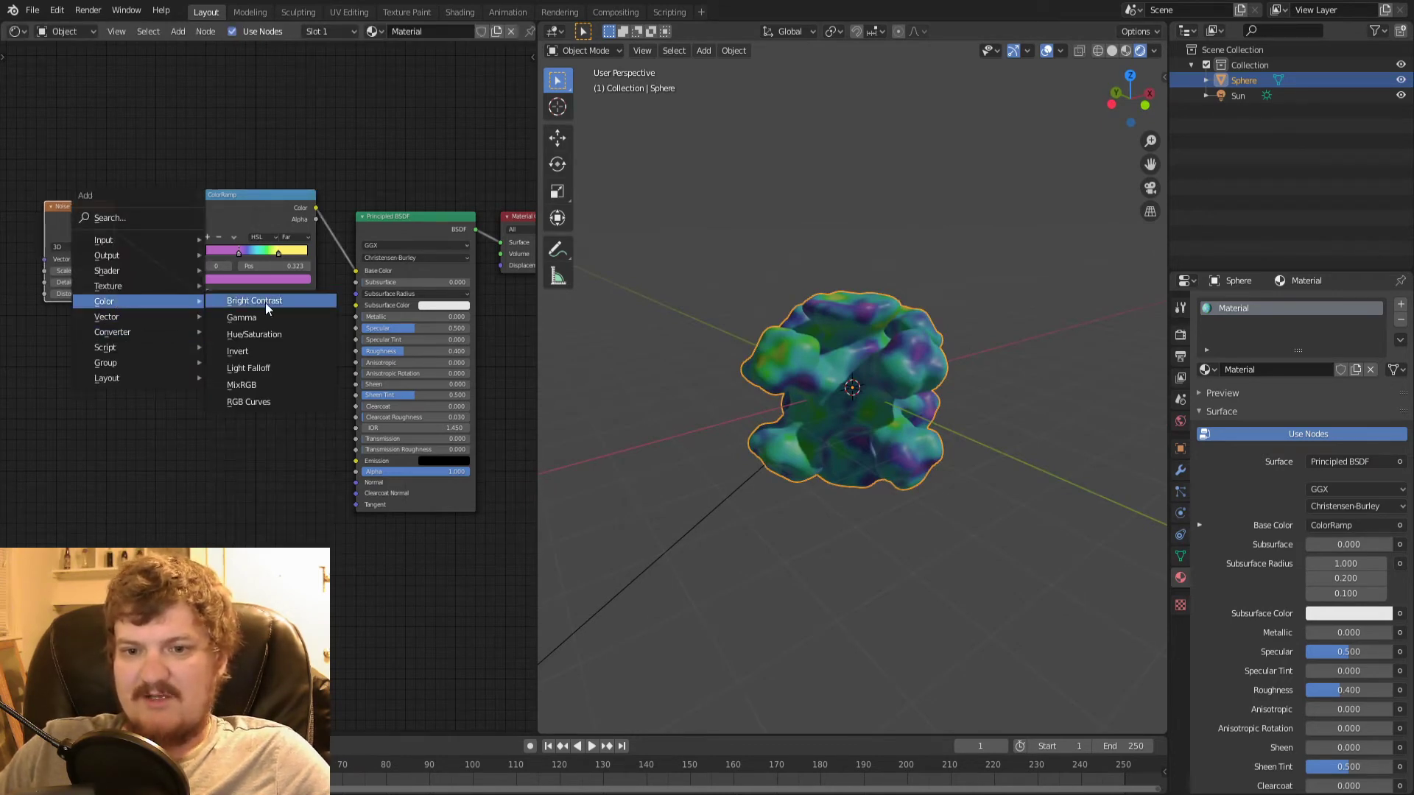
click(274, 384)
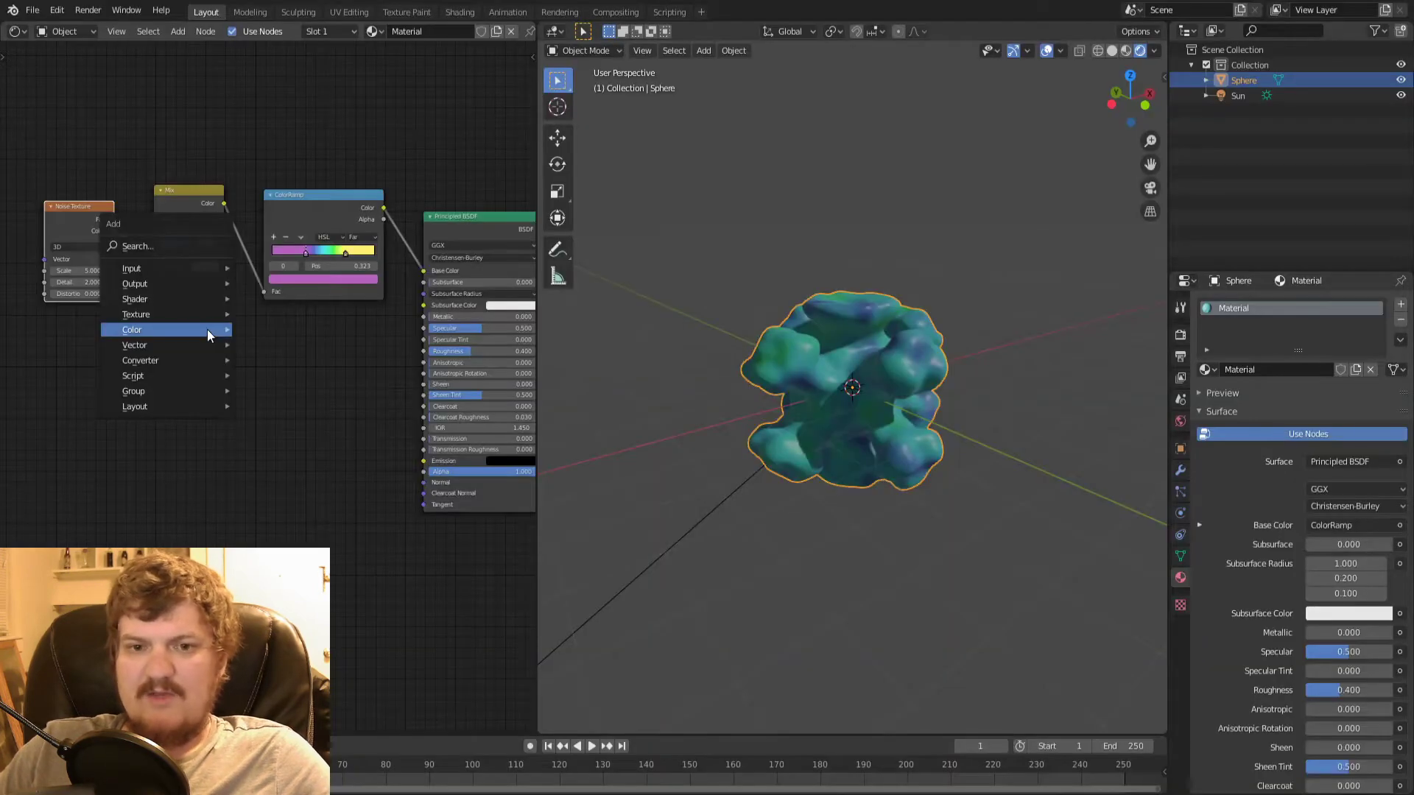
mouse_move(171, 302)
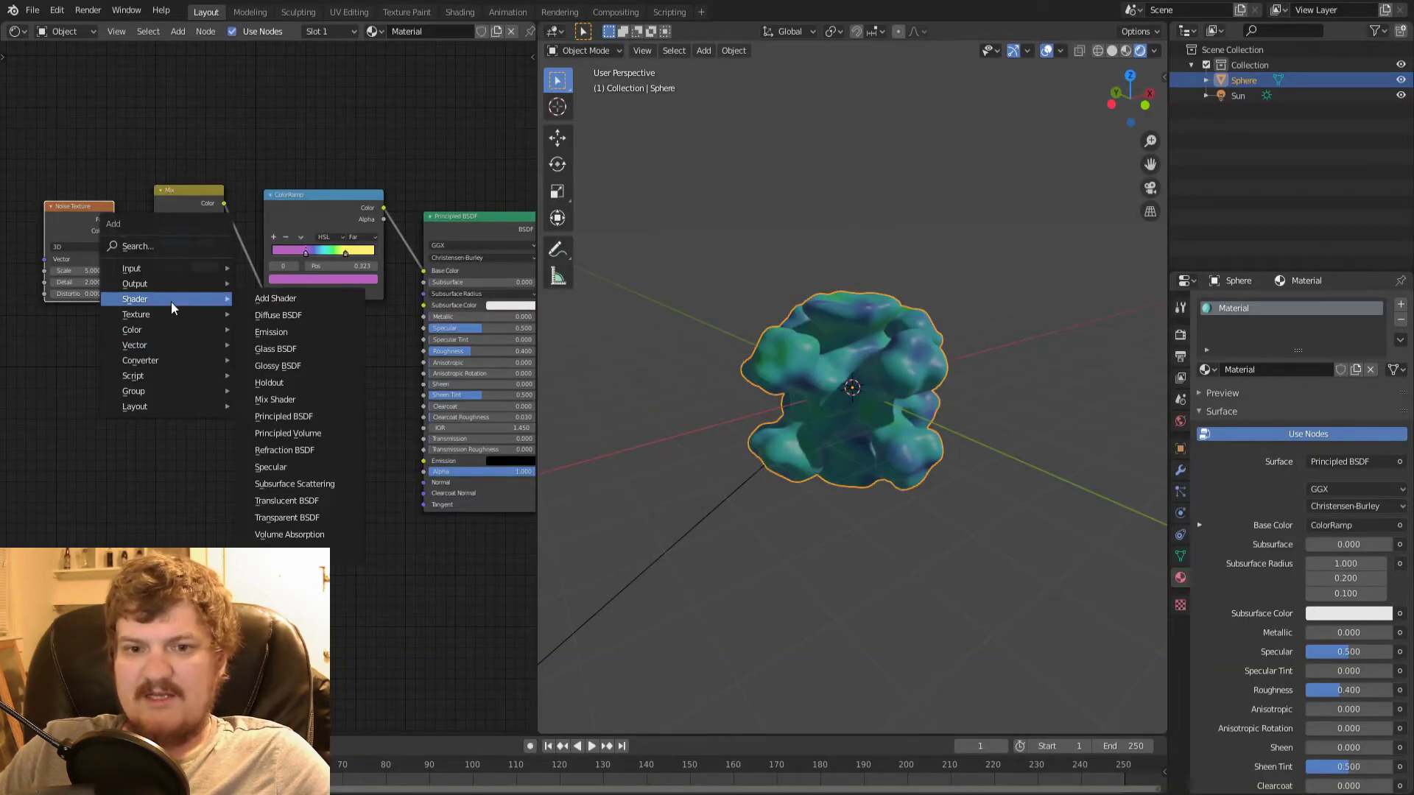
click(274, 368)
click(190, 188)
key(shift+a)
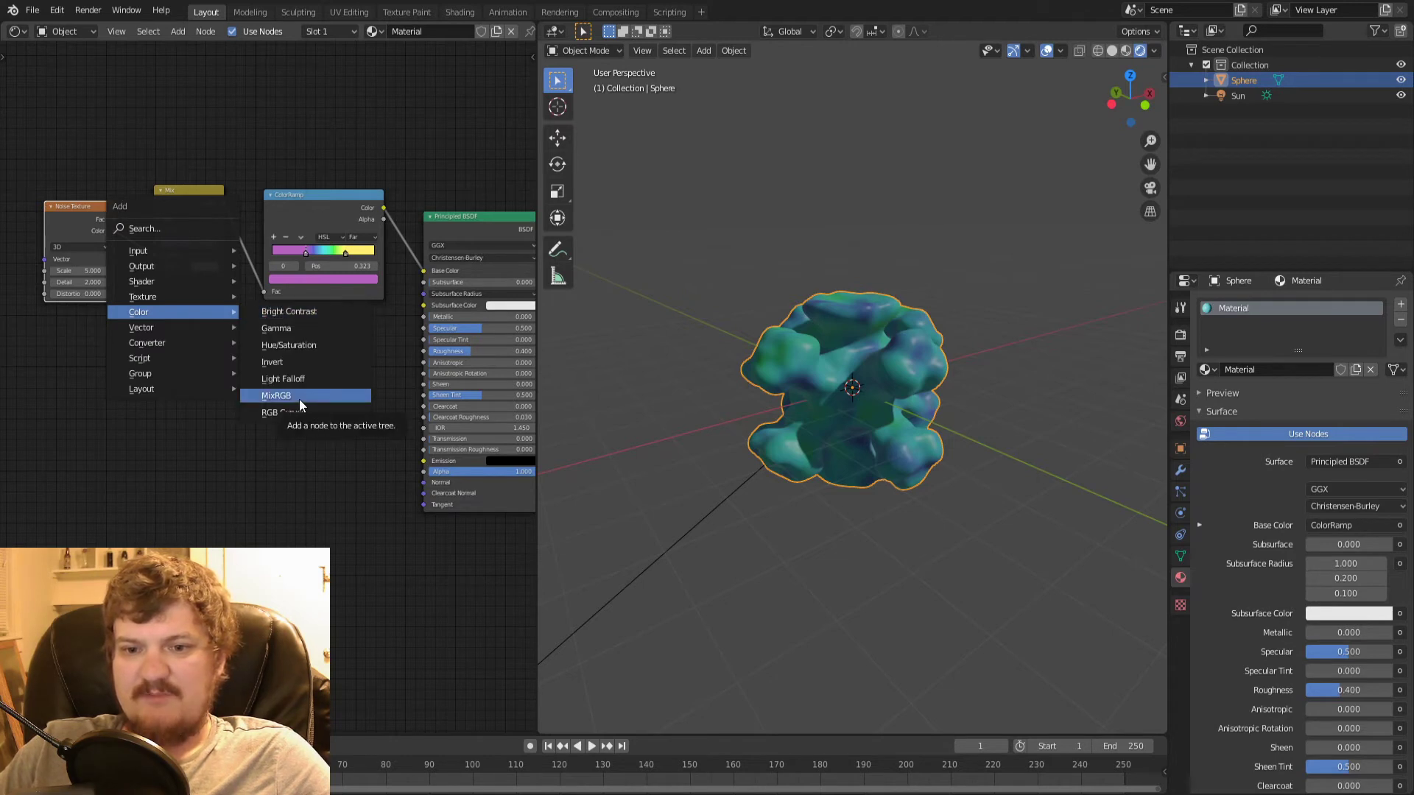
key(Escape)
- Add a Musgrave Texture node below the Noise Texture and connect its output to the Mix node's Color2
key(shift+a)
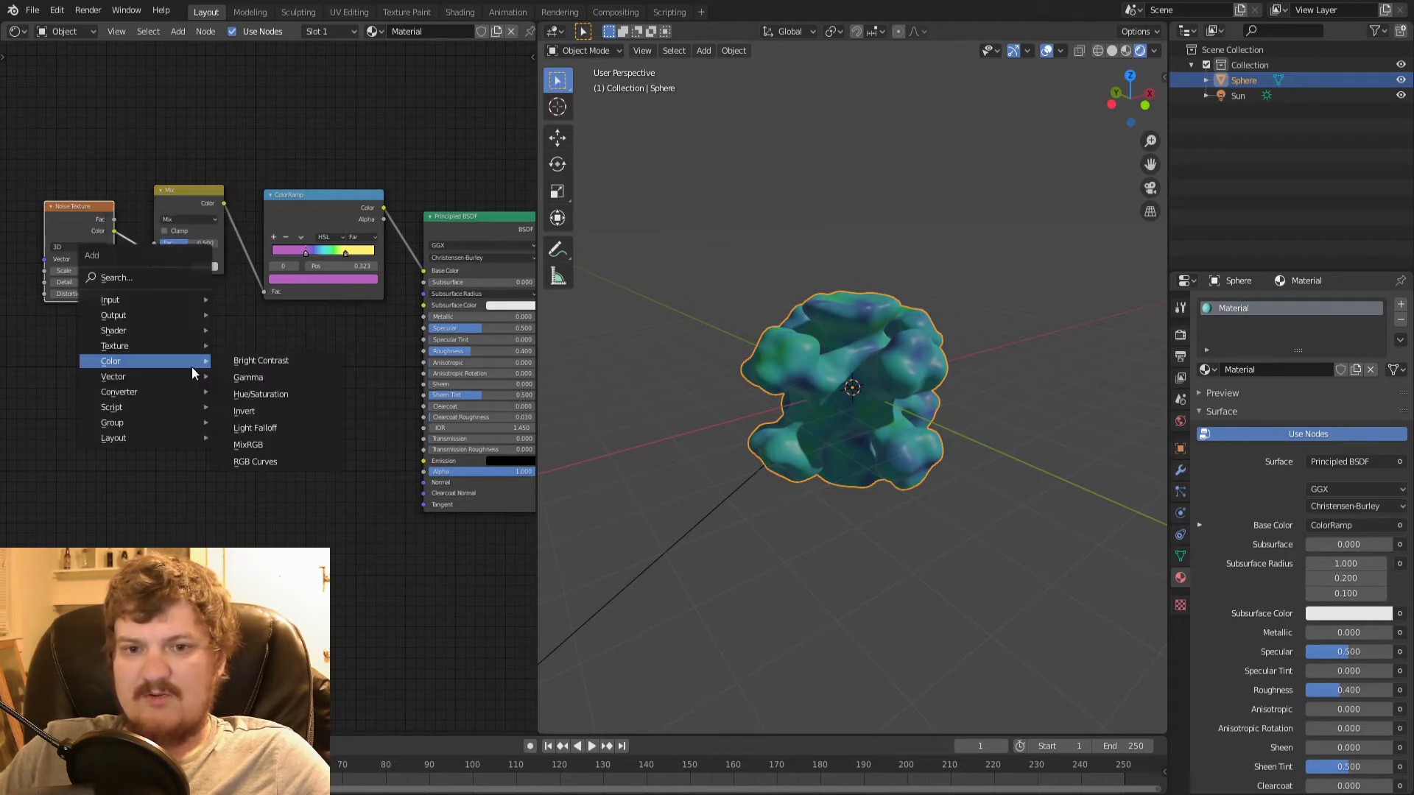
mouse_move(168, 345)
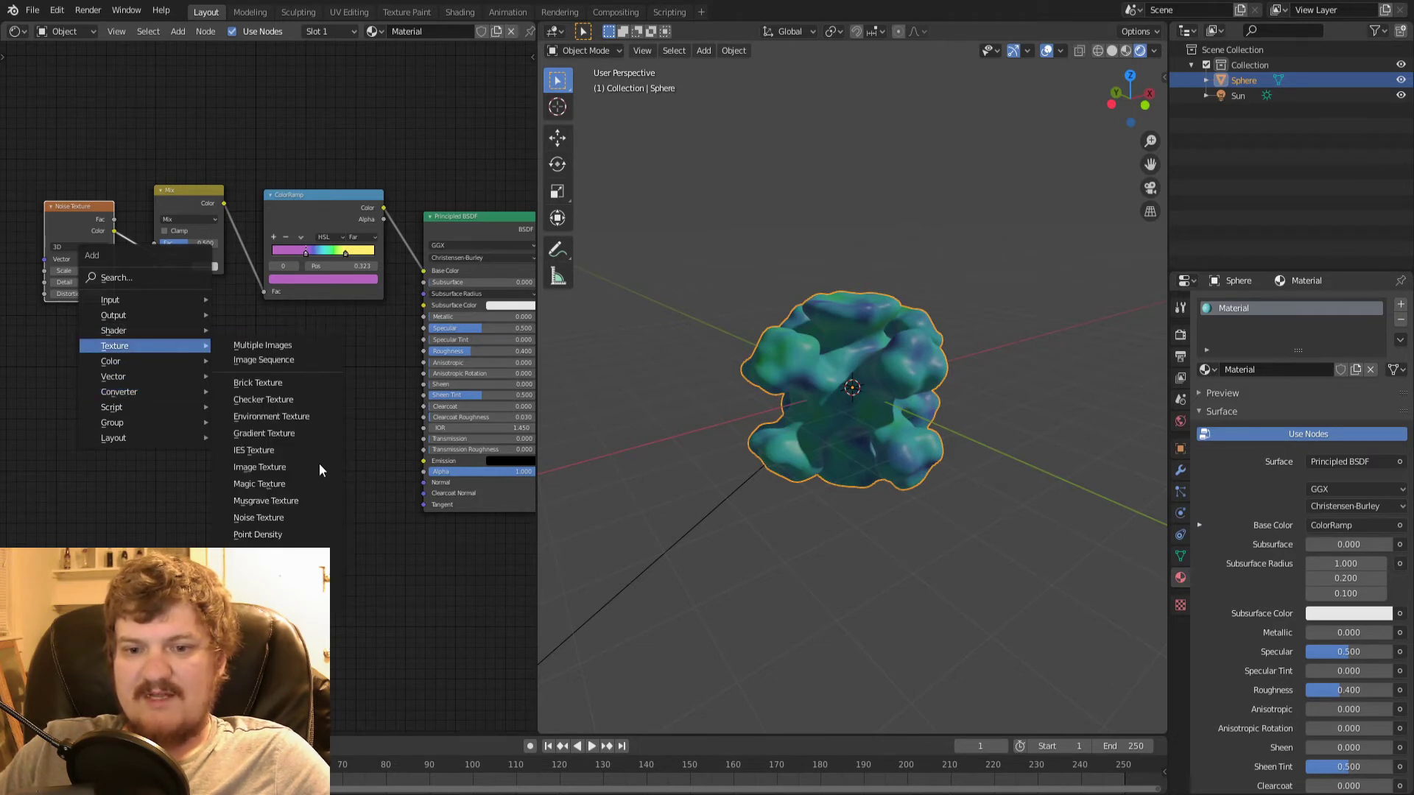
click(304, 501)
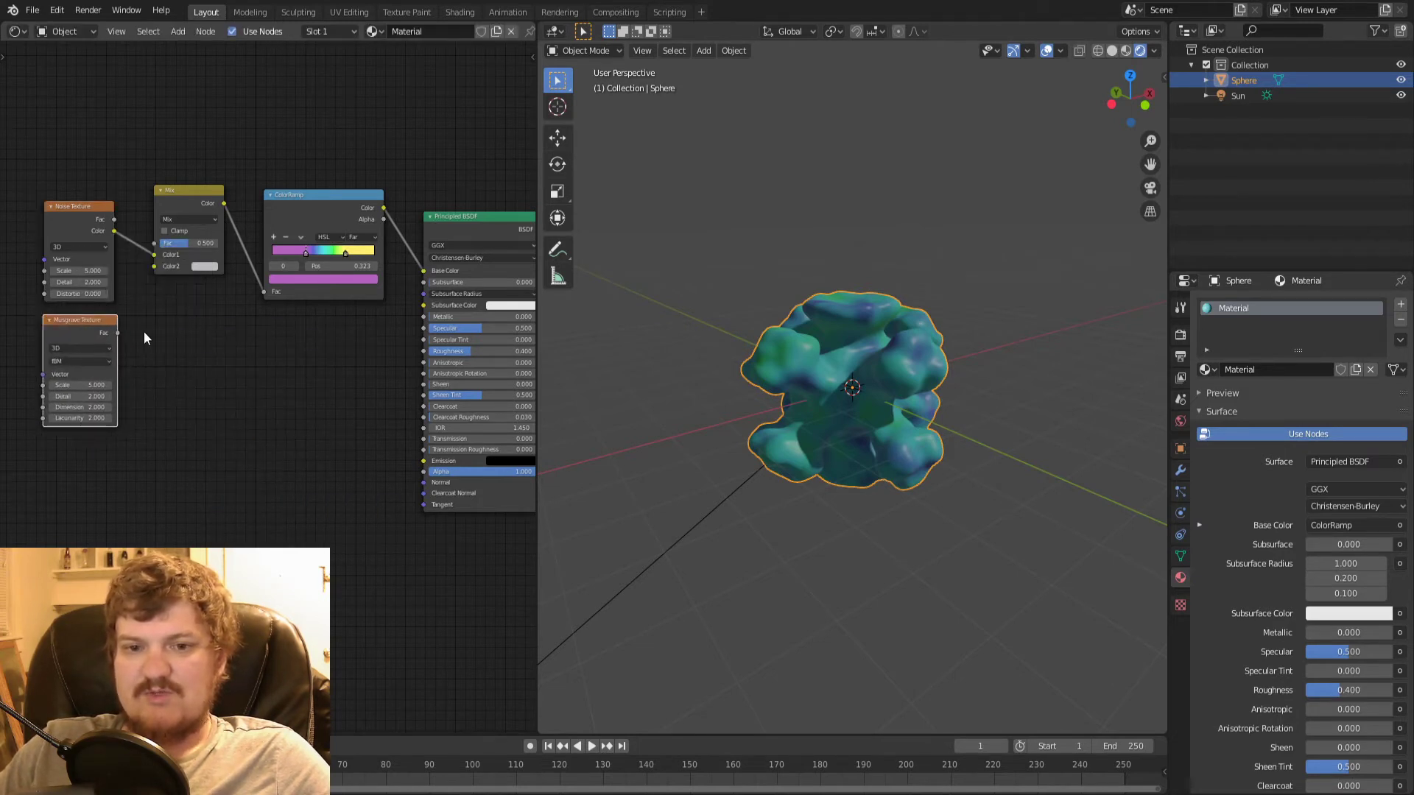
drag(142, 317, 155, 266)
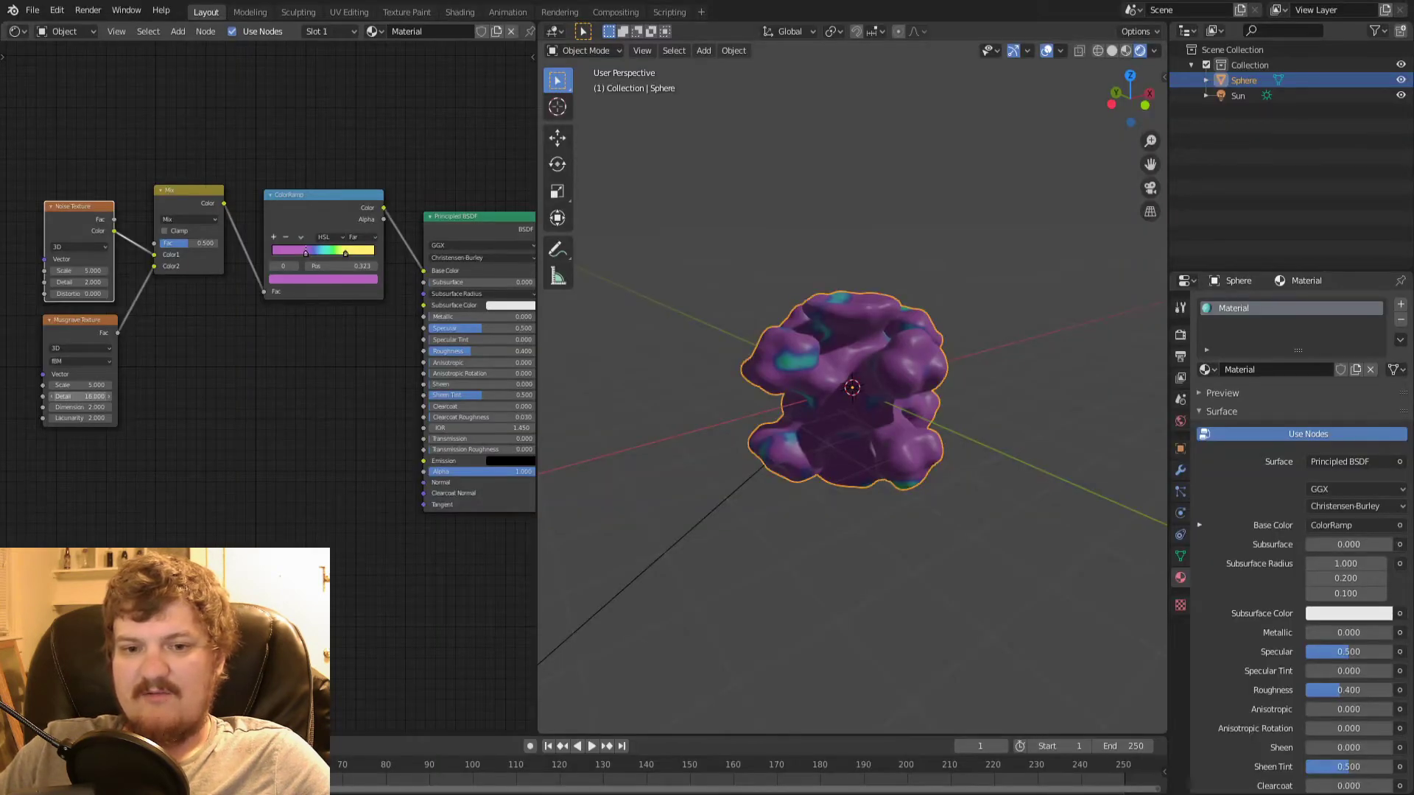
- Set the Musgrave Texture's Detail to 16 and Dimension to 0, raise its Scale, and spread the ColorRamp stops with yellow at 1.000
drag(94, 385, 140, 386)
drag(306, 251, 444, 251)
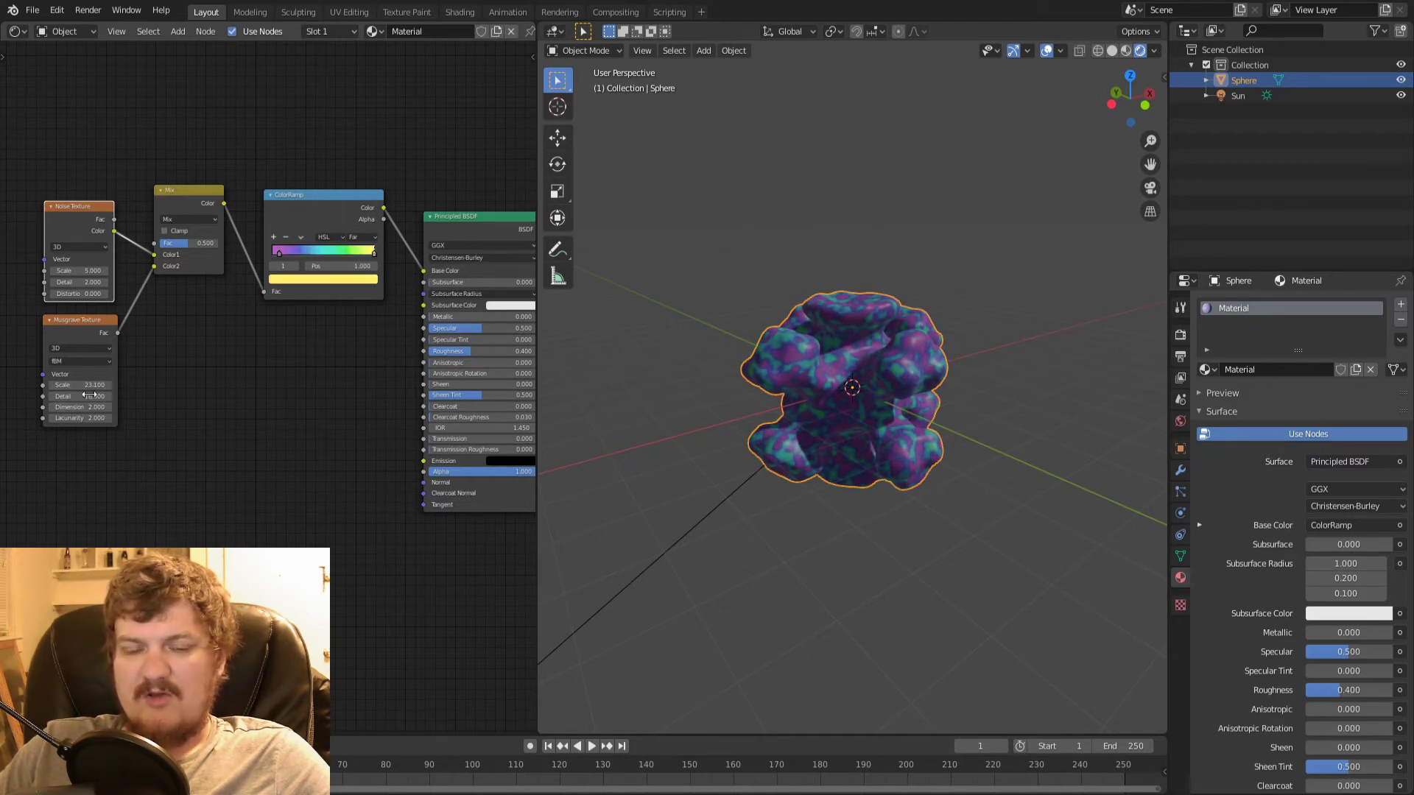
drag(94, 407, 62, 408)
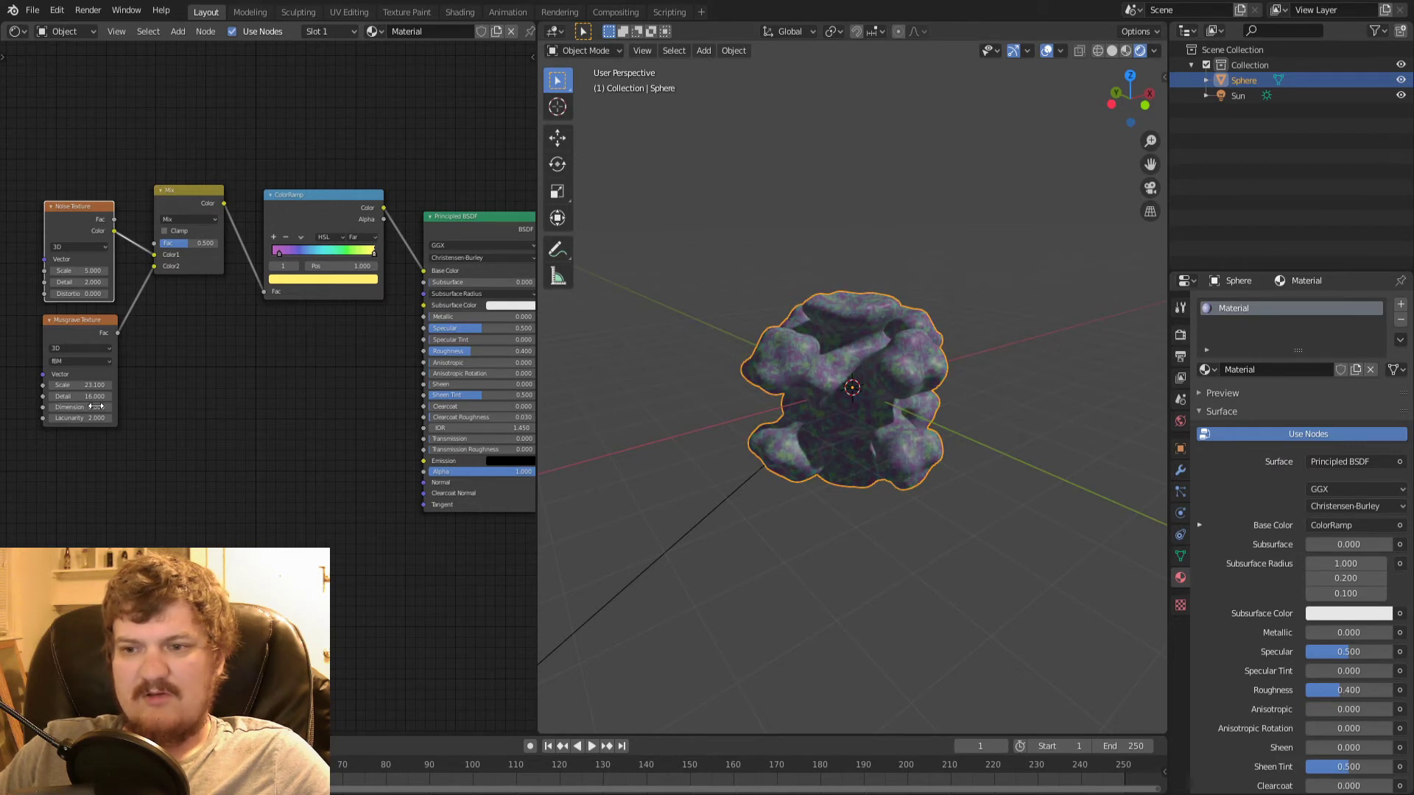
- Set the Noise Texture's Scale to 7.4 and Detail to 16, the Mix factor to 0.4, and the Musgrave Scale to 2.1
drag(92, 271, 148, 271)
drag(92, 282, 171, 243)
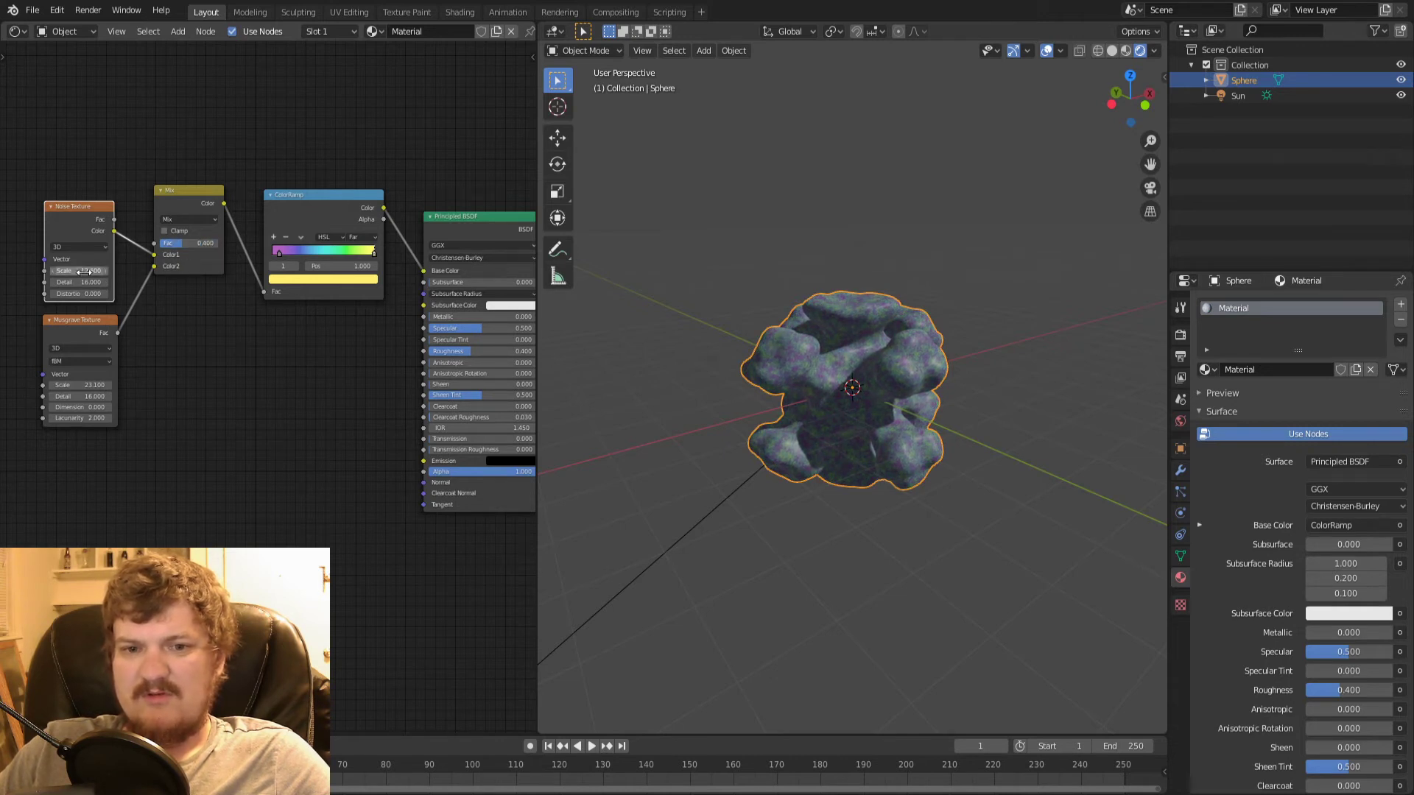
drag(81, 271, 68, 271)
drag(81, 385, 40, 385)
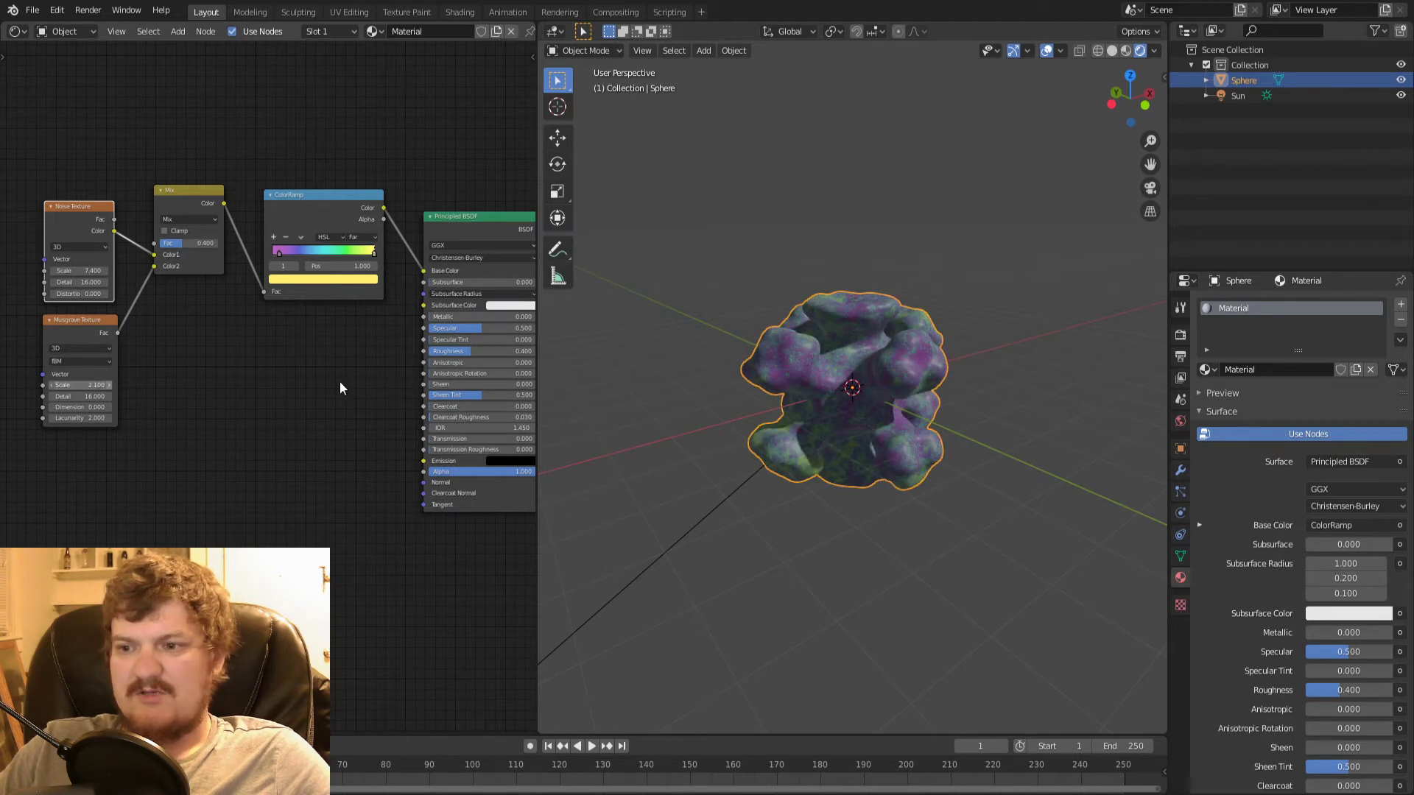
- Add a second ColorRamp fed by the Mix node's Color and insert a Bump node between it and the Principled BSDF's Normal
key(shift+a)
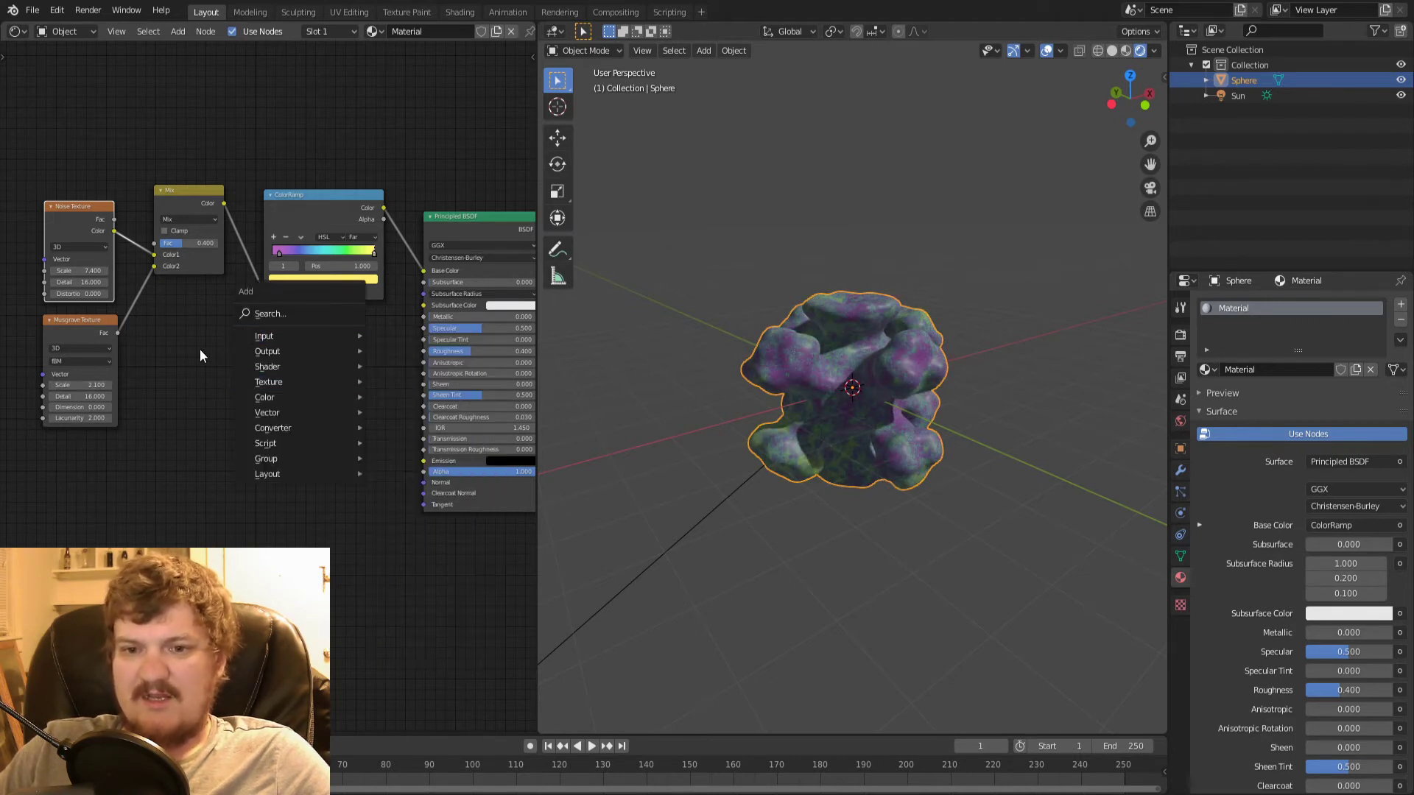
mouse_move(299, 412)
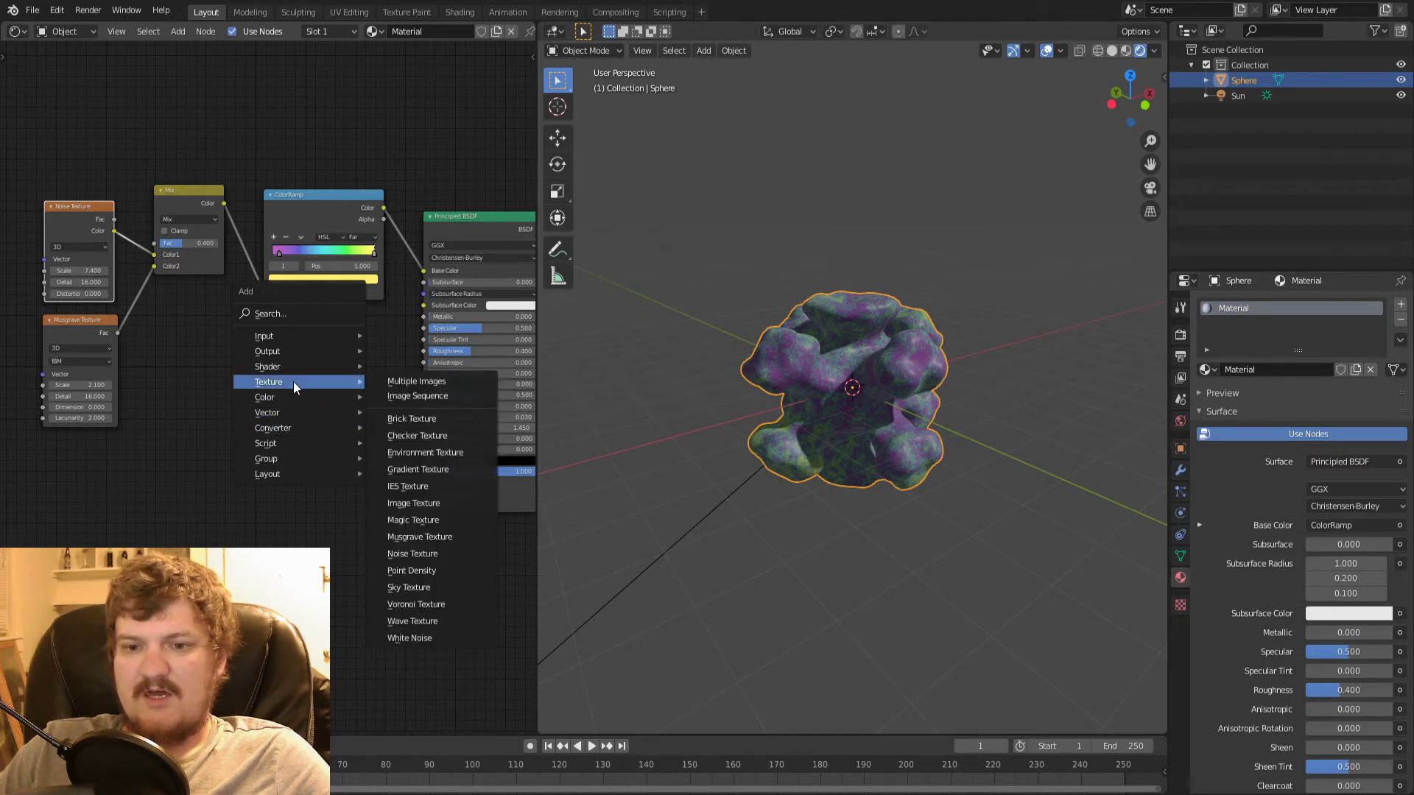
click(426, 459)
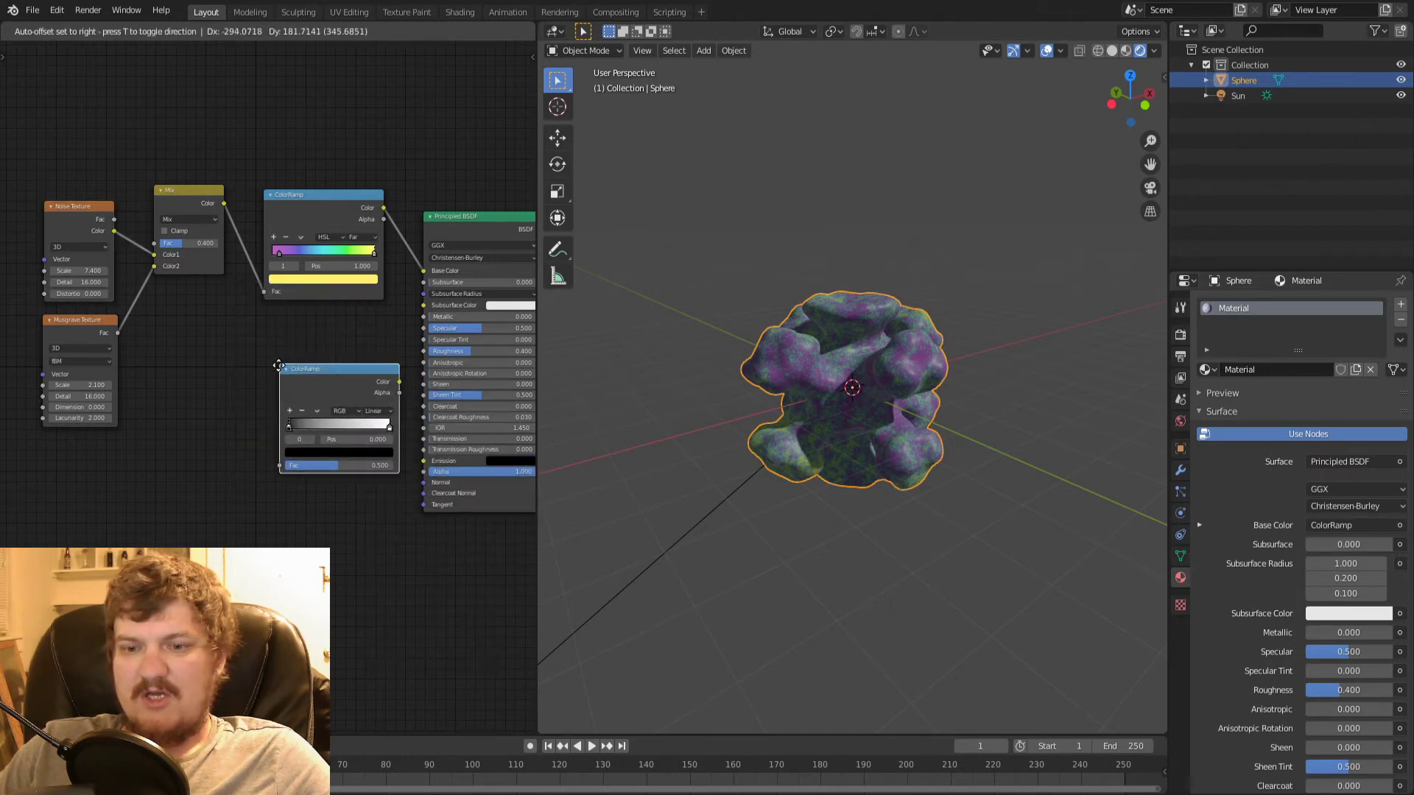
click(299, 377)
drag(333, 386, 418, 483)
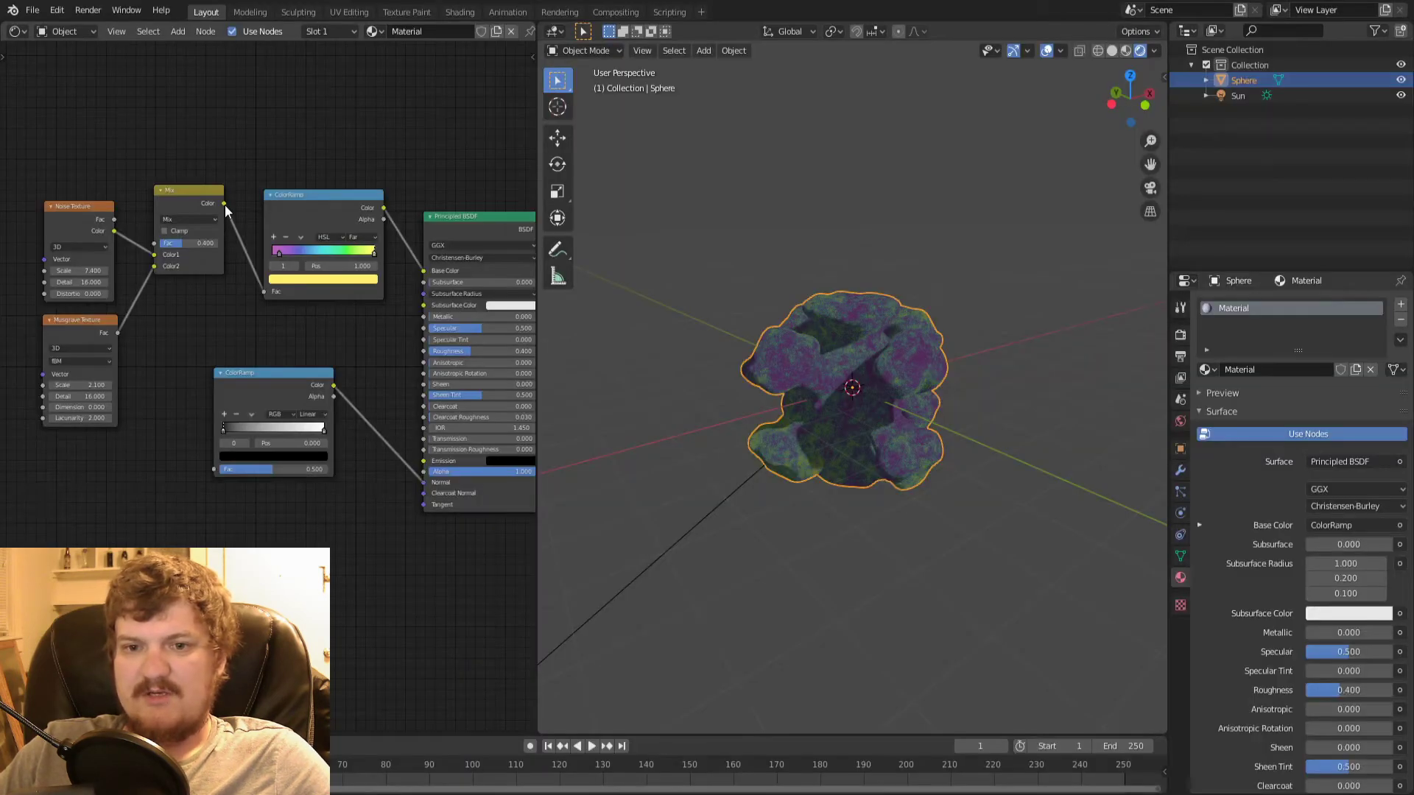
drag(223, 205, 215, 468)
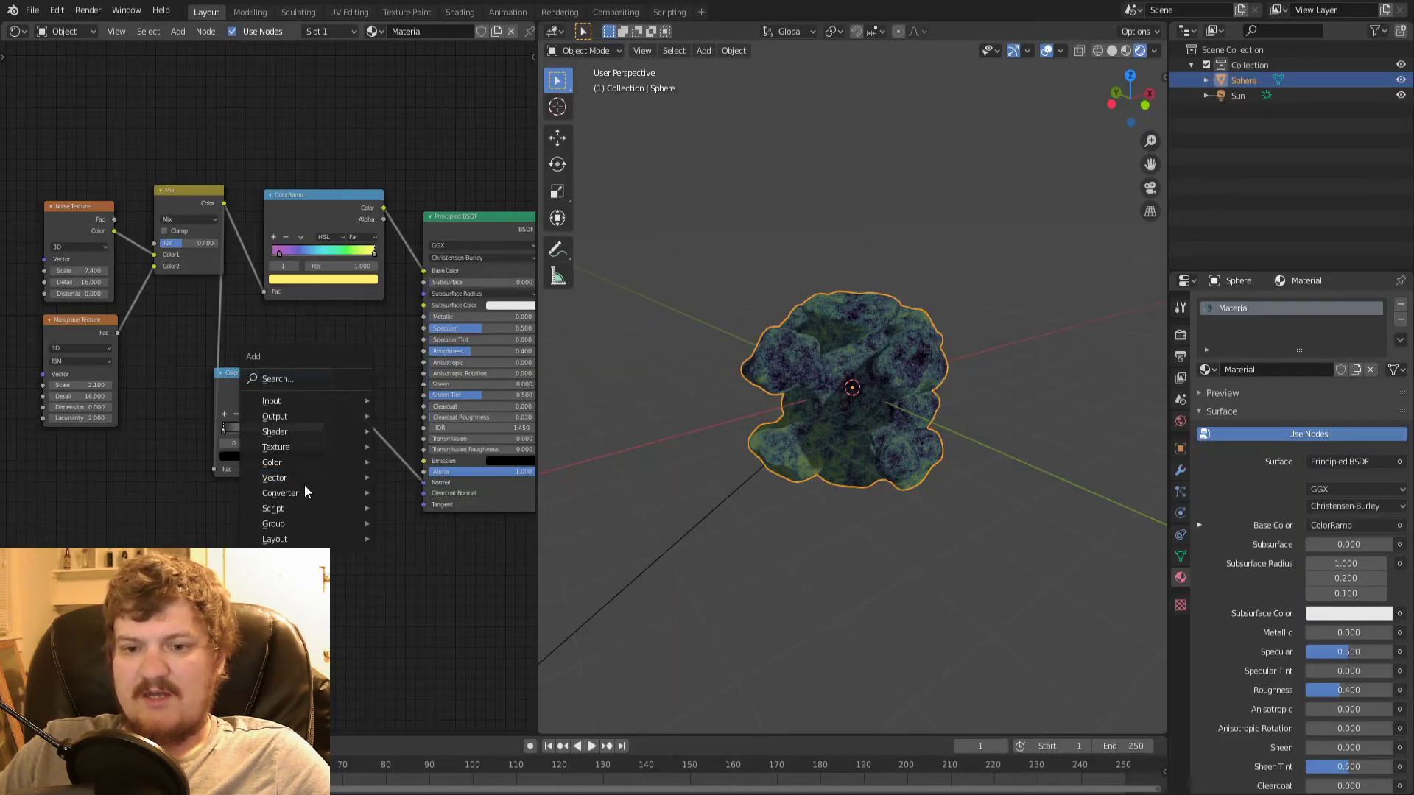
mouse_move(307, 477)
click(405, 477)
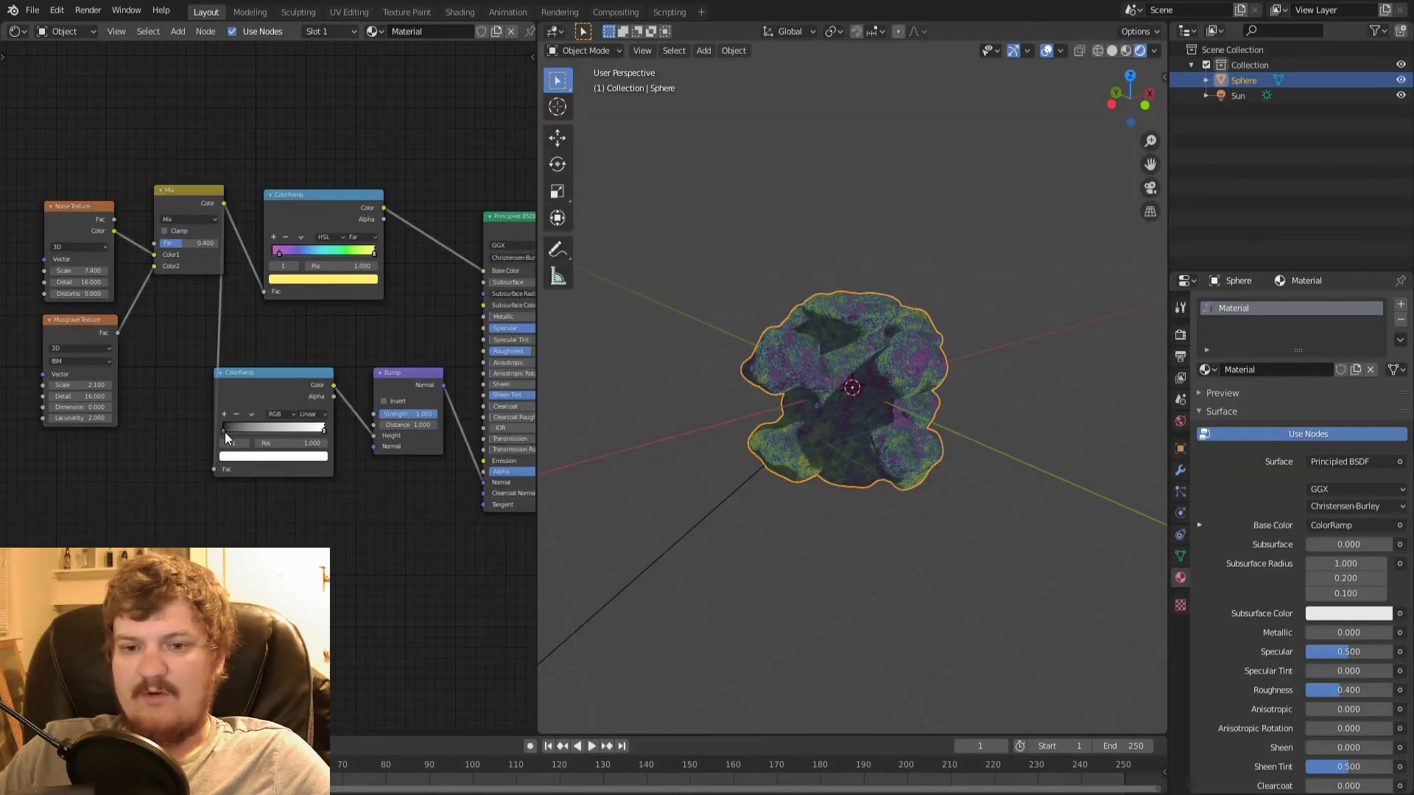
- Move the second ColorRamp's black and white stops closer together and connect its Color to the Principled BSDF's Roughness
drag(224, 430, 436, 360)
scroll(430, 367, down, 1)
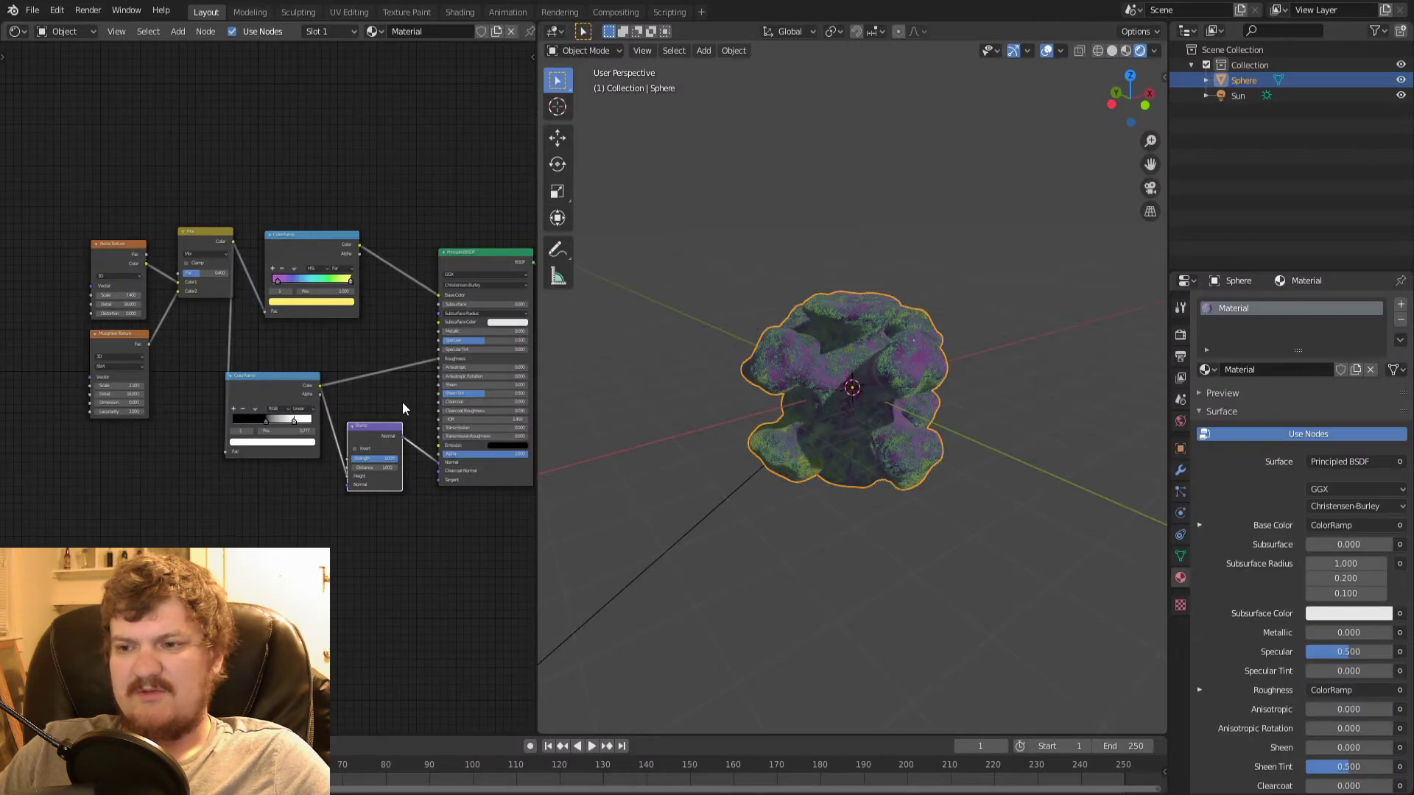
scroll(999, 370, up, 4)
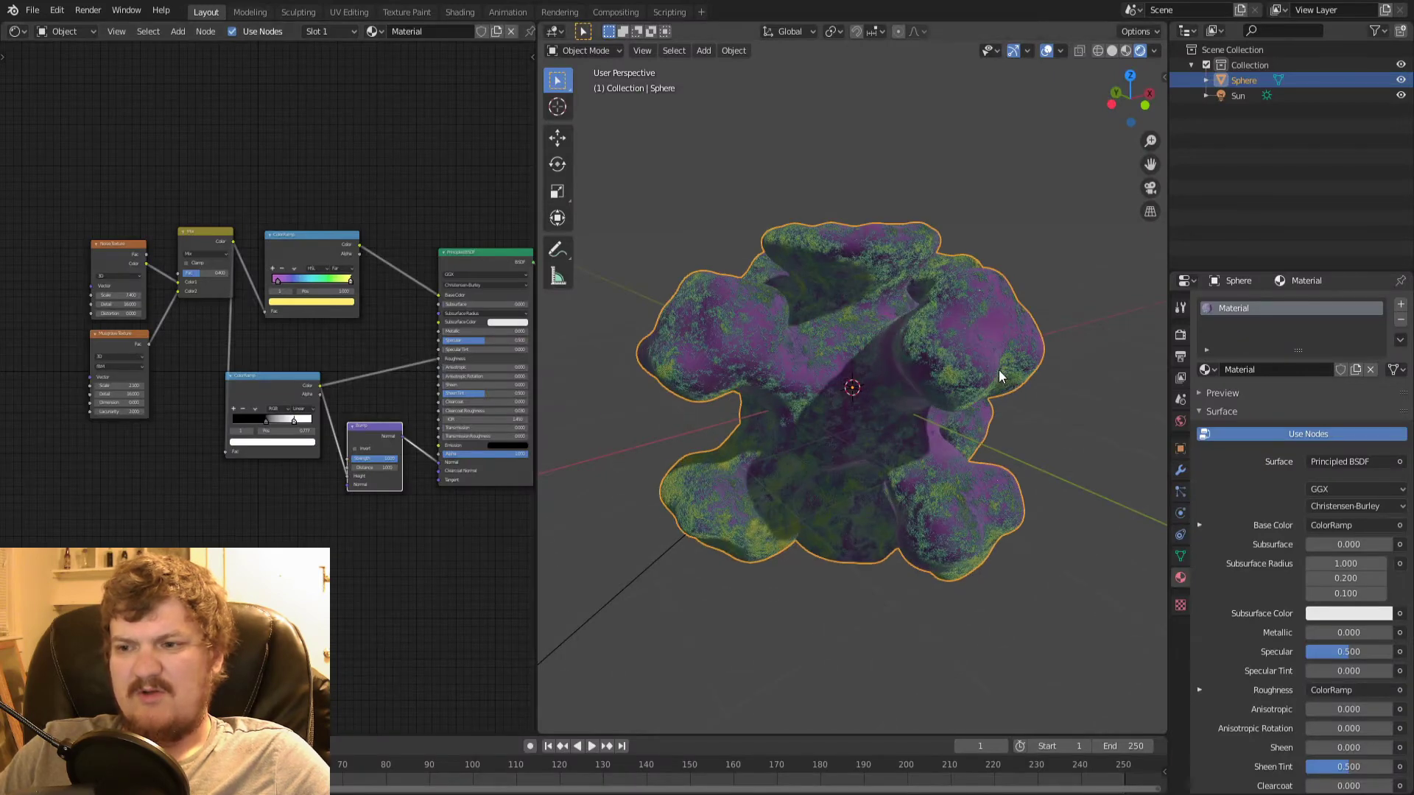
middle_drag(948, 381, 642, 190)
click(641, 192)
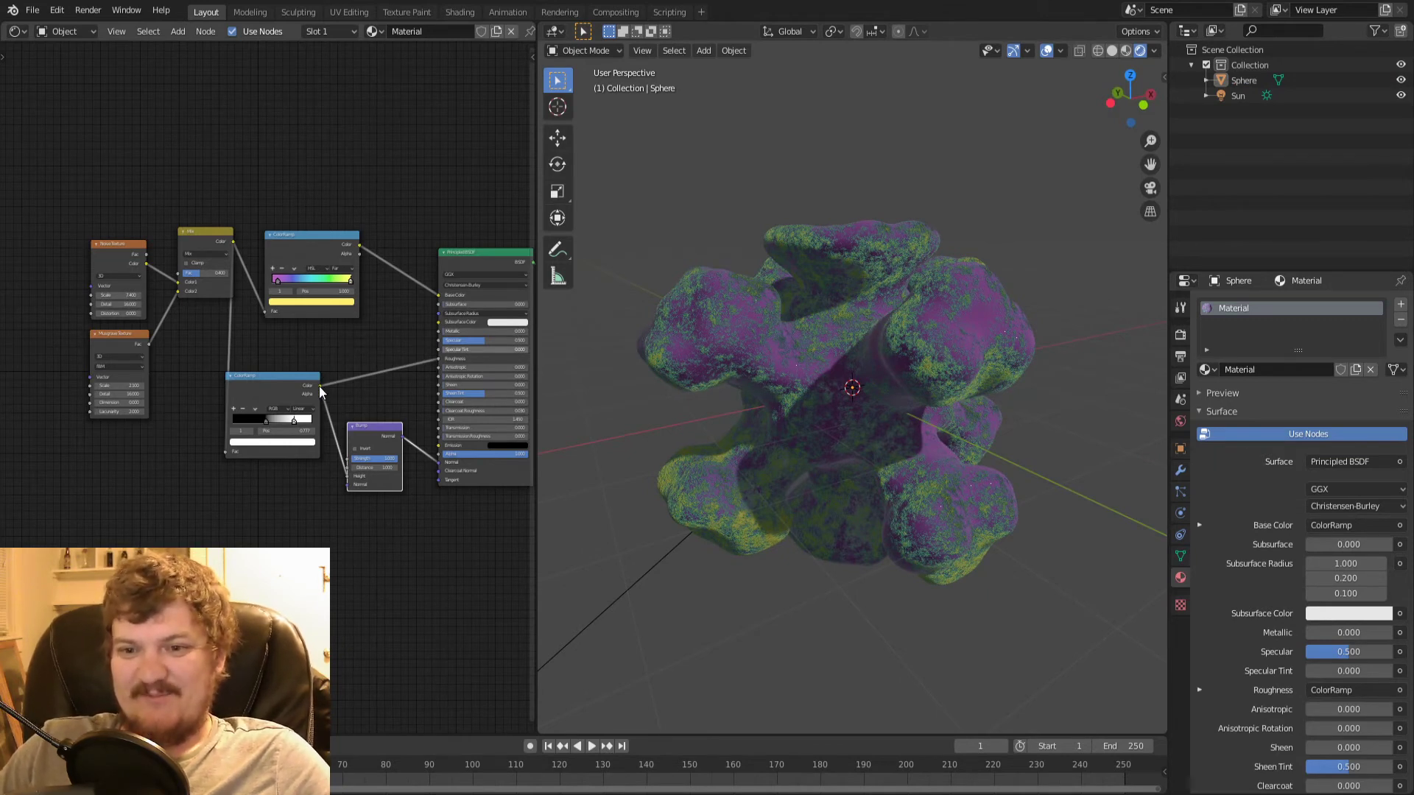
- Connect the black-and-white ramp's Color to Metallic, Specular, Specular Tint, both Anisotropic inputs, Sheen, Sheen Tint and Clearcoat, using solid viewport shading
drag(320, 385, 436, 329)
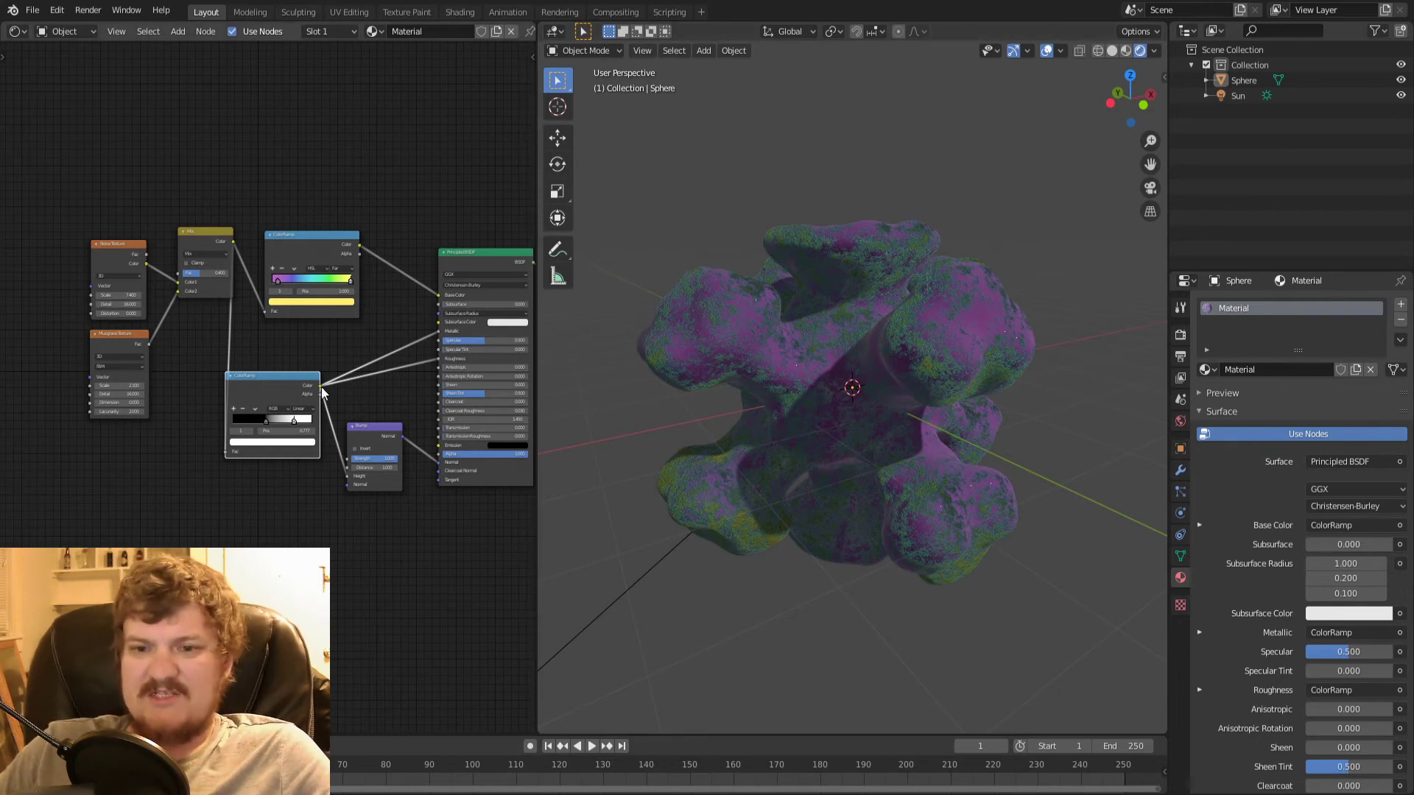
drag(322, 391, 436, 342)
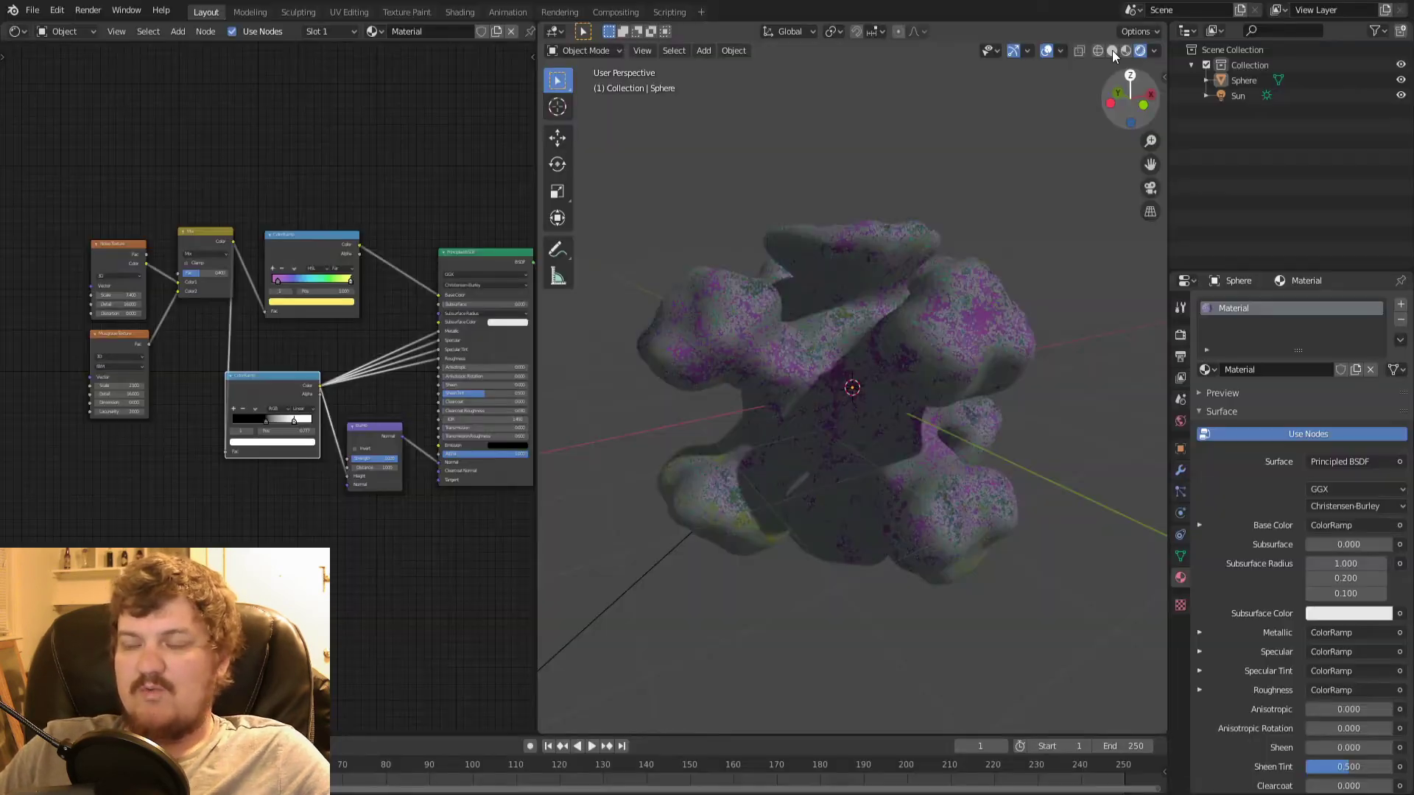
click(1112, 50)
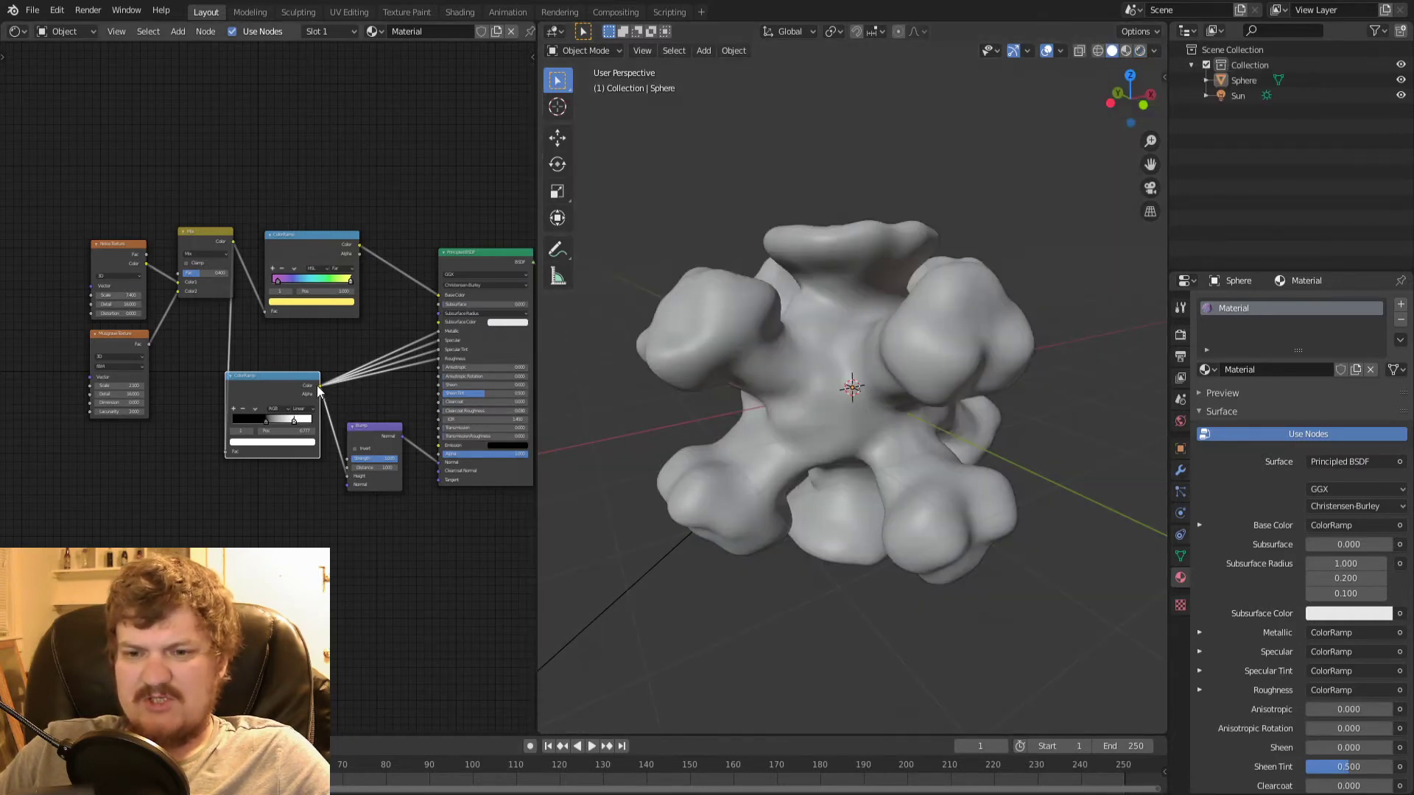
mouse_move(426, 372)
mouse_down()
mouse_move(439, 368)
mouse_move(440, 384)
mouse_up()
drag(321, 386, 440, 402)
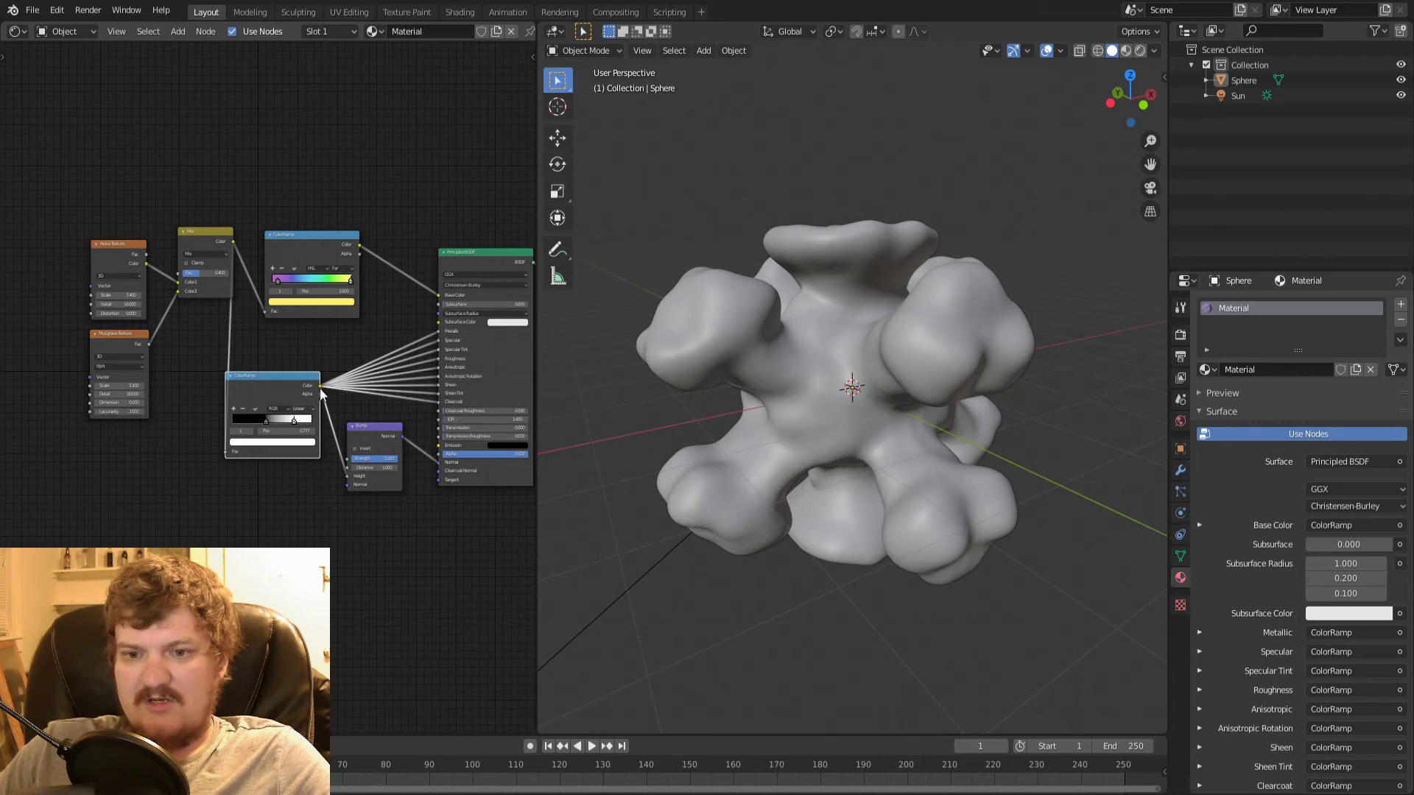
- Connect the black-and-white ramp's Color to Clearcoat Roughness, IOR, Transmission, Transmission Roughness, Emission, Alpha, Subsurface Color and Subsurface, moving the Bump node clear of the links
drag(321, 386, 439, 411)
drag(321, 386, 436, 418)
drag(325, 388, 440, 427)
drag(324, 385, 347, 478)
drag(323, 387, 438, 445)
drag(321, 386, 440, 453)
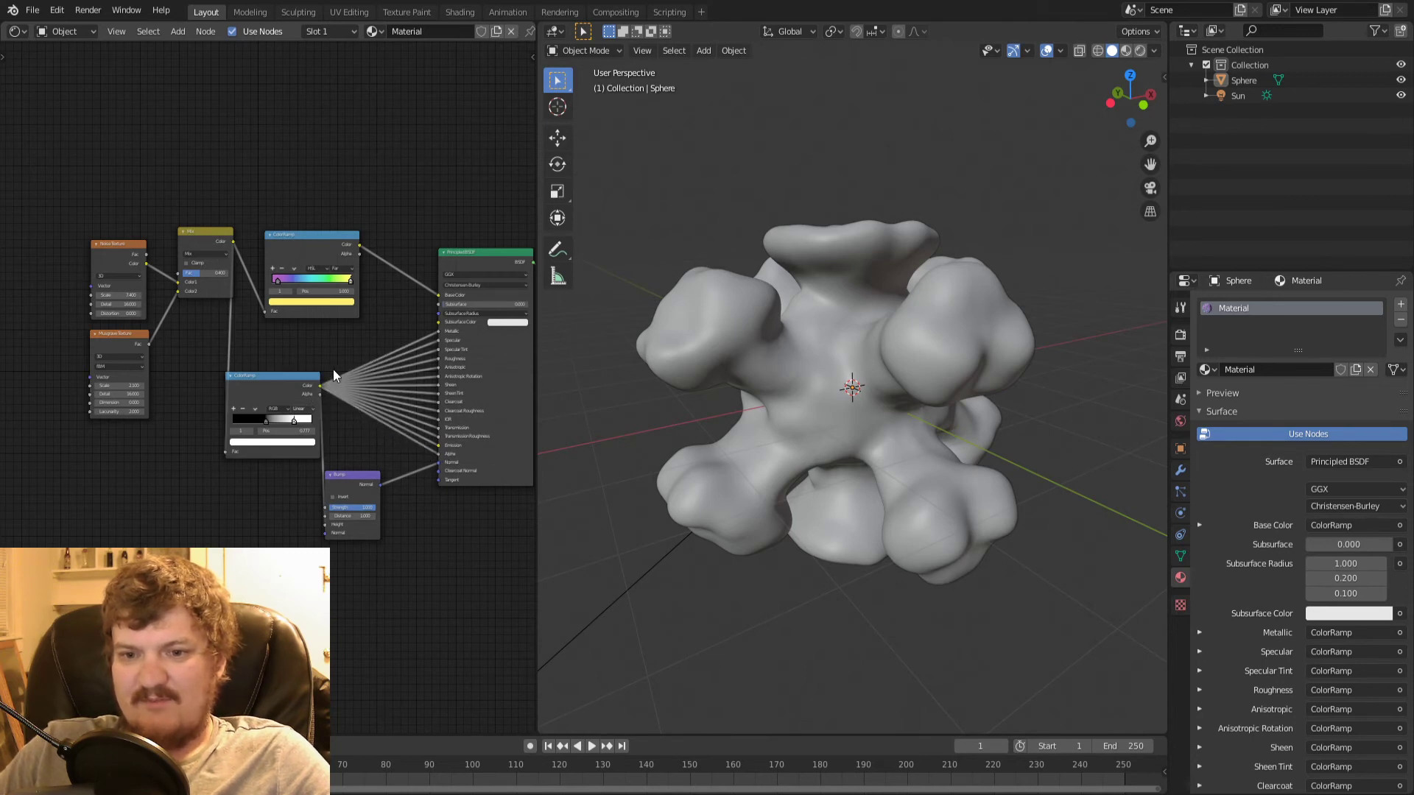
drag(318, 386, 439, 321)
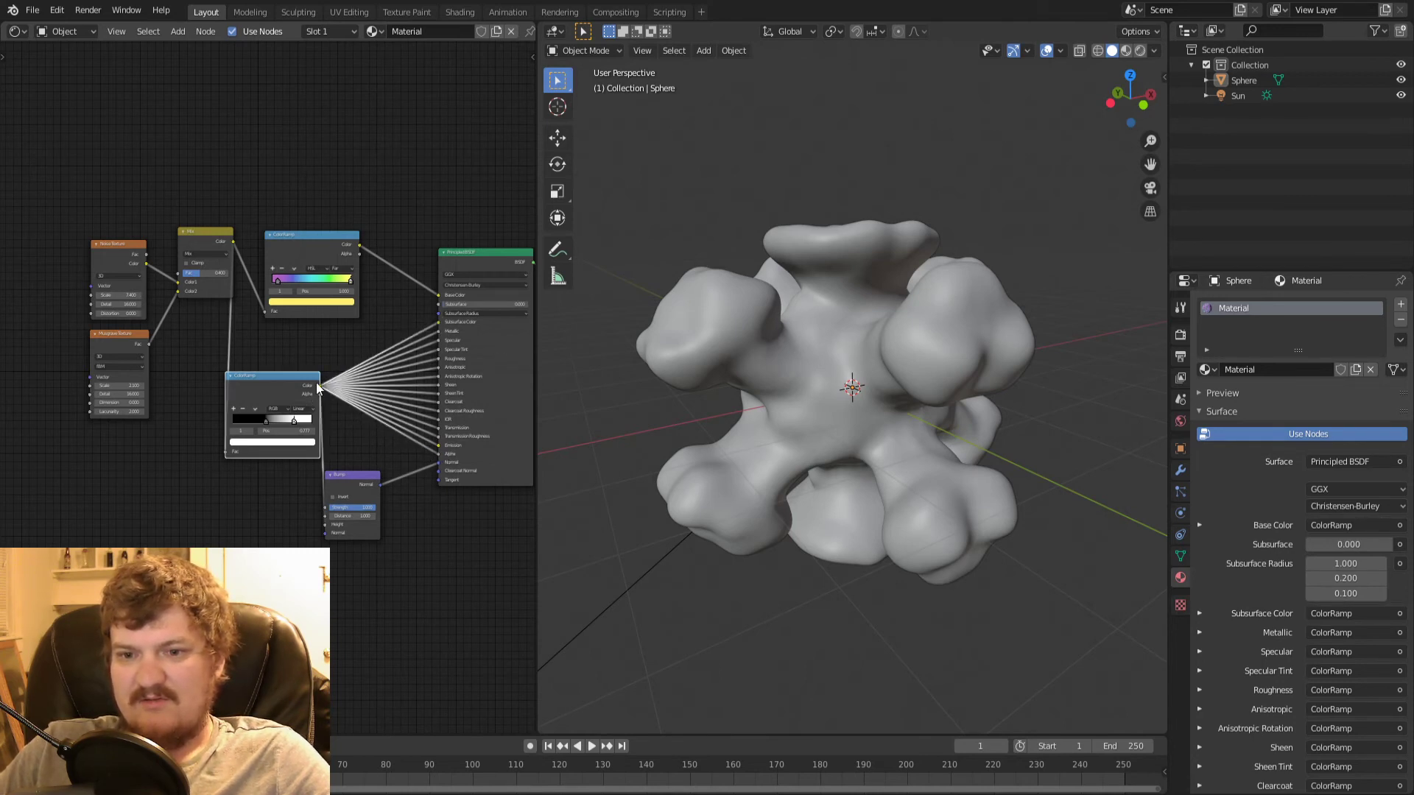
drag(320, 384, 439, 303)
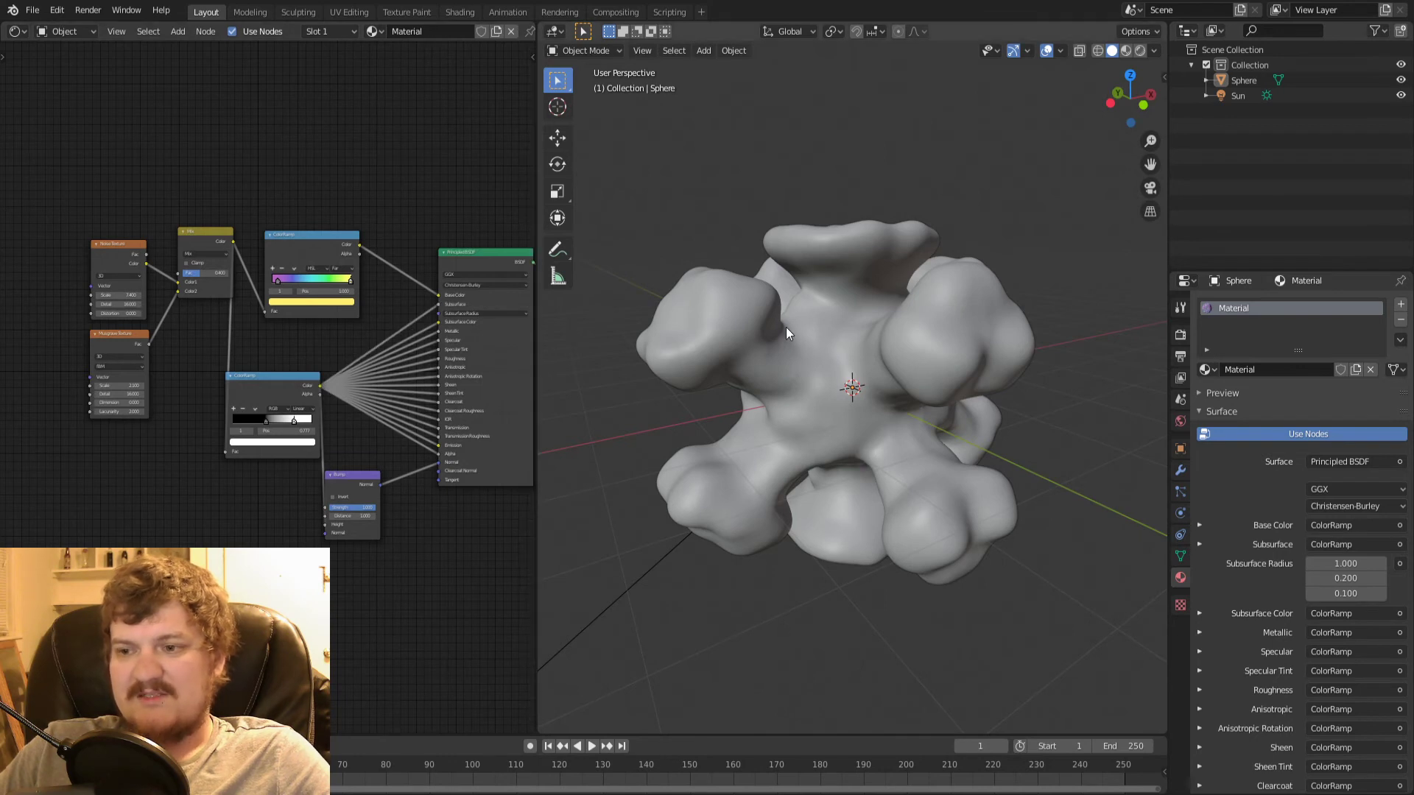
- Switch the viewport to rendered shading and examine the material on the sculpted shape from several angles and distances
click(1138, 51)
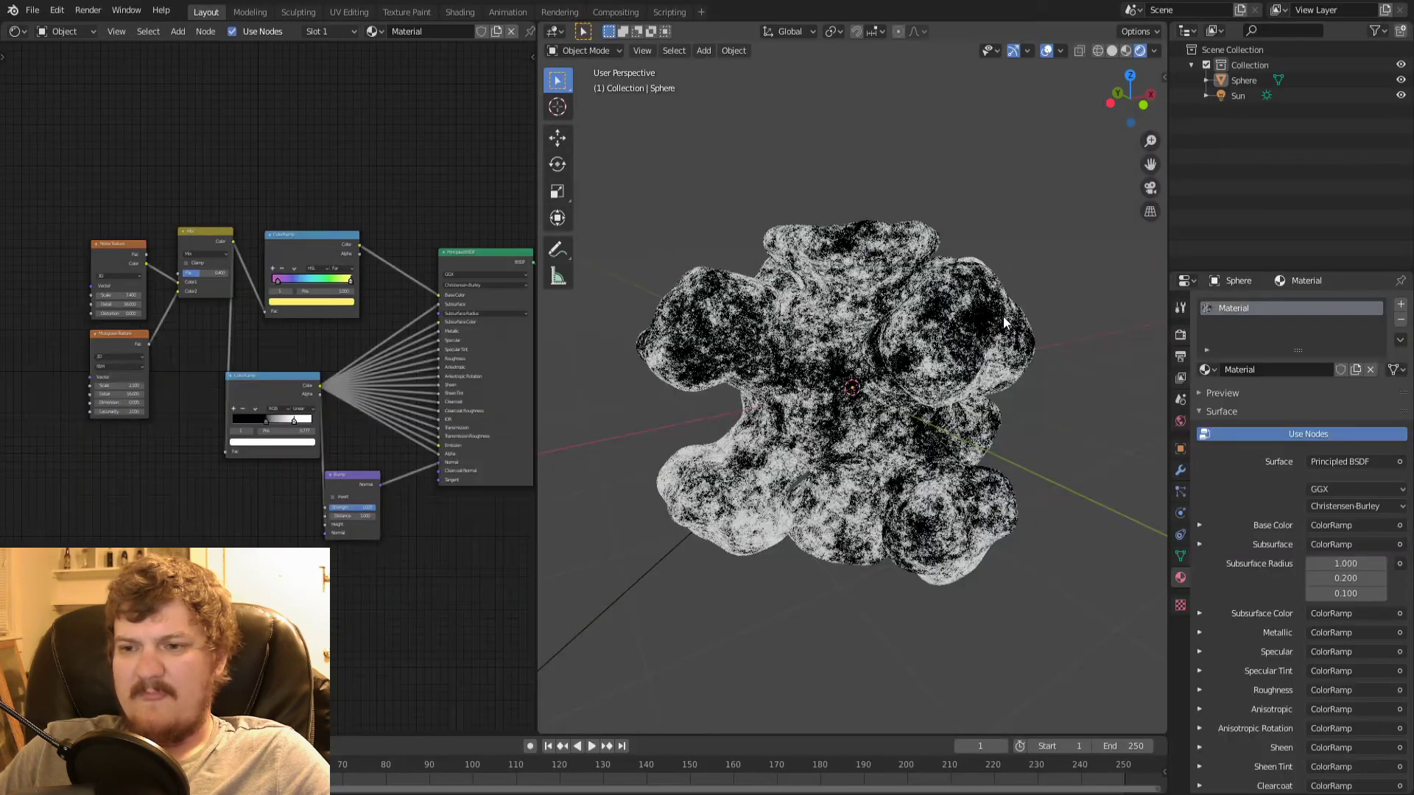
middle_drag(1045, 315, 993, 331)
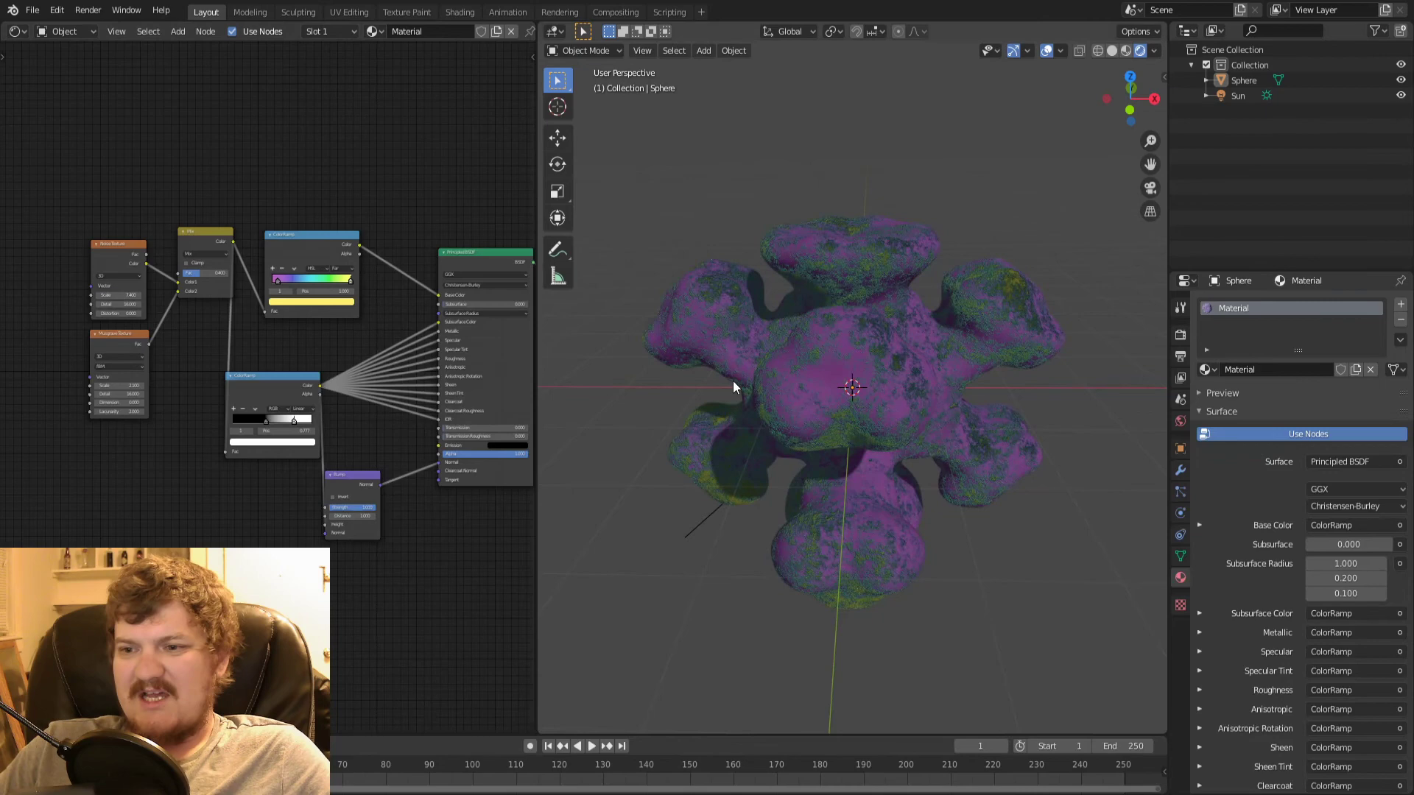
middle_drag(731, 381, 878, 374)
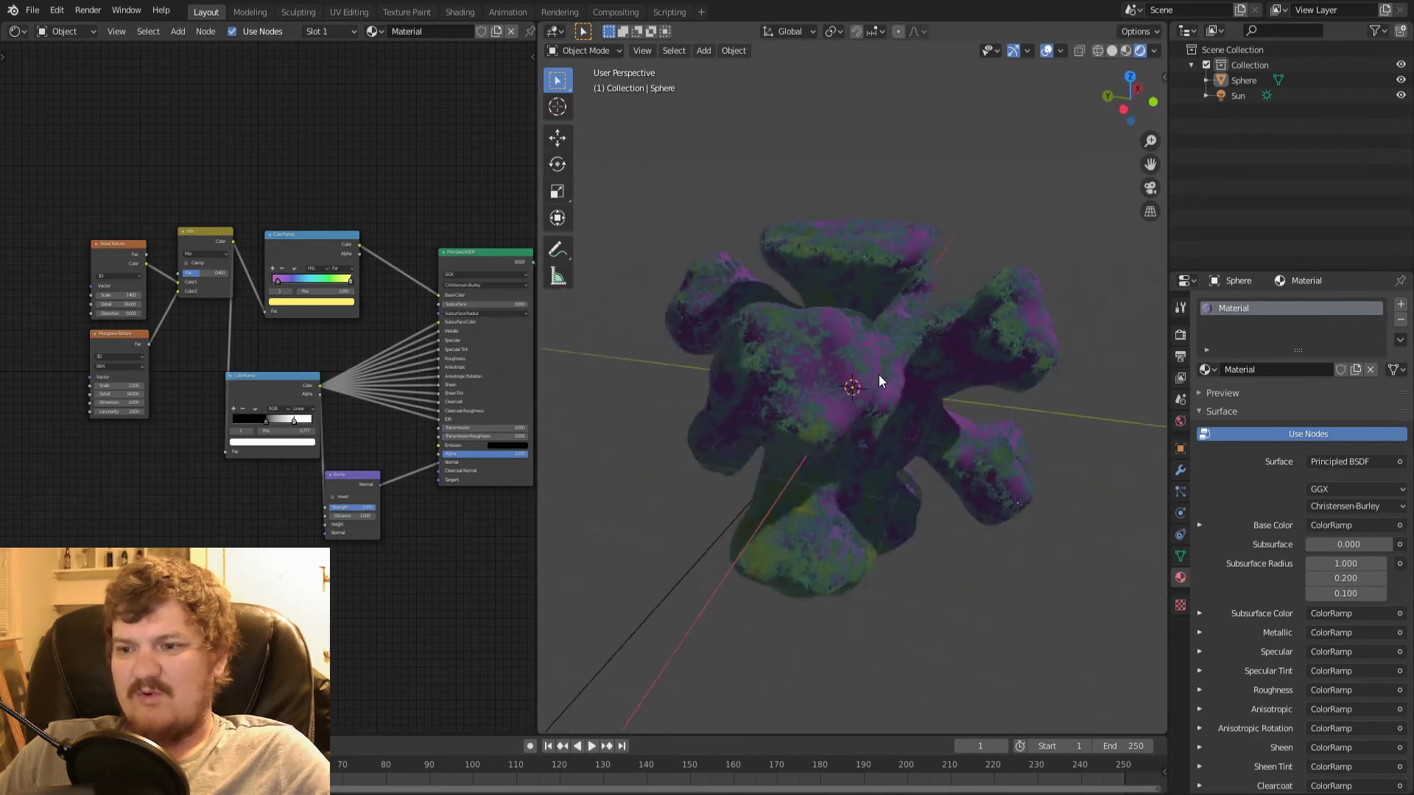
scroll(881, 373, up, 3)
middle_drag(957, 355, 780, 349)
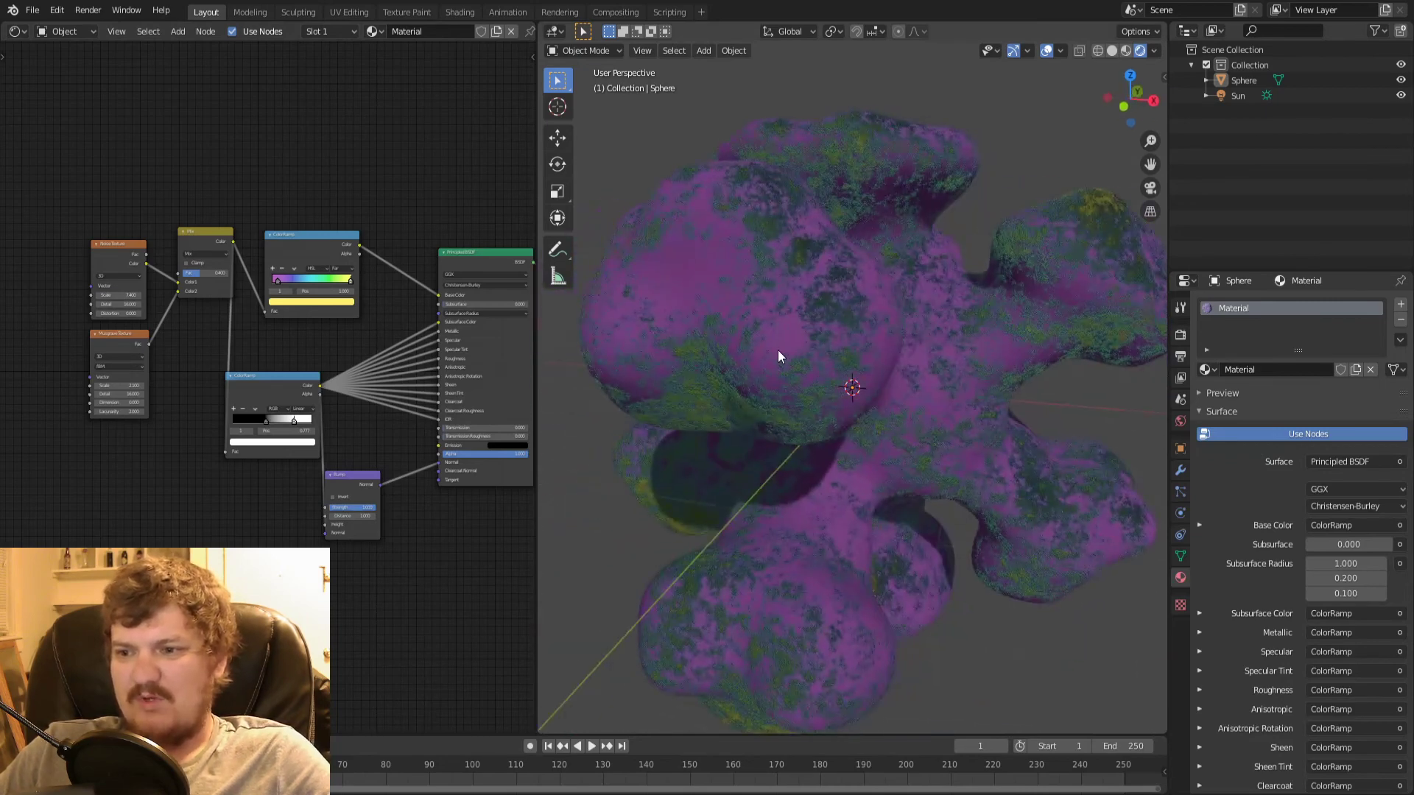
scroll(777, 350, down, 4)
middle_drag(874, 376, 836, 368)
scroll(837, 368, up, 1)
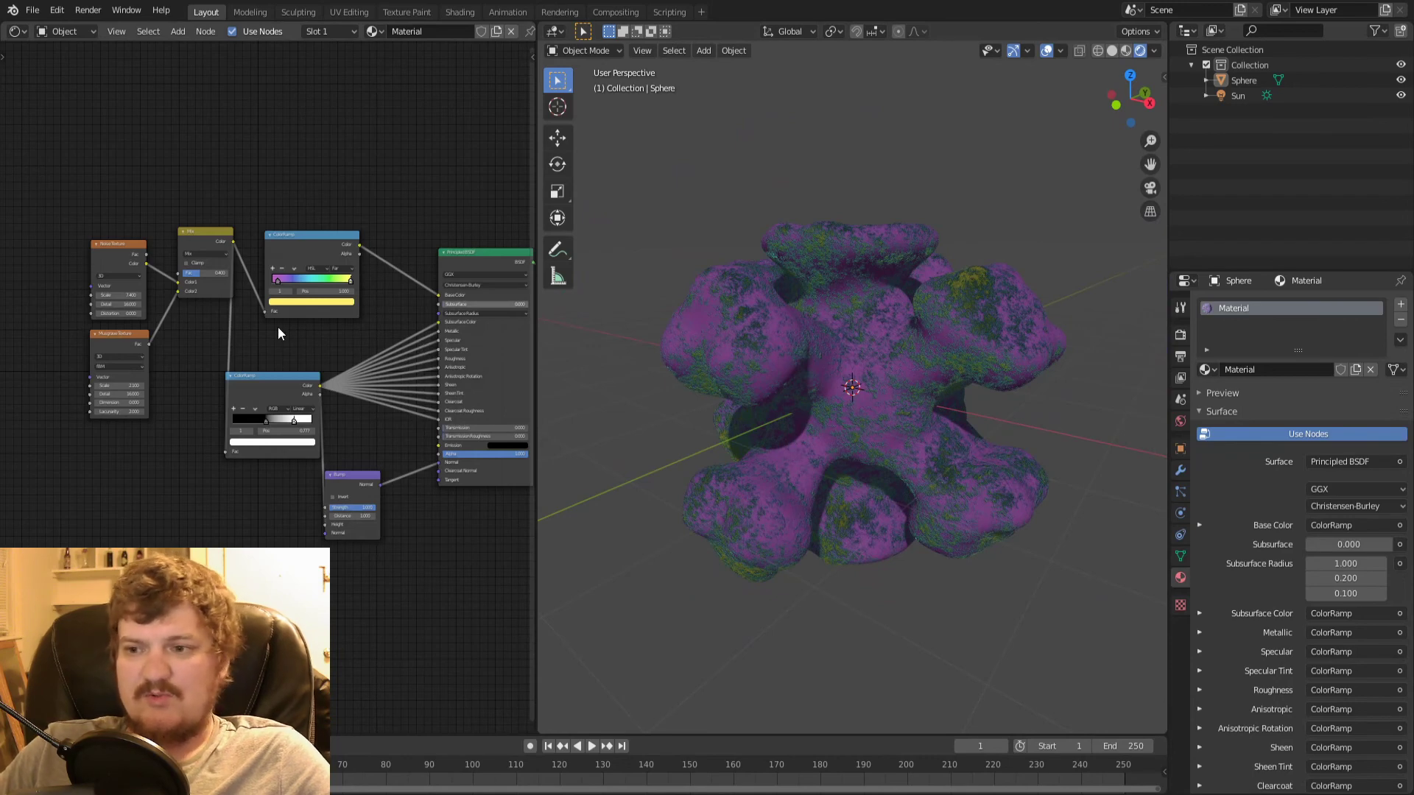
- Move the Material Output node away from the Principled BSDF and insert a Mix Shader on the link between them
scroll(520, 339, down, 6)
middle_drag(451, 327, 394, 319)
scroll(384, 332, up, 3)
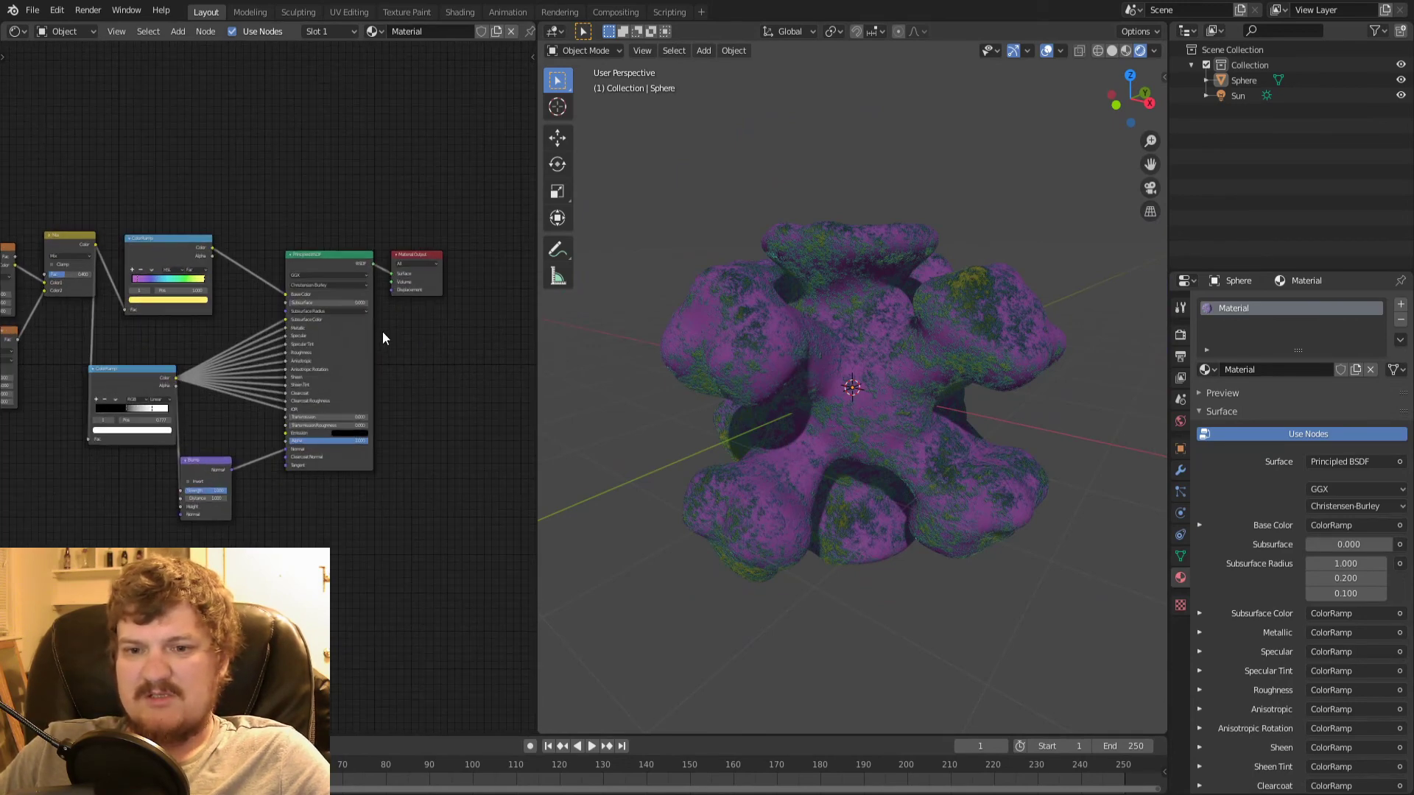
key(g)
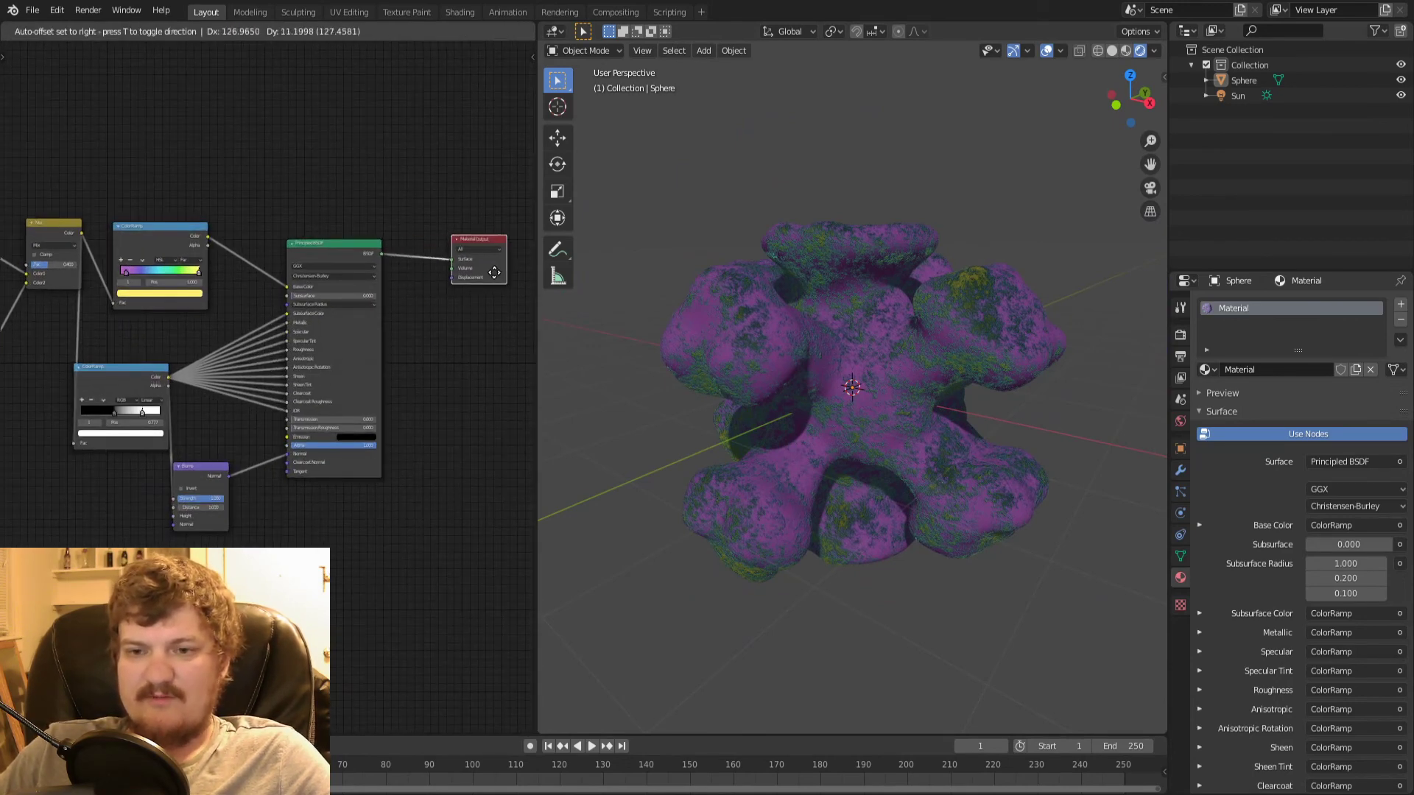
click(535, 303)
key(shift+a)
mouse_move(362, 273)
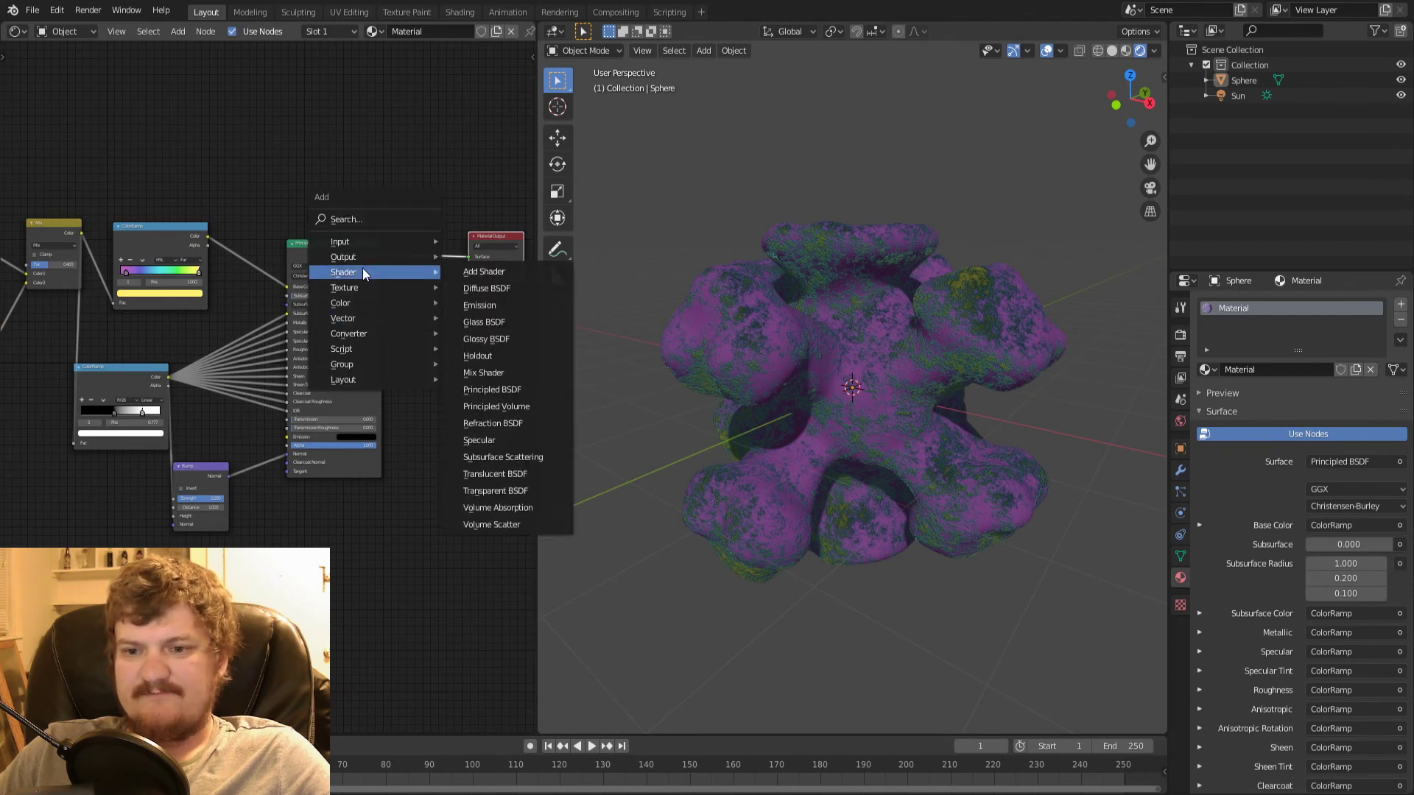
click(492, 390)
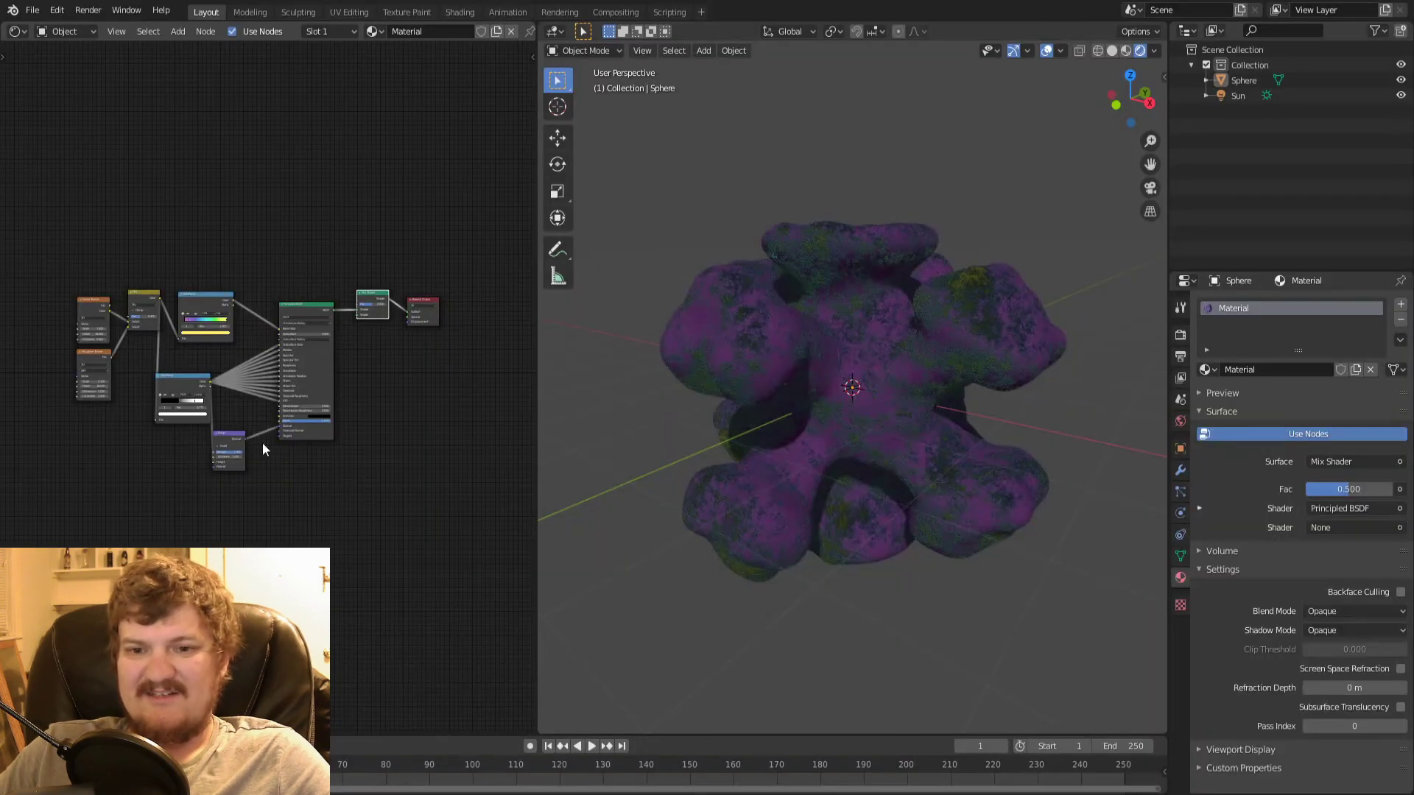
- Duplicate the texture, ramp, Bump and Principled BSDF nodes, placing the copied group beneath the original setup
drag(86, 246, 316, 488)
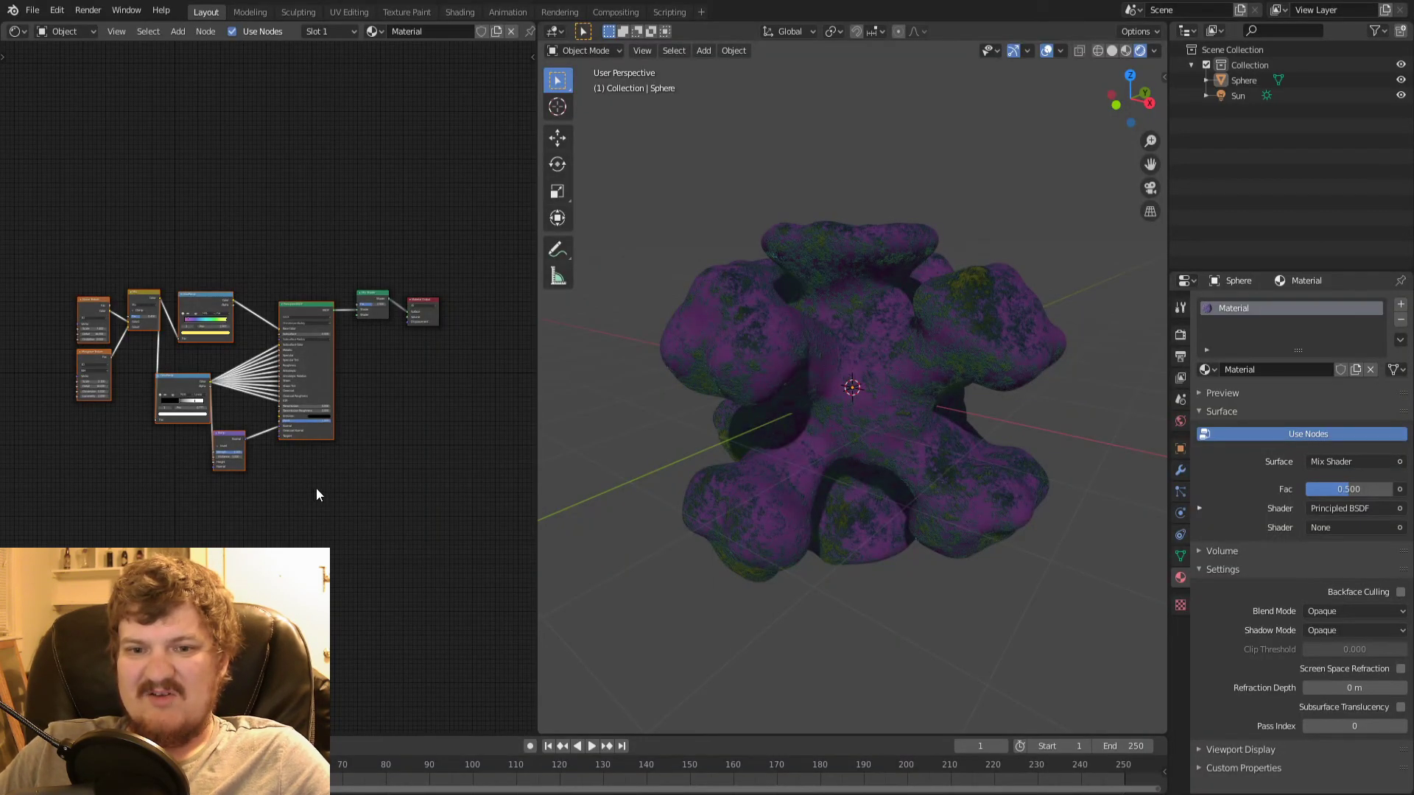
key(shift+d)
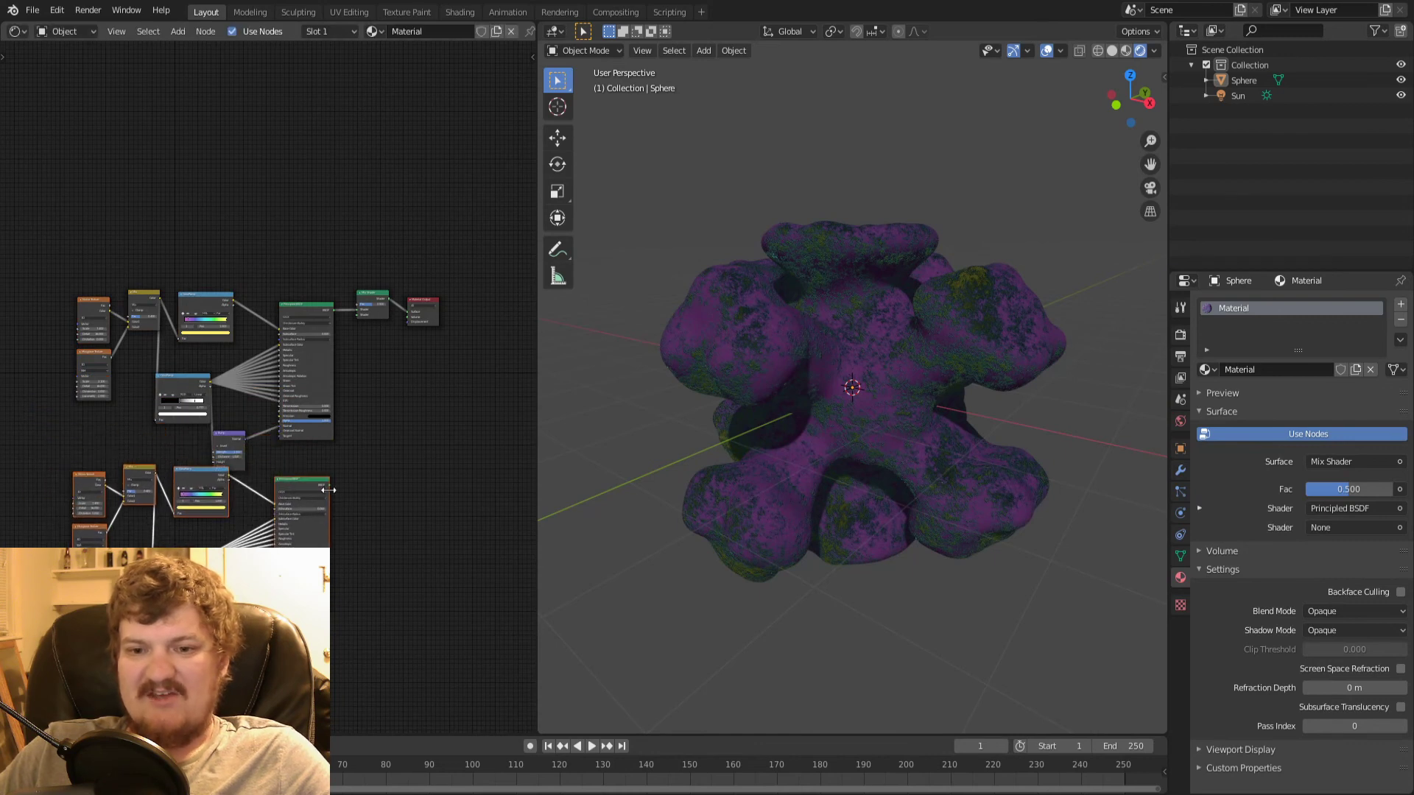
click(356, 472)
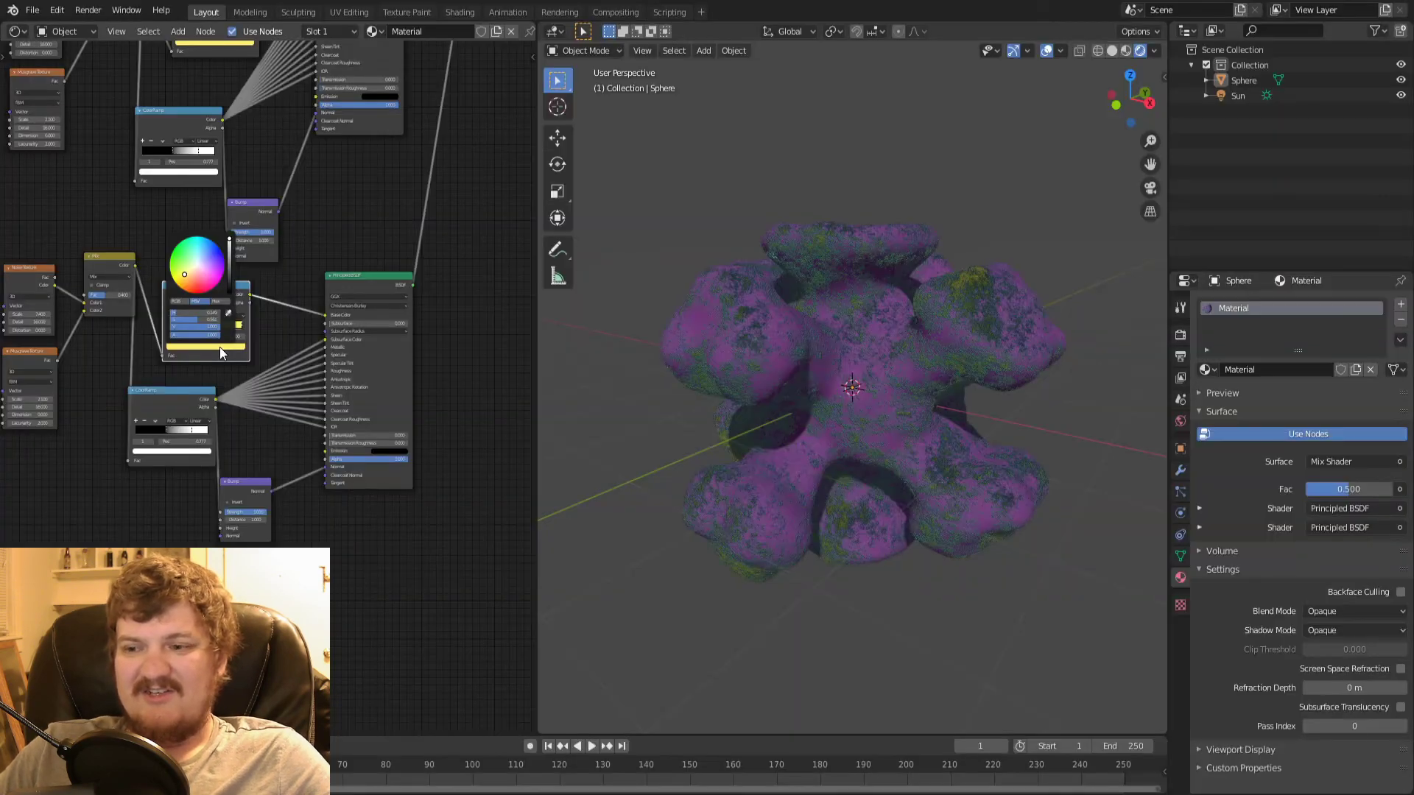
- Recolor the duplicated rainbow ramp's stops, changing the yellow stop to red and the purple stop to blue
click(221, 347)
click(193, 287)
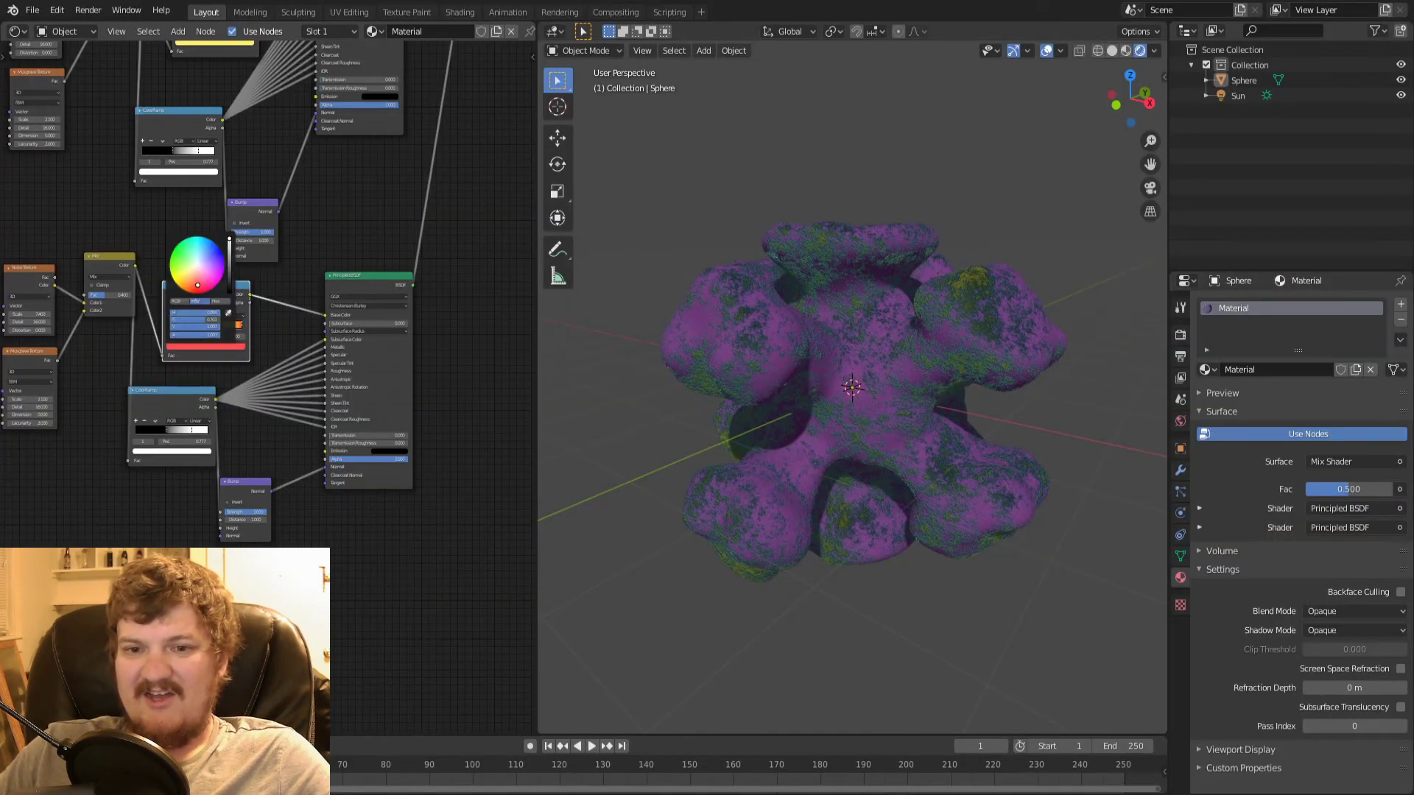
click(127, 226)
click(174, 327)
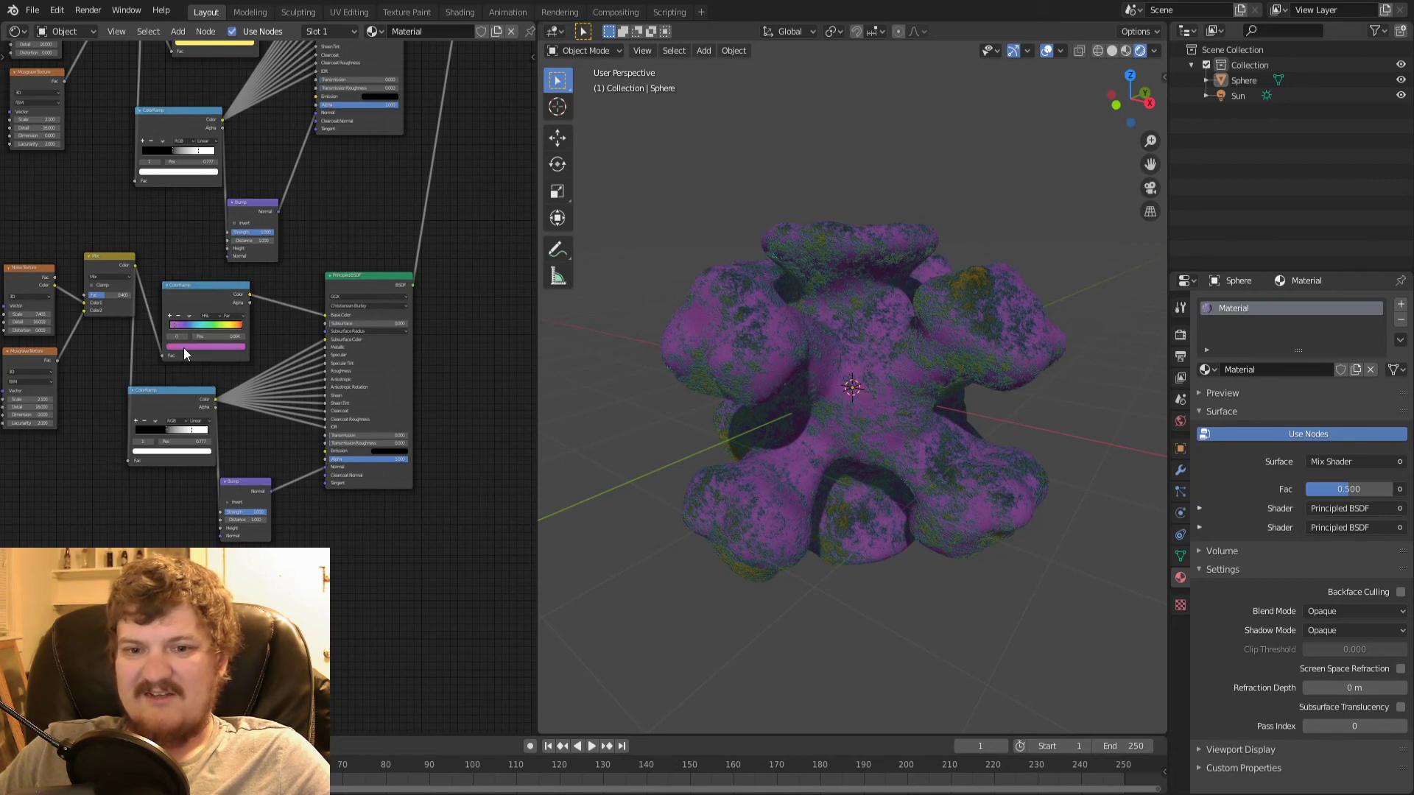
click(184, 348)
drag(210, 276, 204, 246)
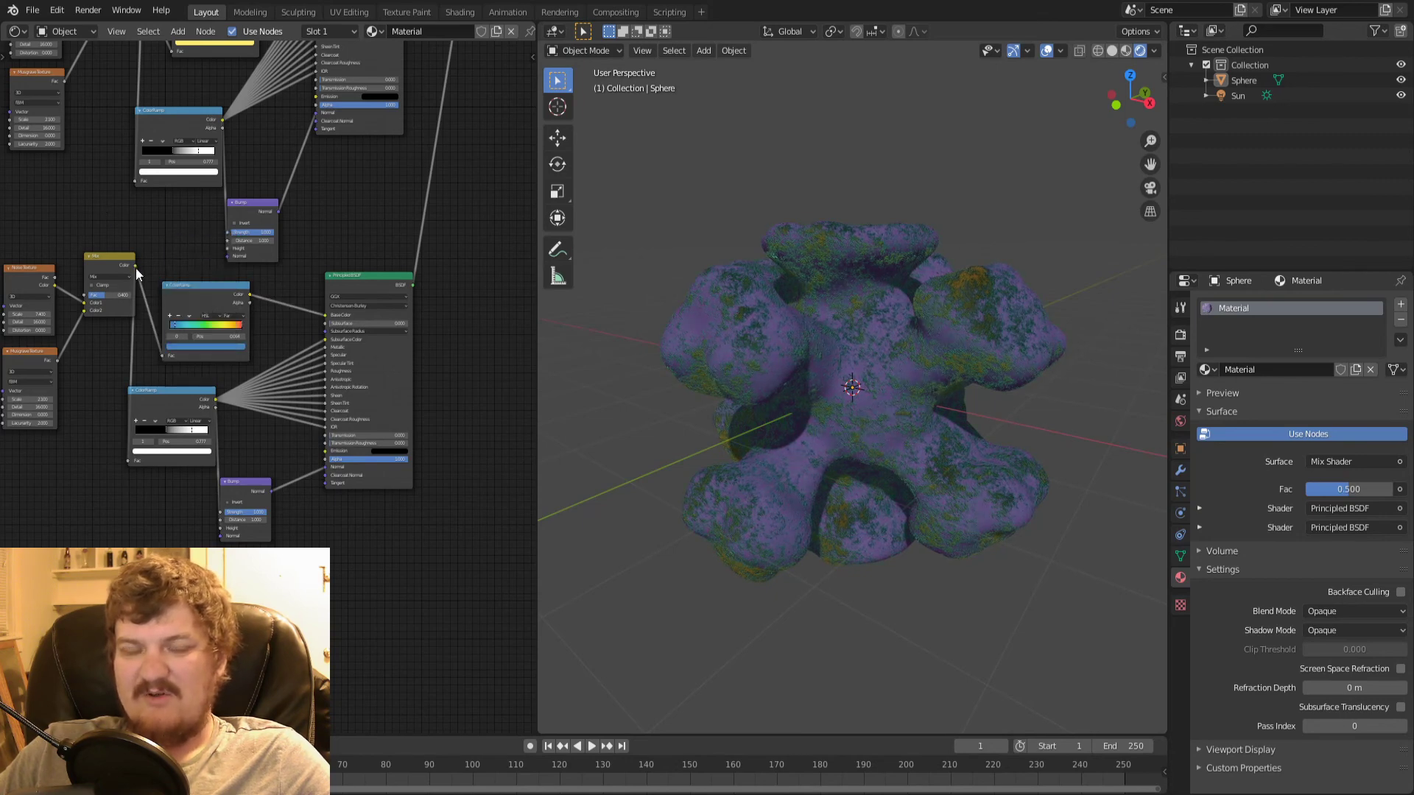
- Raise the duplicated Musgrave Texture's Scale and shift a color stop along the duplicated rainbow ramp
scroll(138, 266, up, 1)
middle_drag(140, 292, 234, 232)
scroll(213, 269, up, 2)
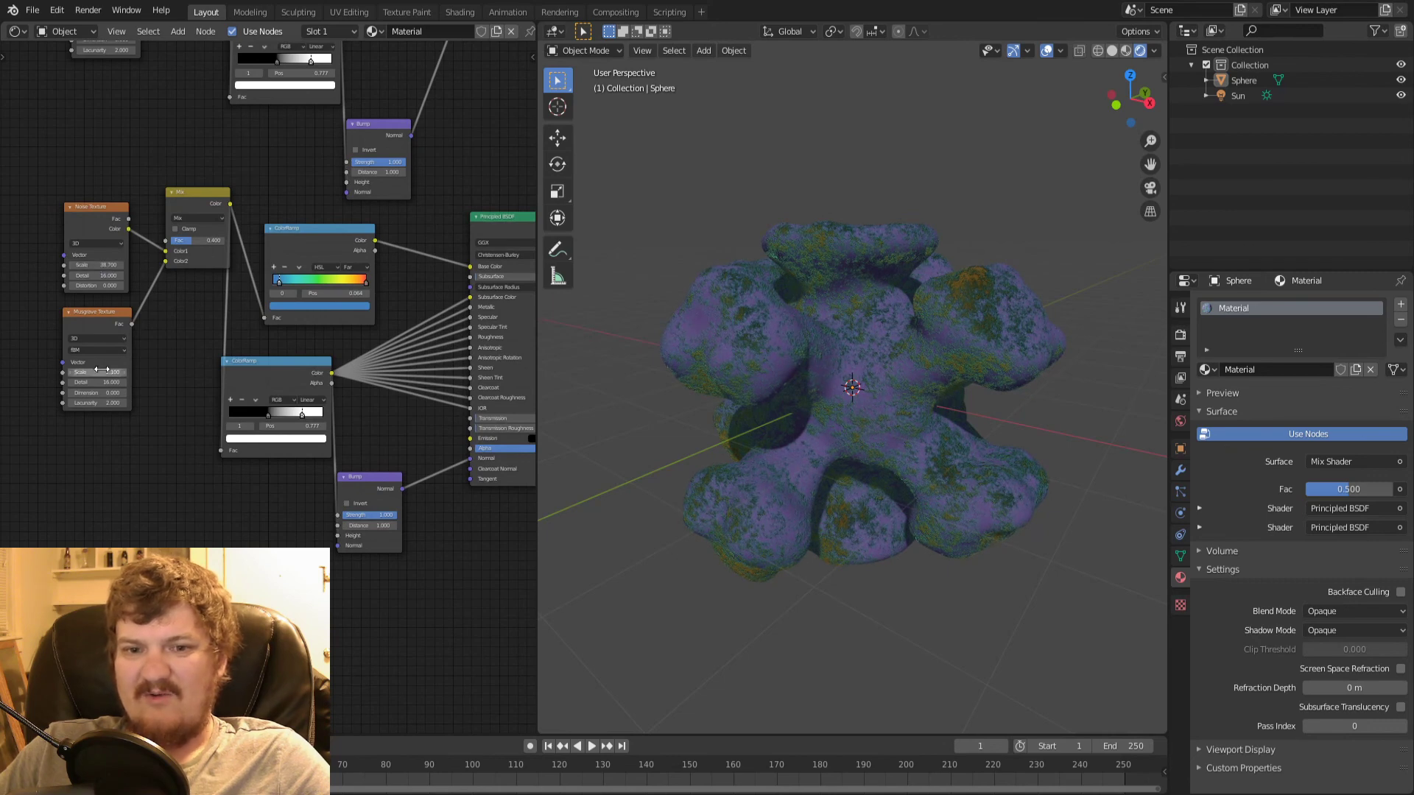
drag(97, 372, 199, 373)
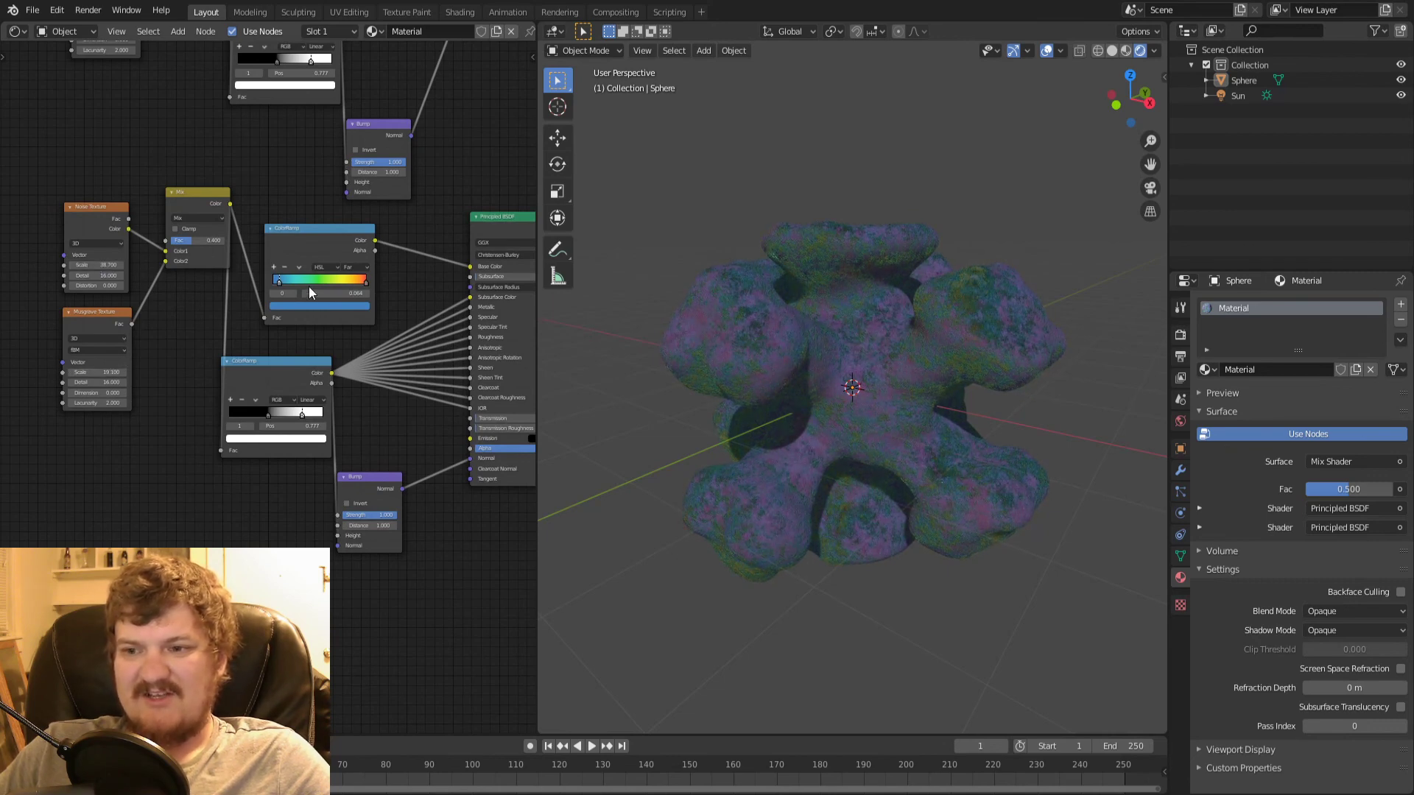
scroll(340, 293, down, 2)
drag(280, 304, 323, 302)
- Shift the original rainbow ramp's yellow stop slightly inward, add another color stop to that ramp and color it red
scroll(408, 193, down, 6)
middle_drag(392, 211, 316, 237)
scroll(315, 237, up, 2)
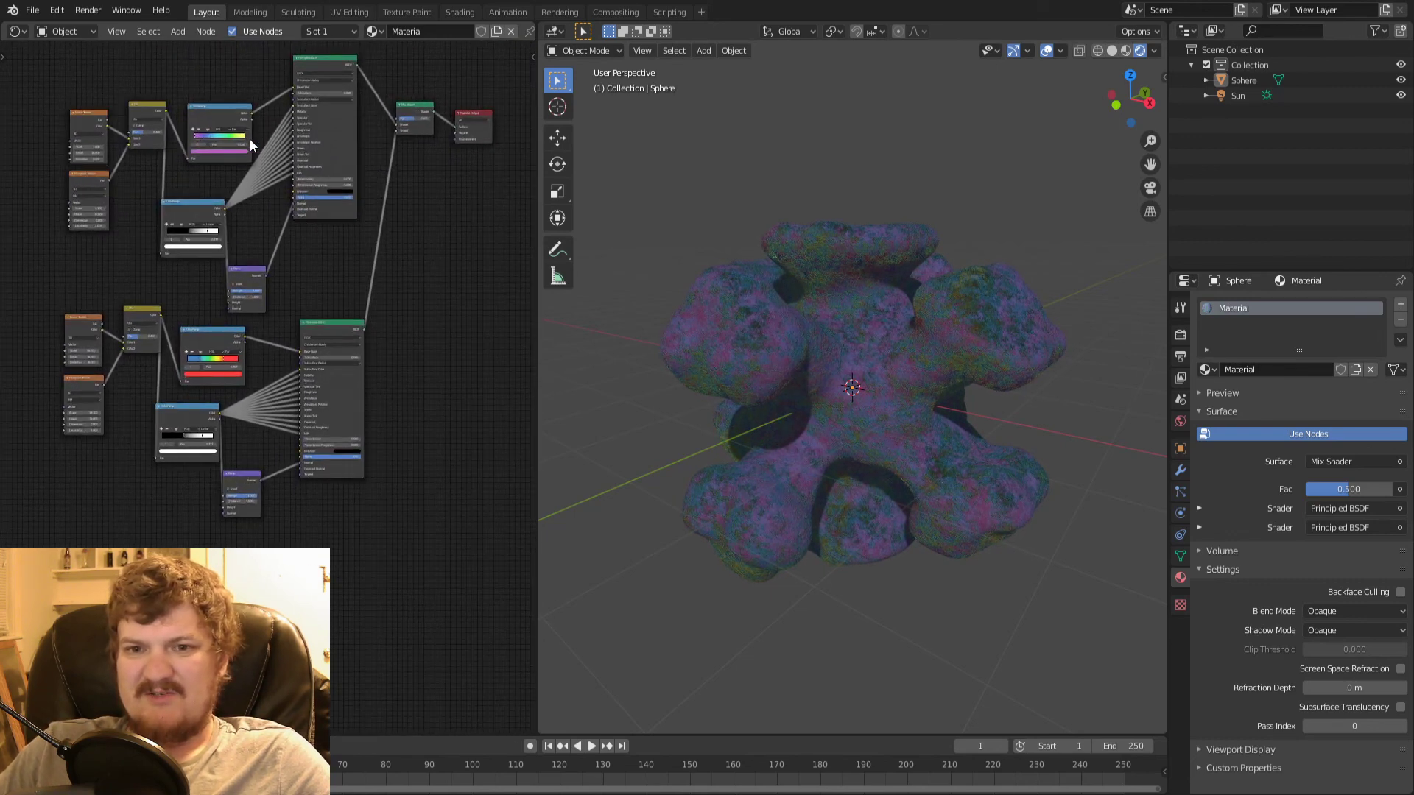
mouse_move(241, 138)
mouse_down()
mouse_move(218, 137)
mouse_move(238, 138)
mouse_up()
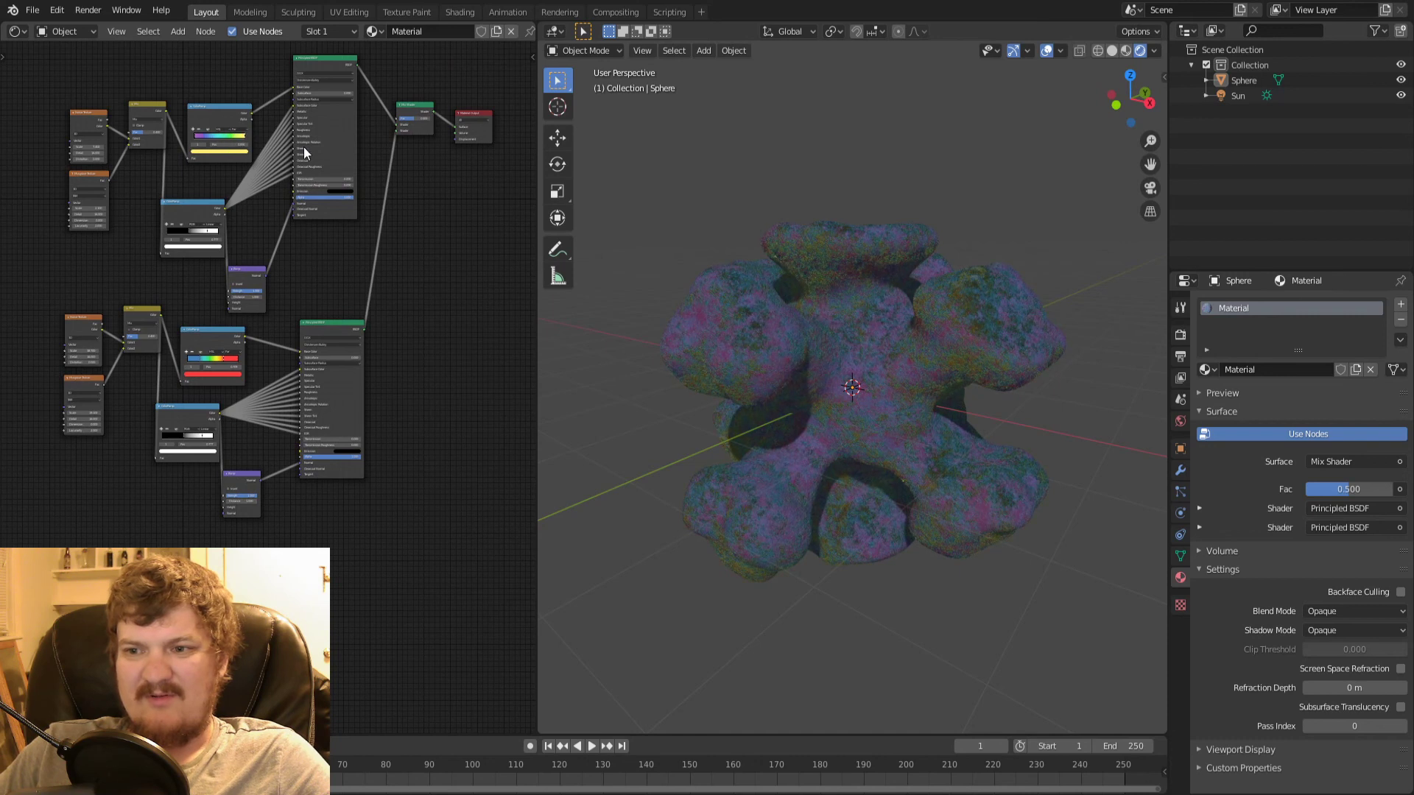
click(194, 130)
click(222, 152)
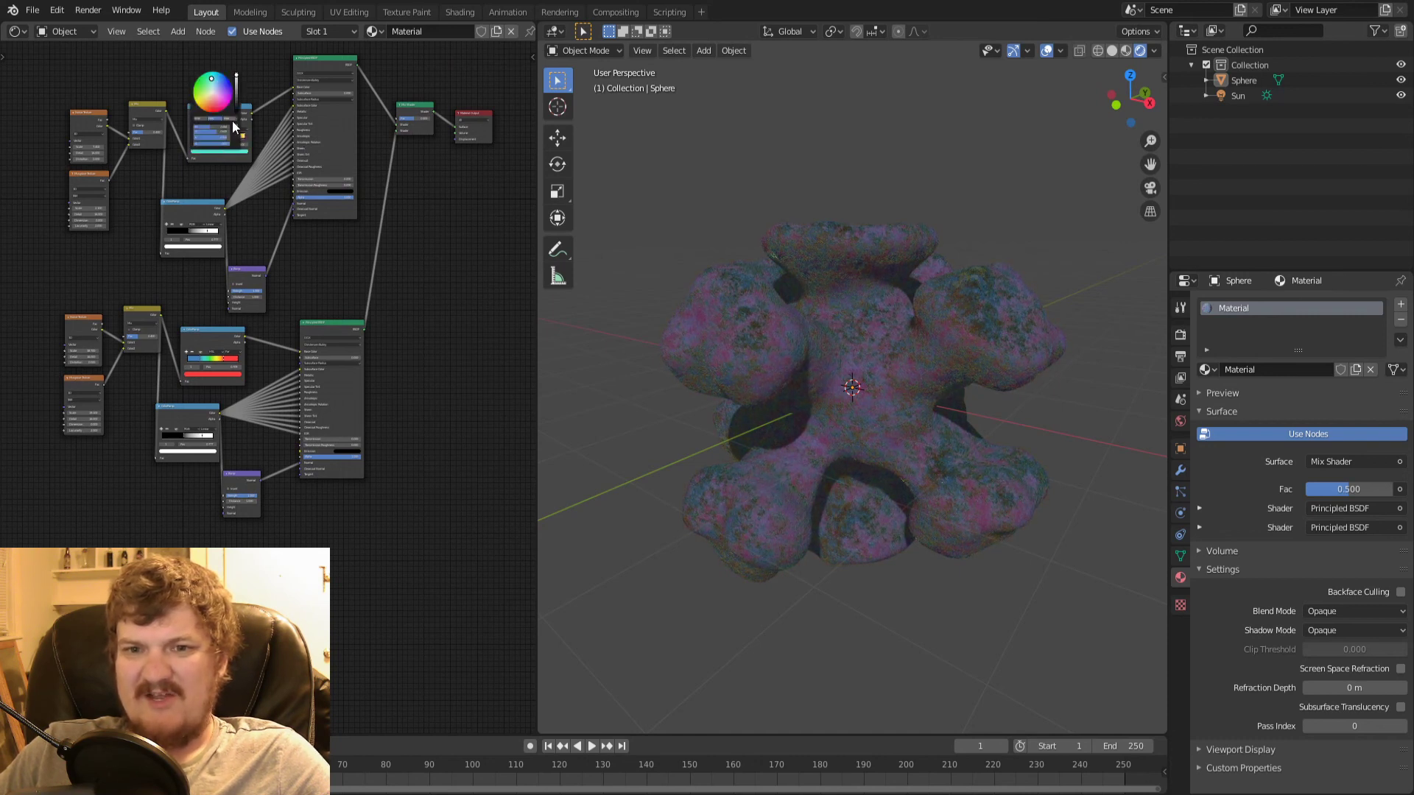
drag(216, 102, 223, 96)
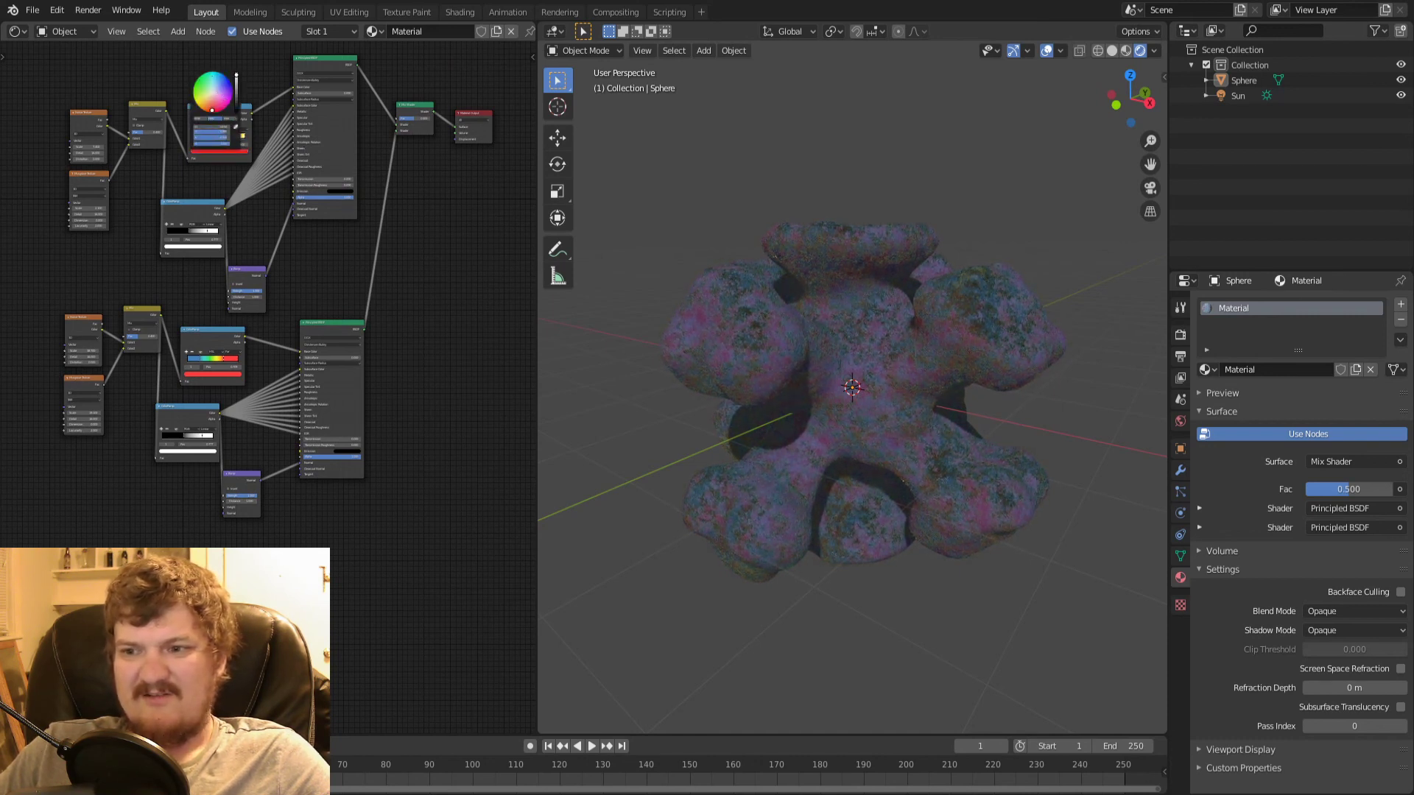
- Examine the mixed material on the sculpted shape from several angles and distances
scroll(928, 311, up, 2)
scroll(854, 274, up, 2)
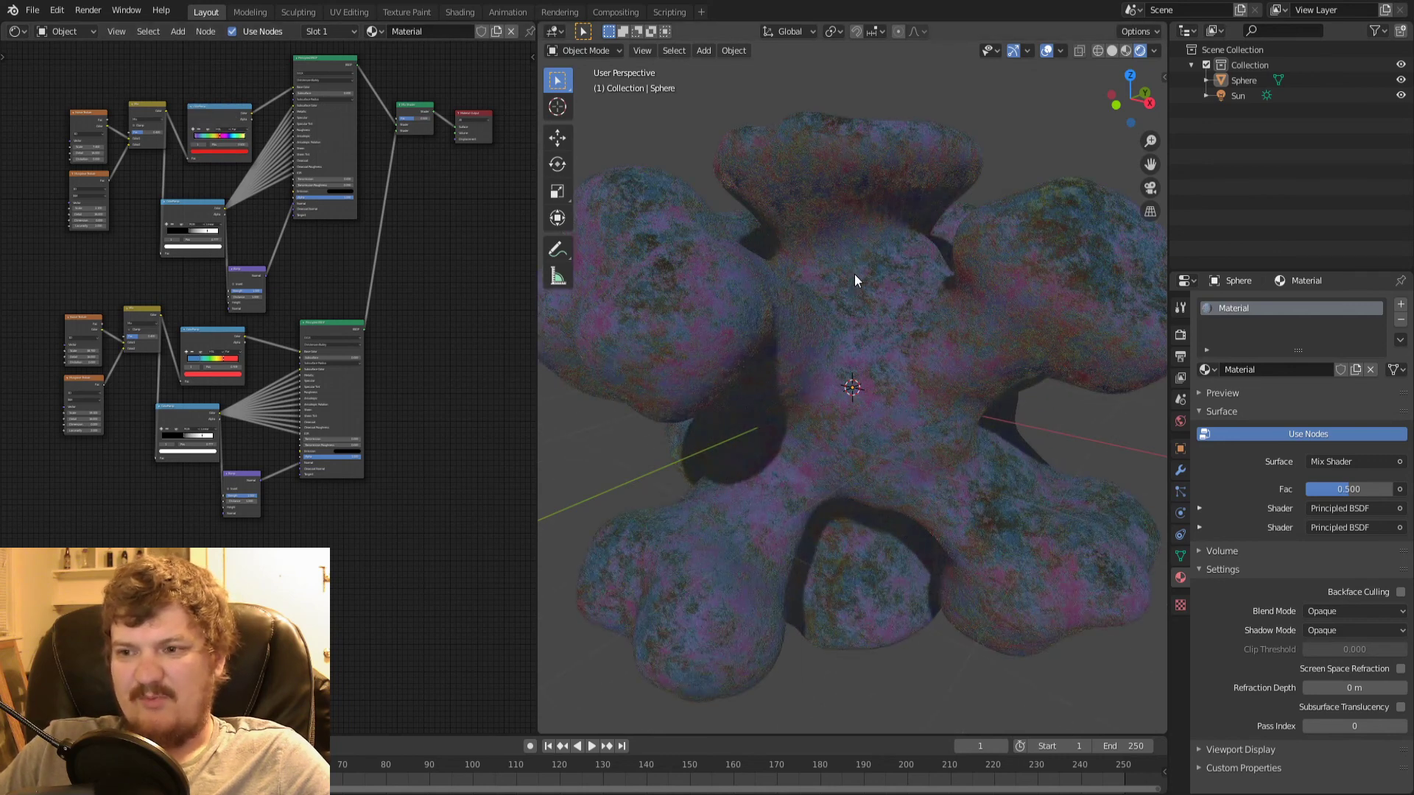
middle_drag(917, 269, 995, 291)
scroll(863, 275, down, 3)
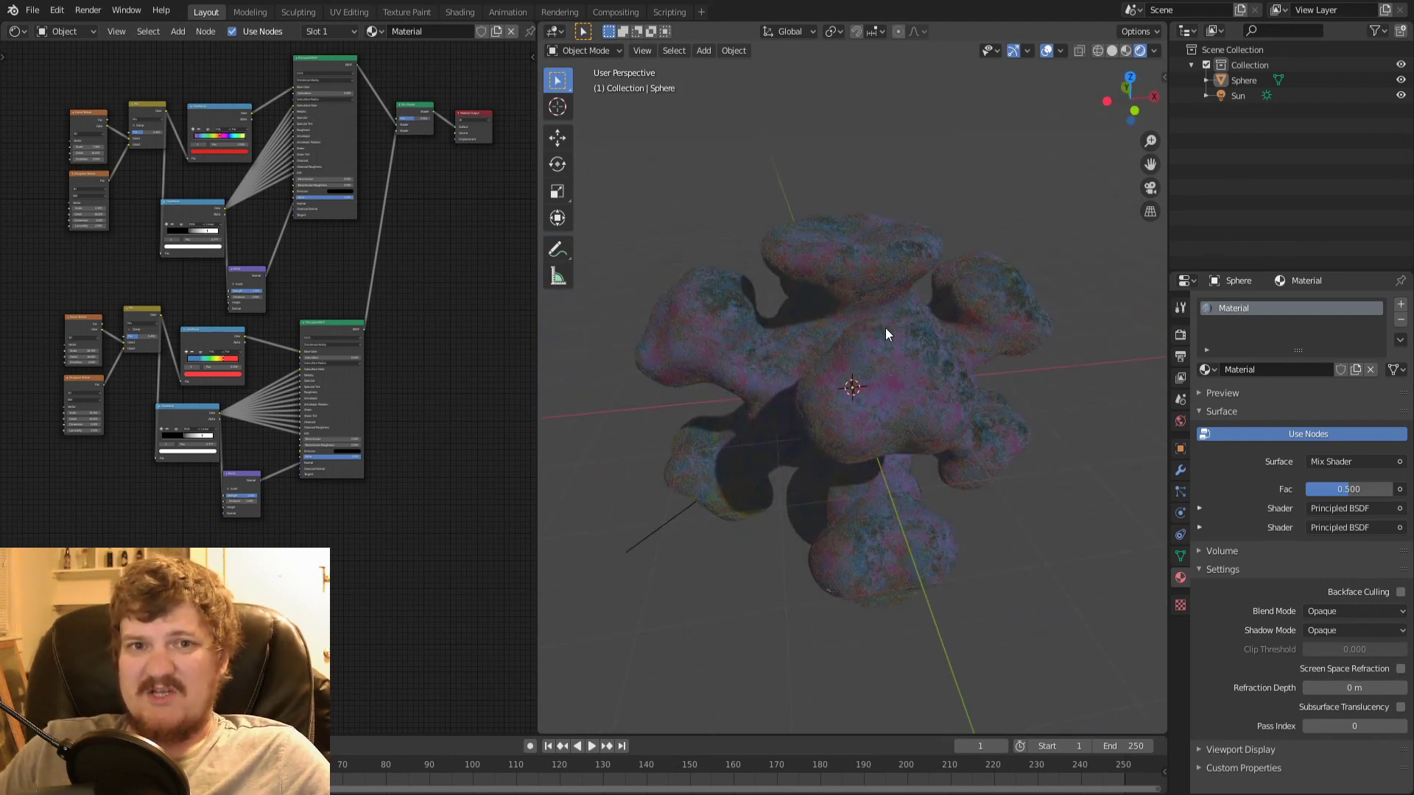
scroll(852, 328, down, 3)
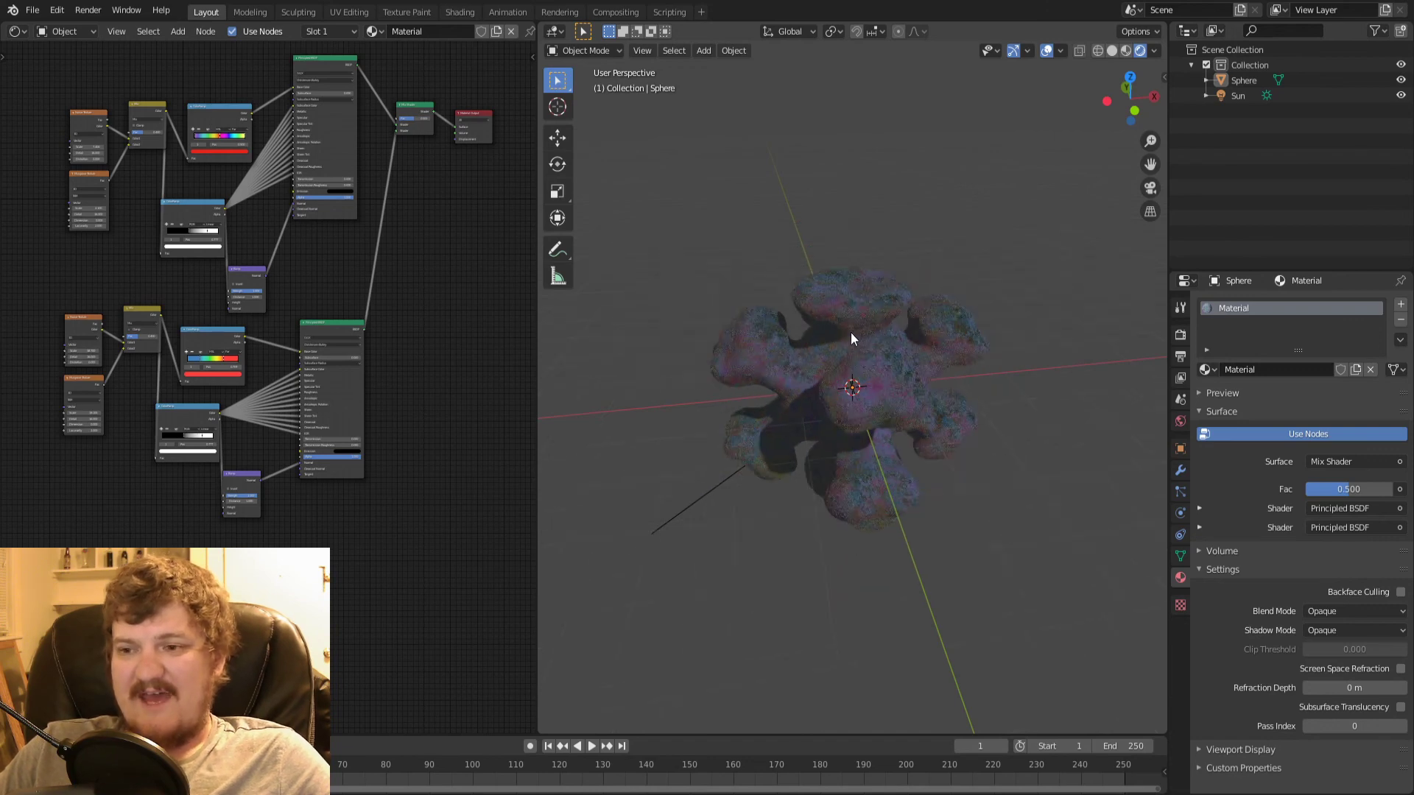
scroll(805, 386, up, 3)
middle_drag(805, 385, 946, 354)
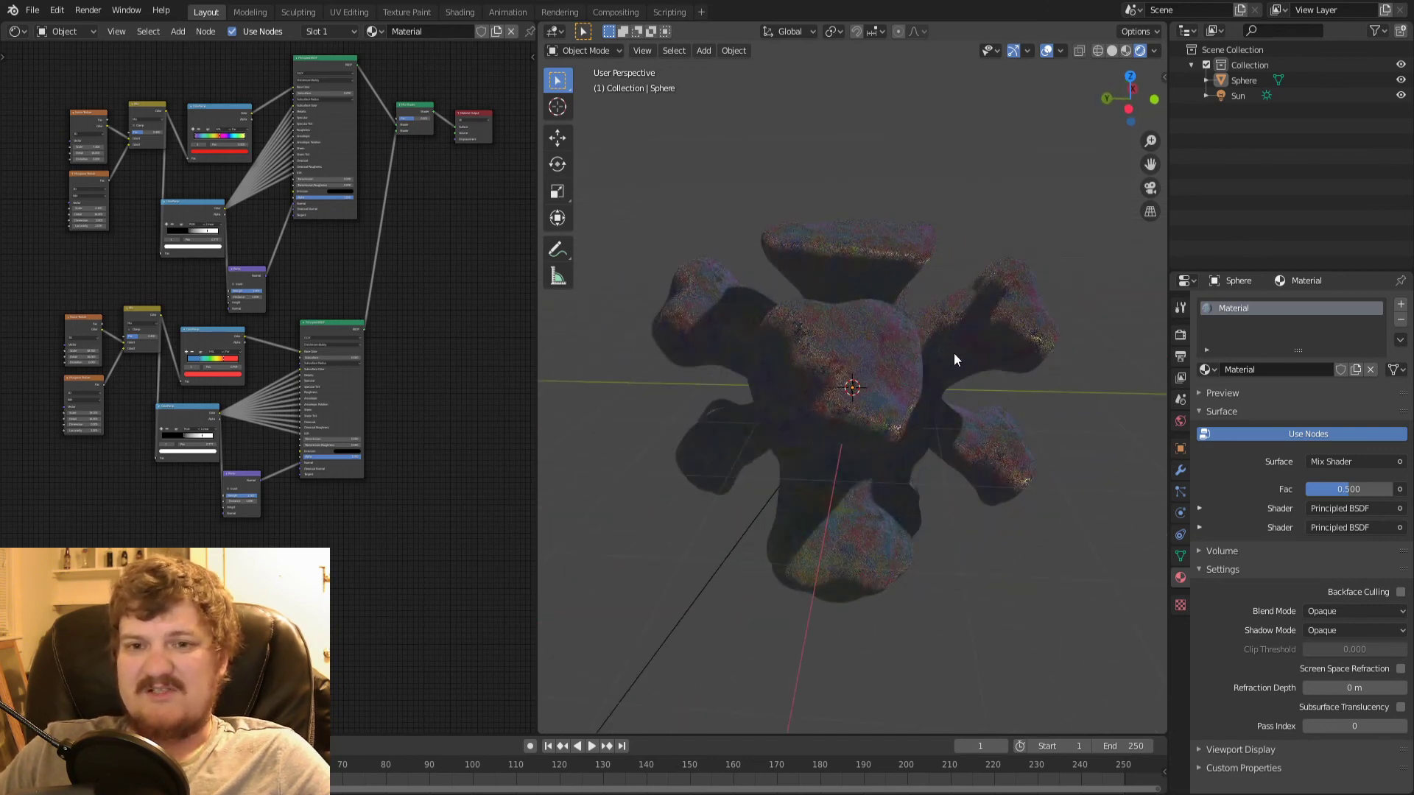
- Switch the viewport to solid shading and review the available editor types, keeping the node area as Shader Editor
click(1112, 50)
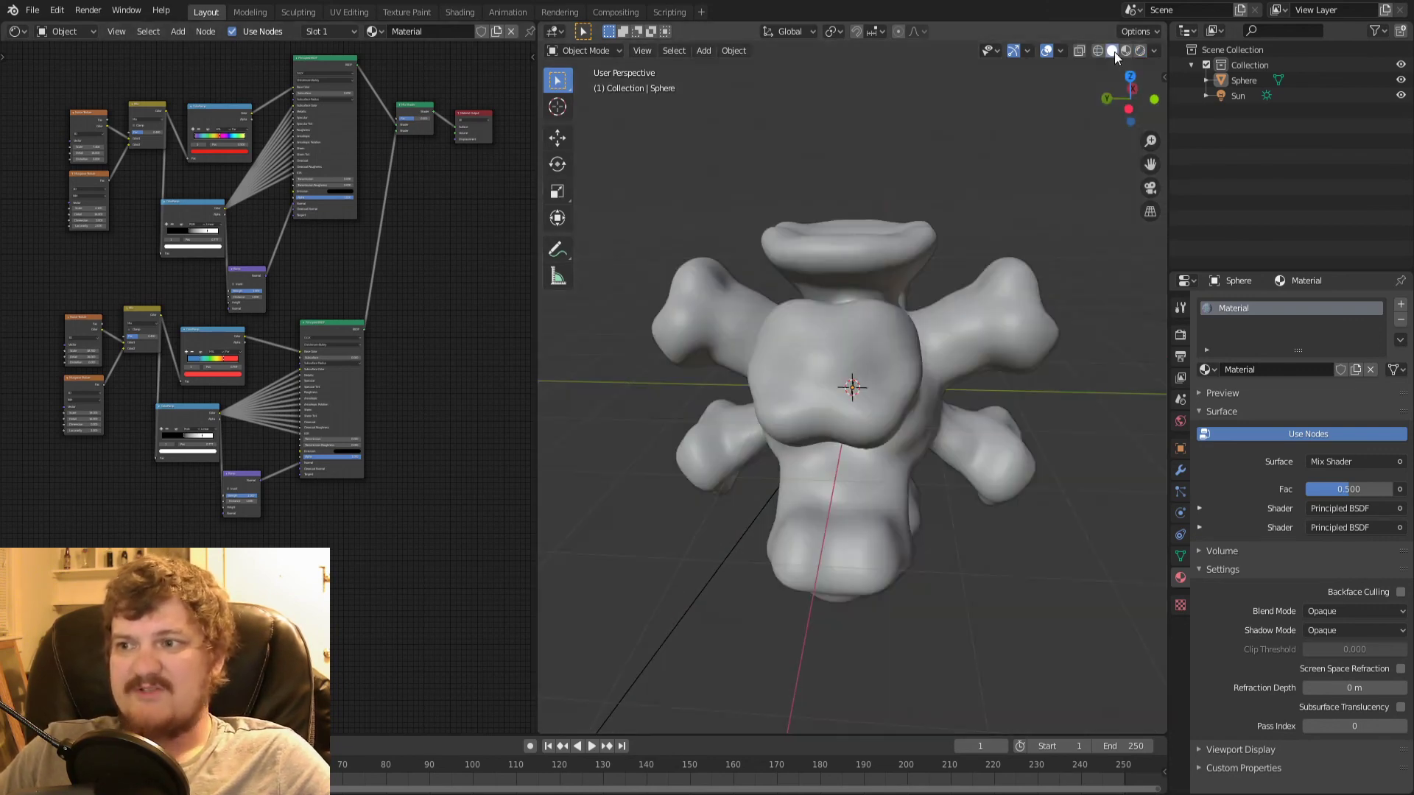
click(17, 33)
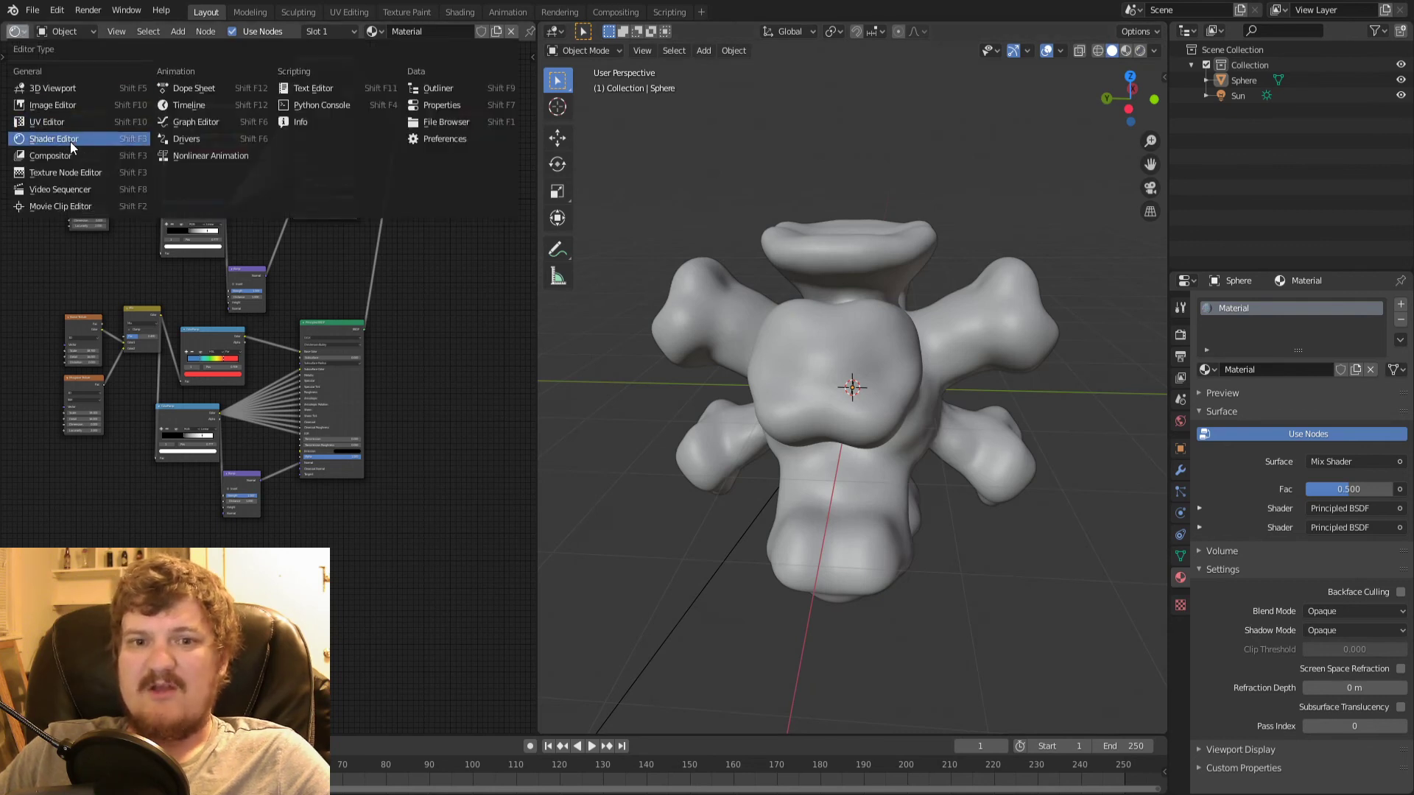
click(69, 141)
click(17, 32)
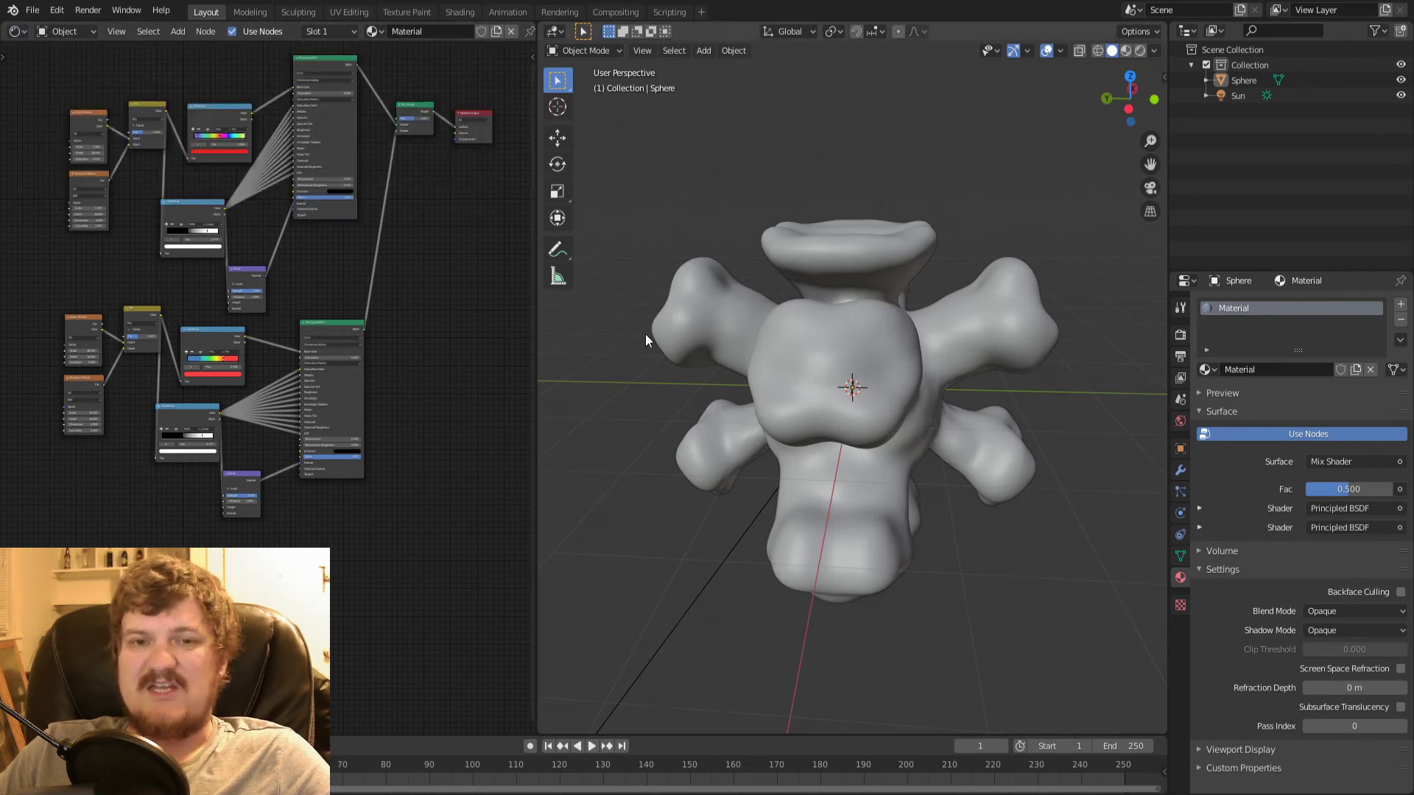